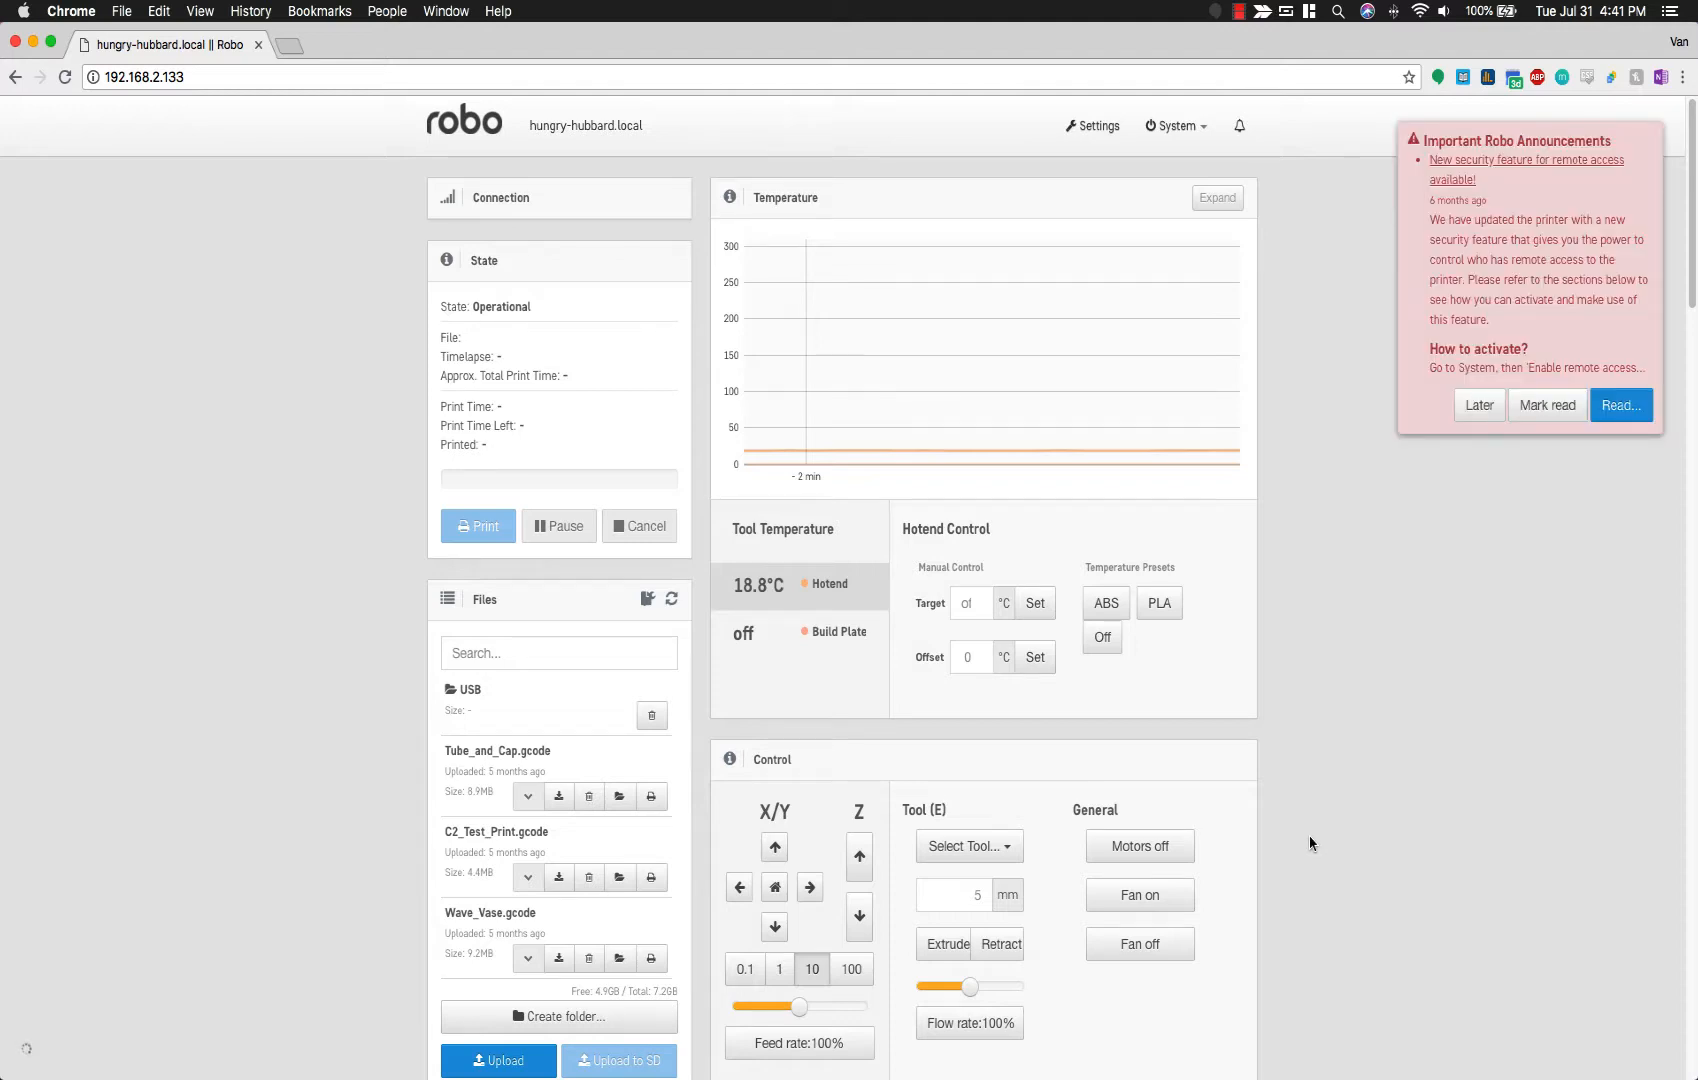
Step: Launch the remote access security setup from the System menu and accept the dashboard restart
{"action": "left_click", "coordinate": [1205, 126]}
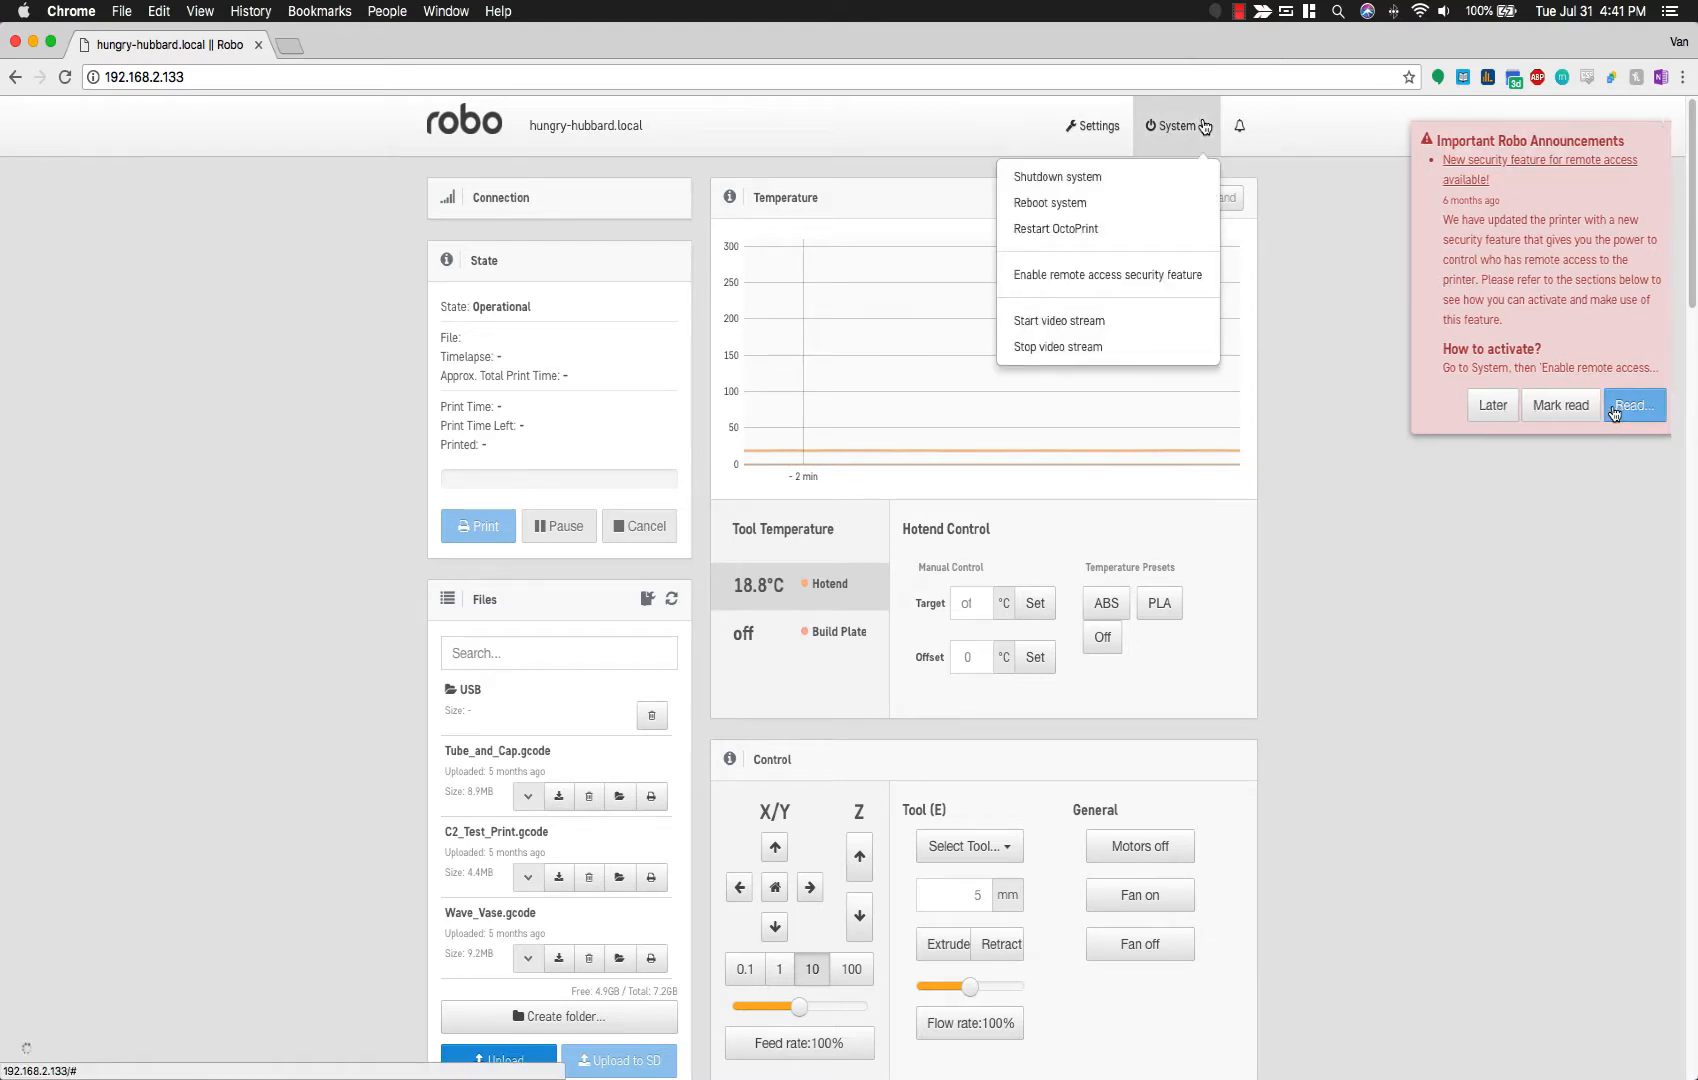
{"action": "left_click", "coordinate": [1176, 275]}
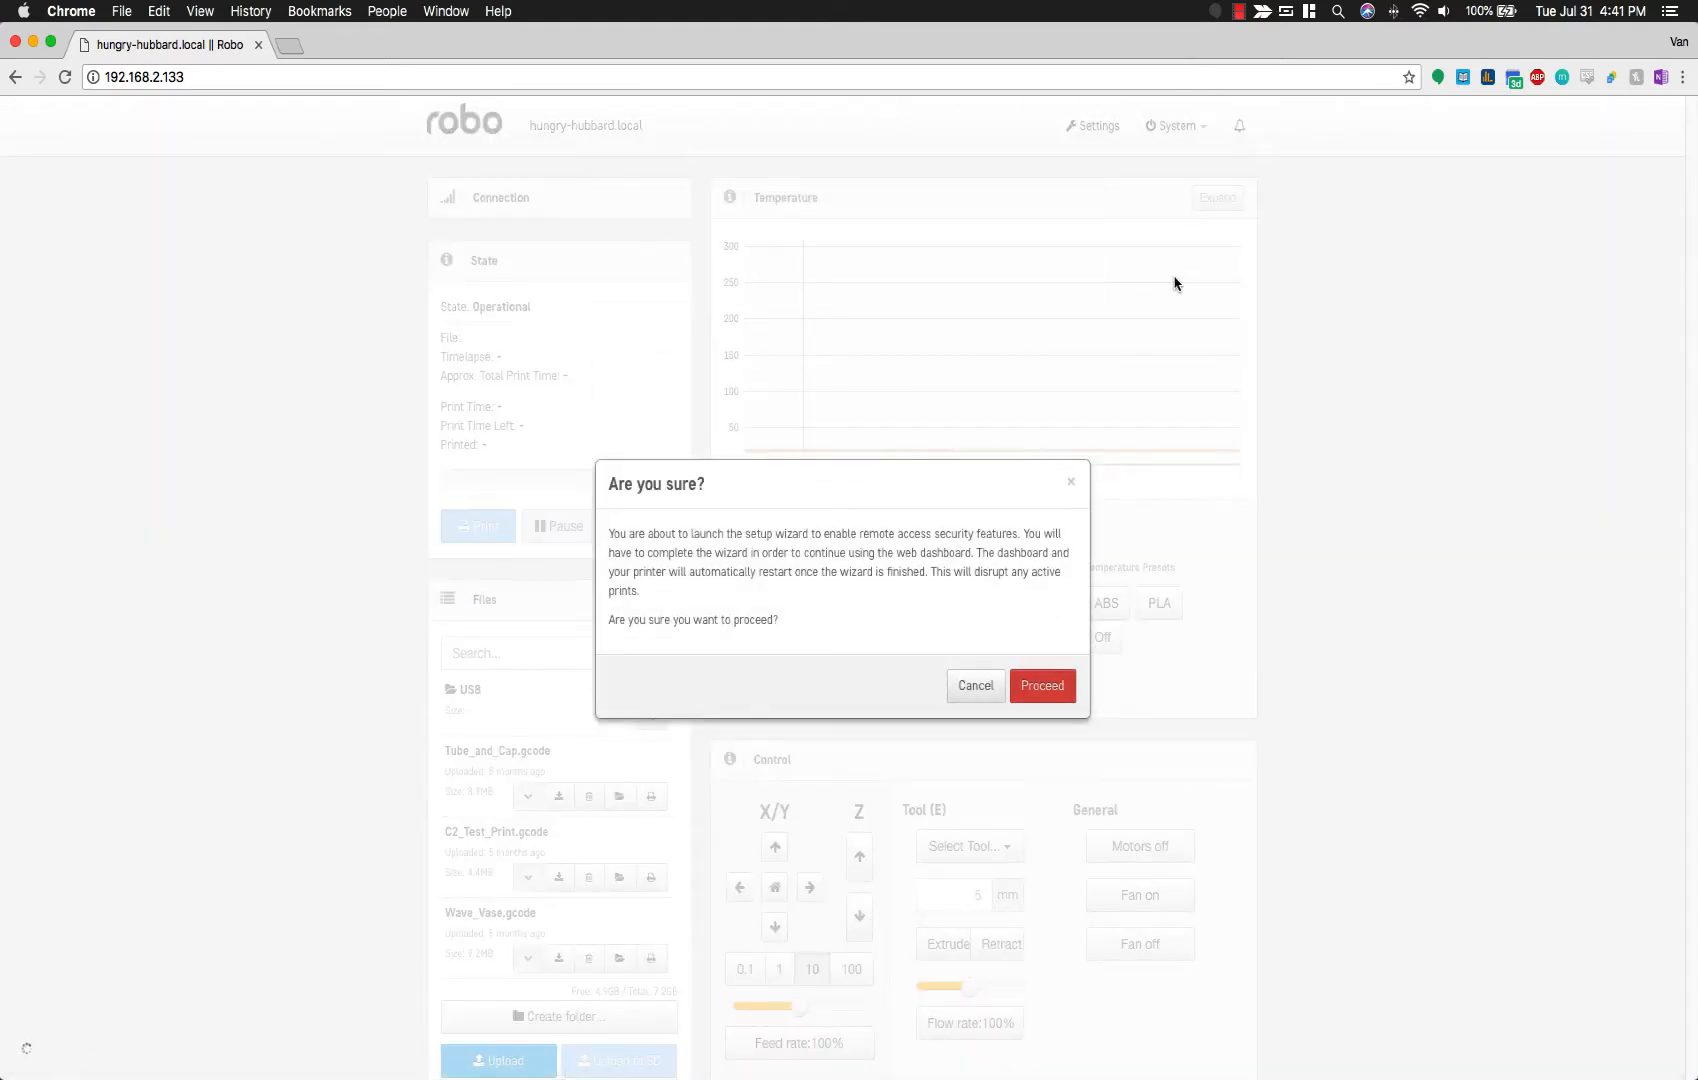
{"action": "left_click", "coordinate": [1038, 684]}
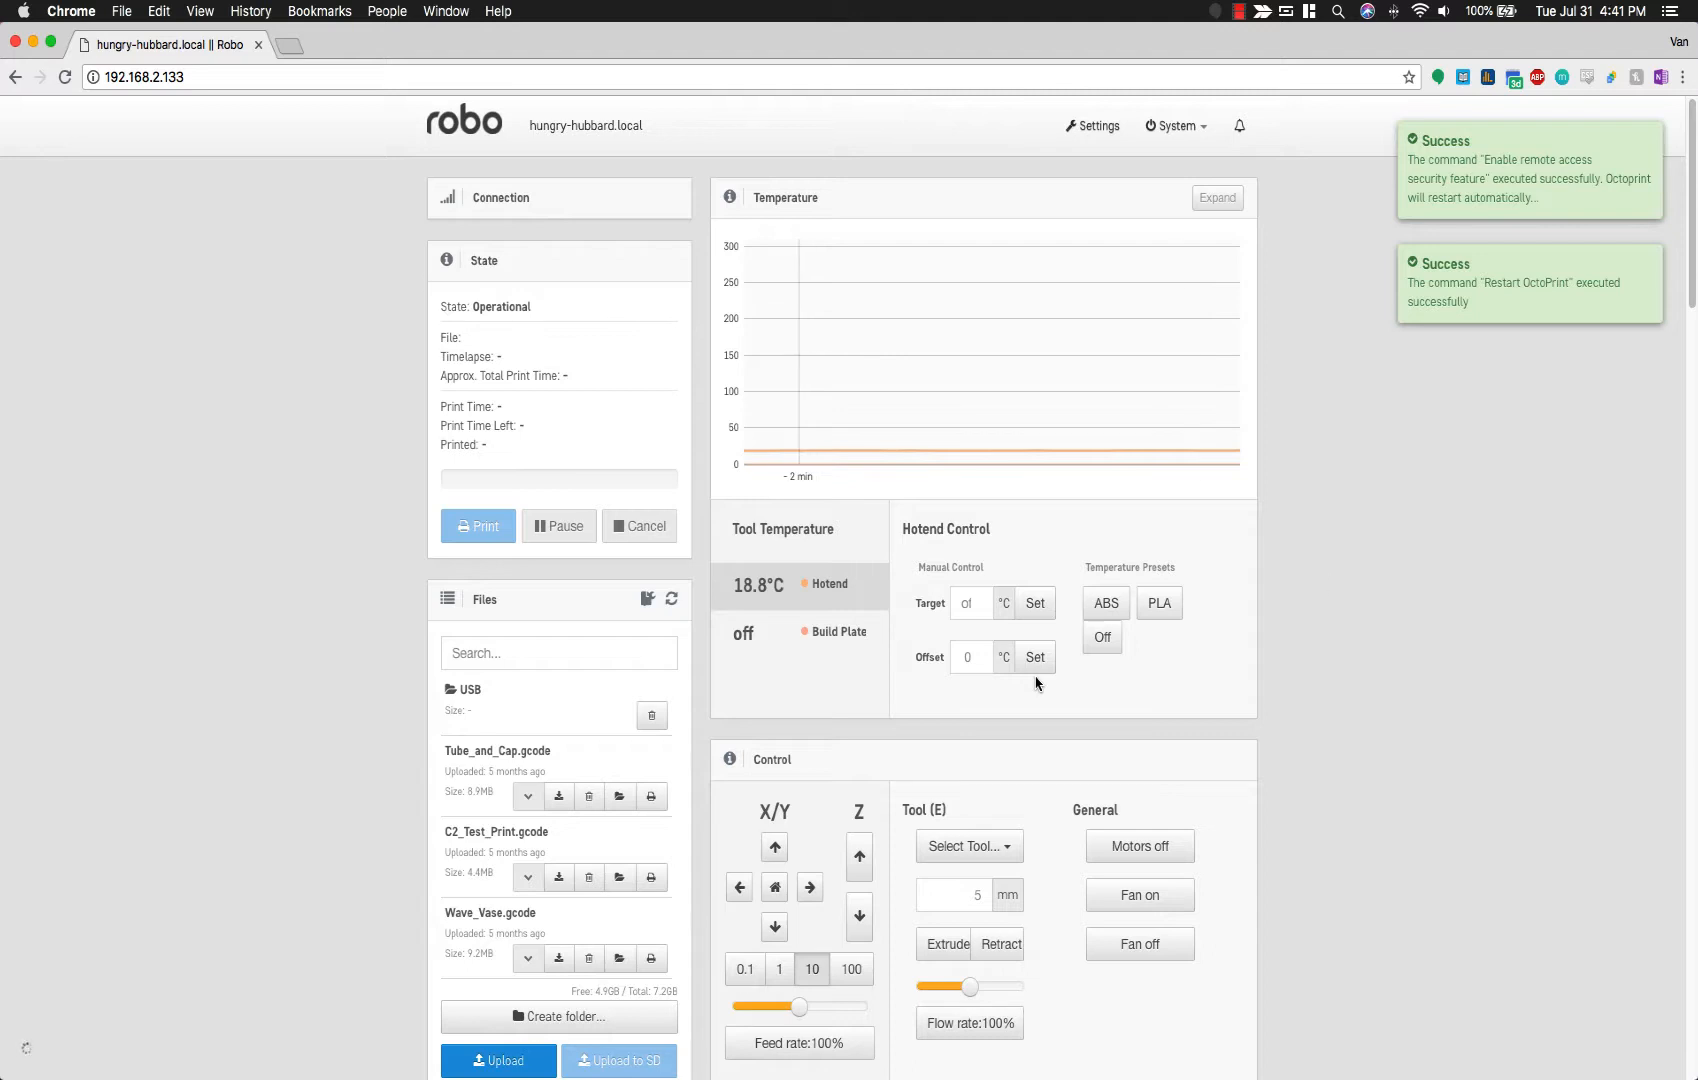
Step: Search Google in a new tab for 'github polar robo3d' and open the Robo3D GitHub page
{"action": "key", "text": "super+t"}
{"action": "type", "text": "github polar"}
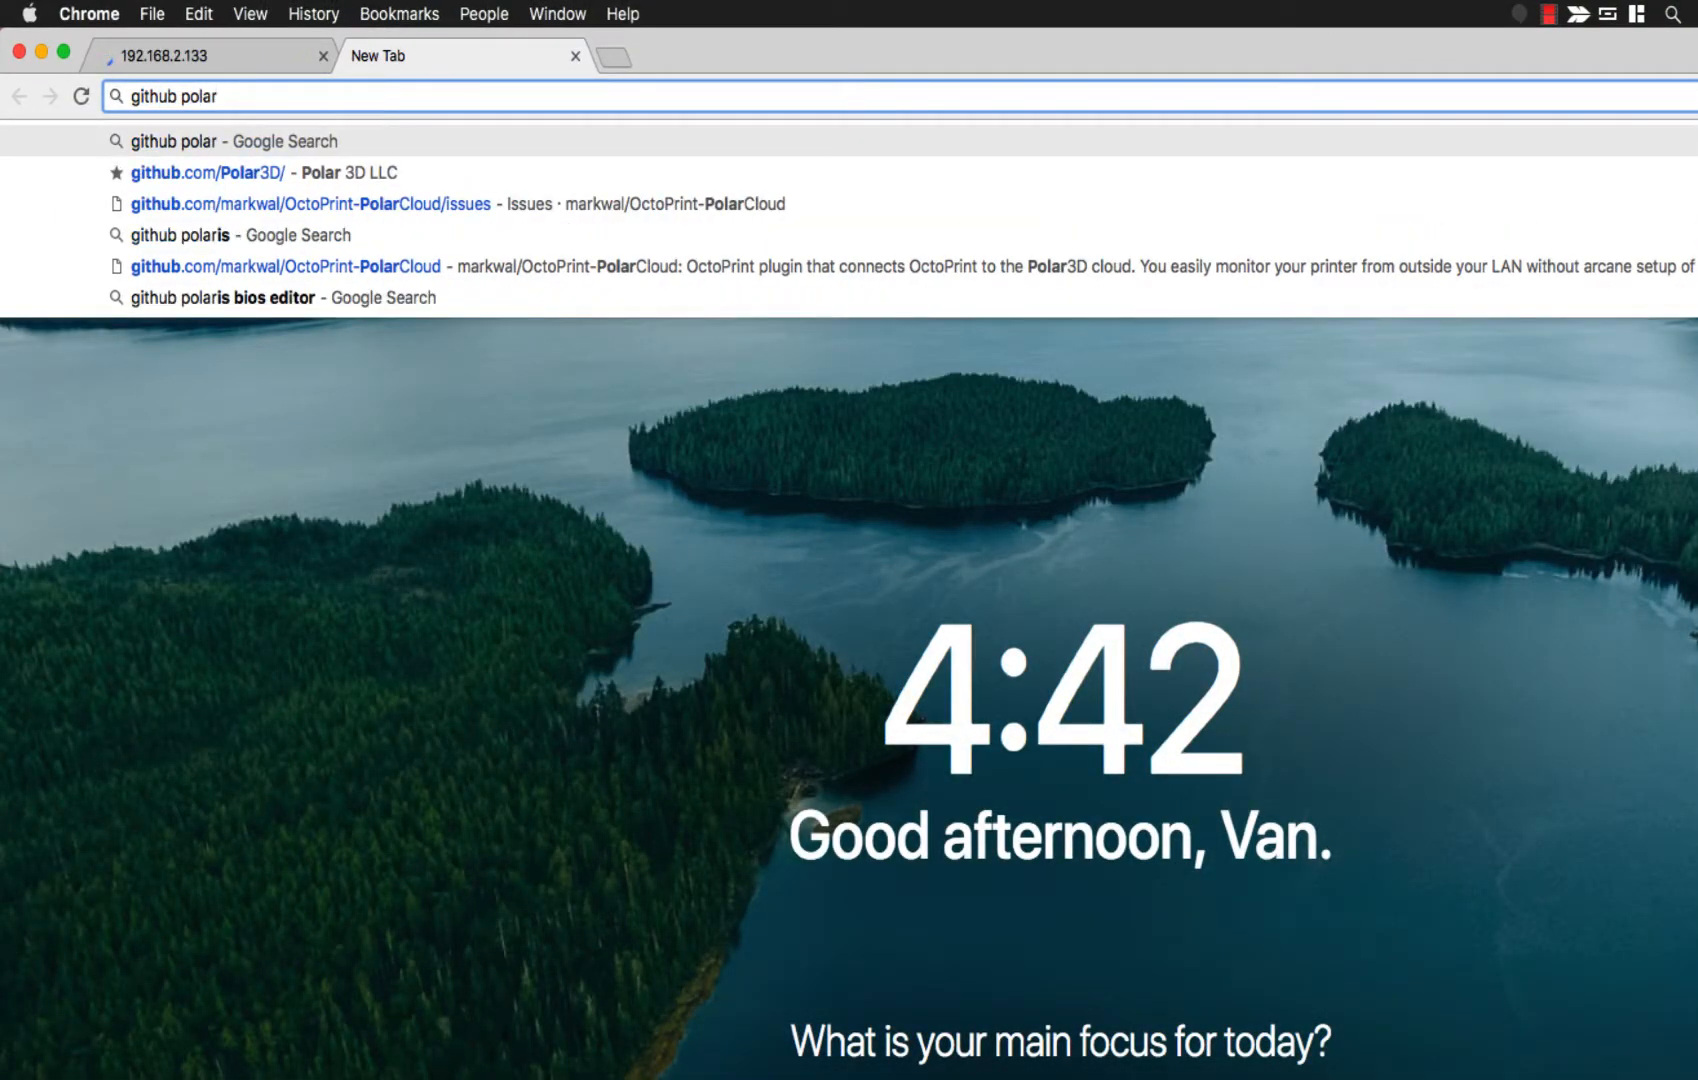
{"action": "type", "text": " robo3d"}
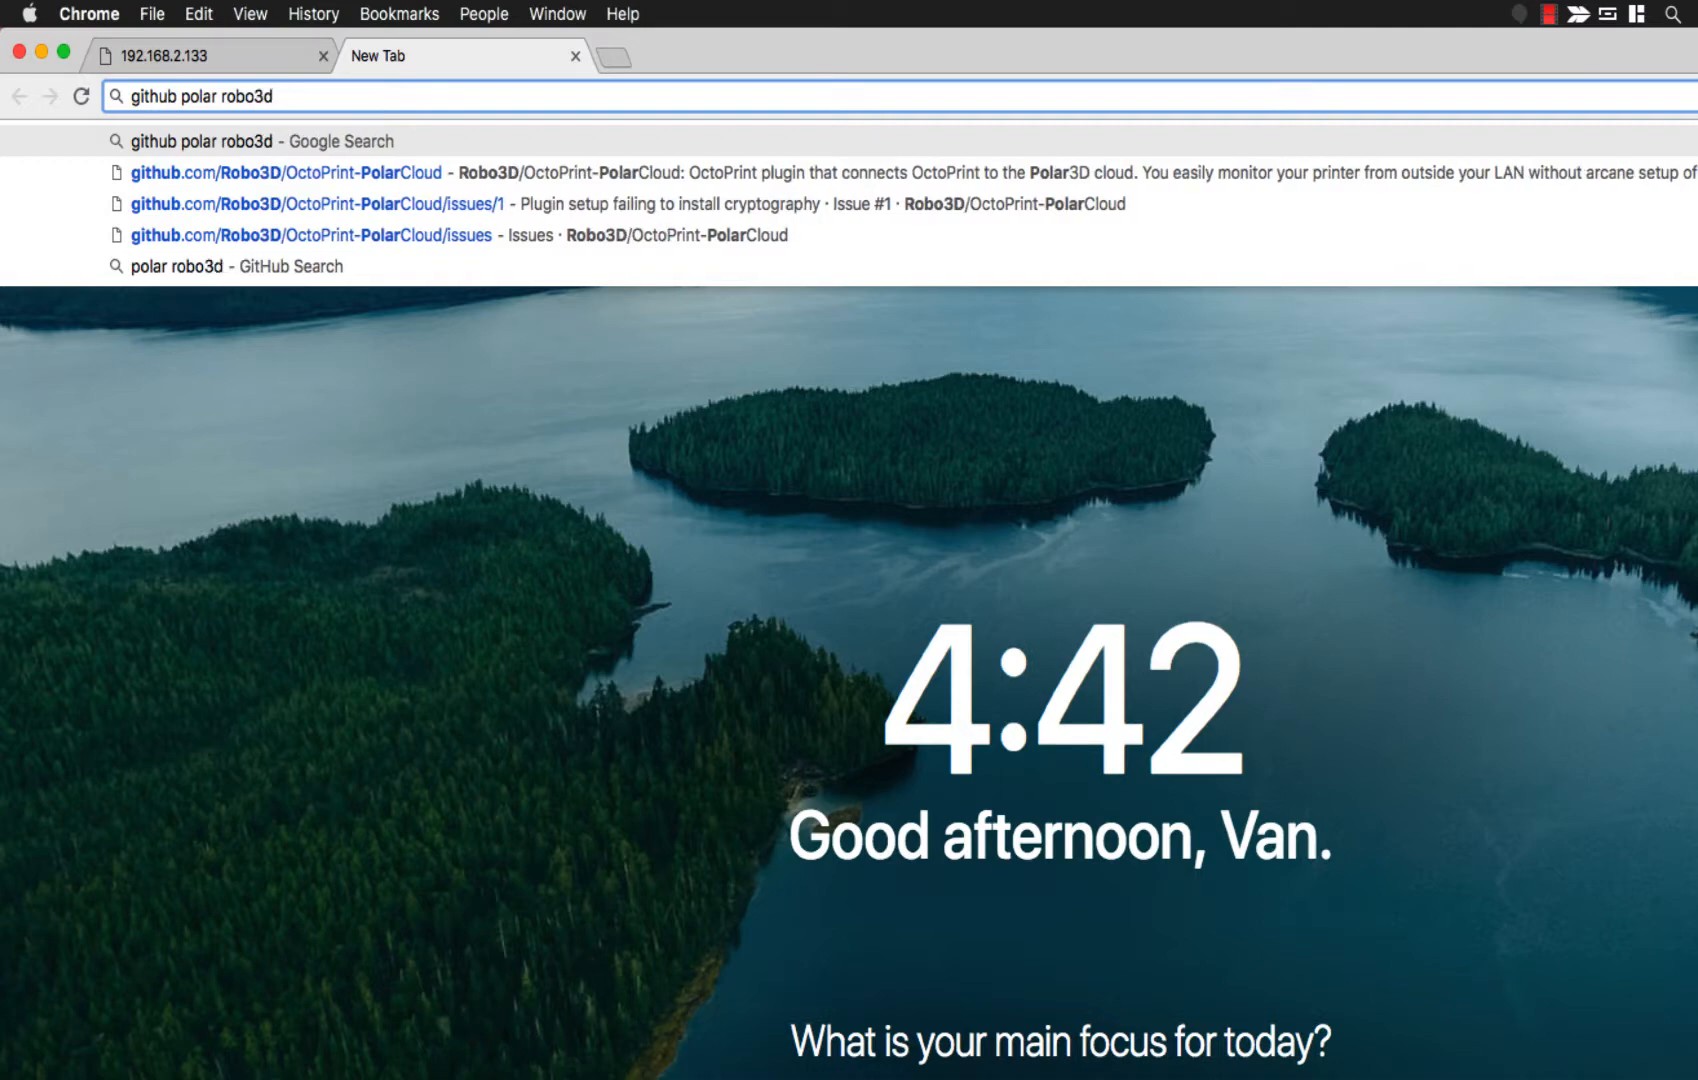
{"action": "key", "text": "Return"}
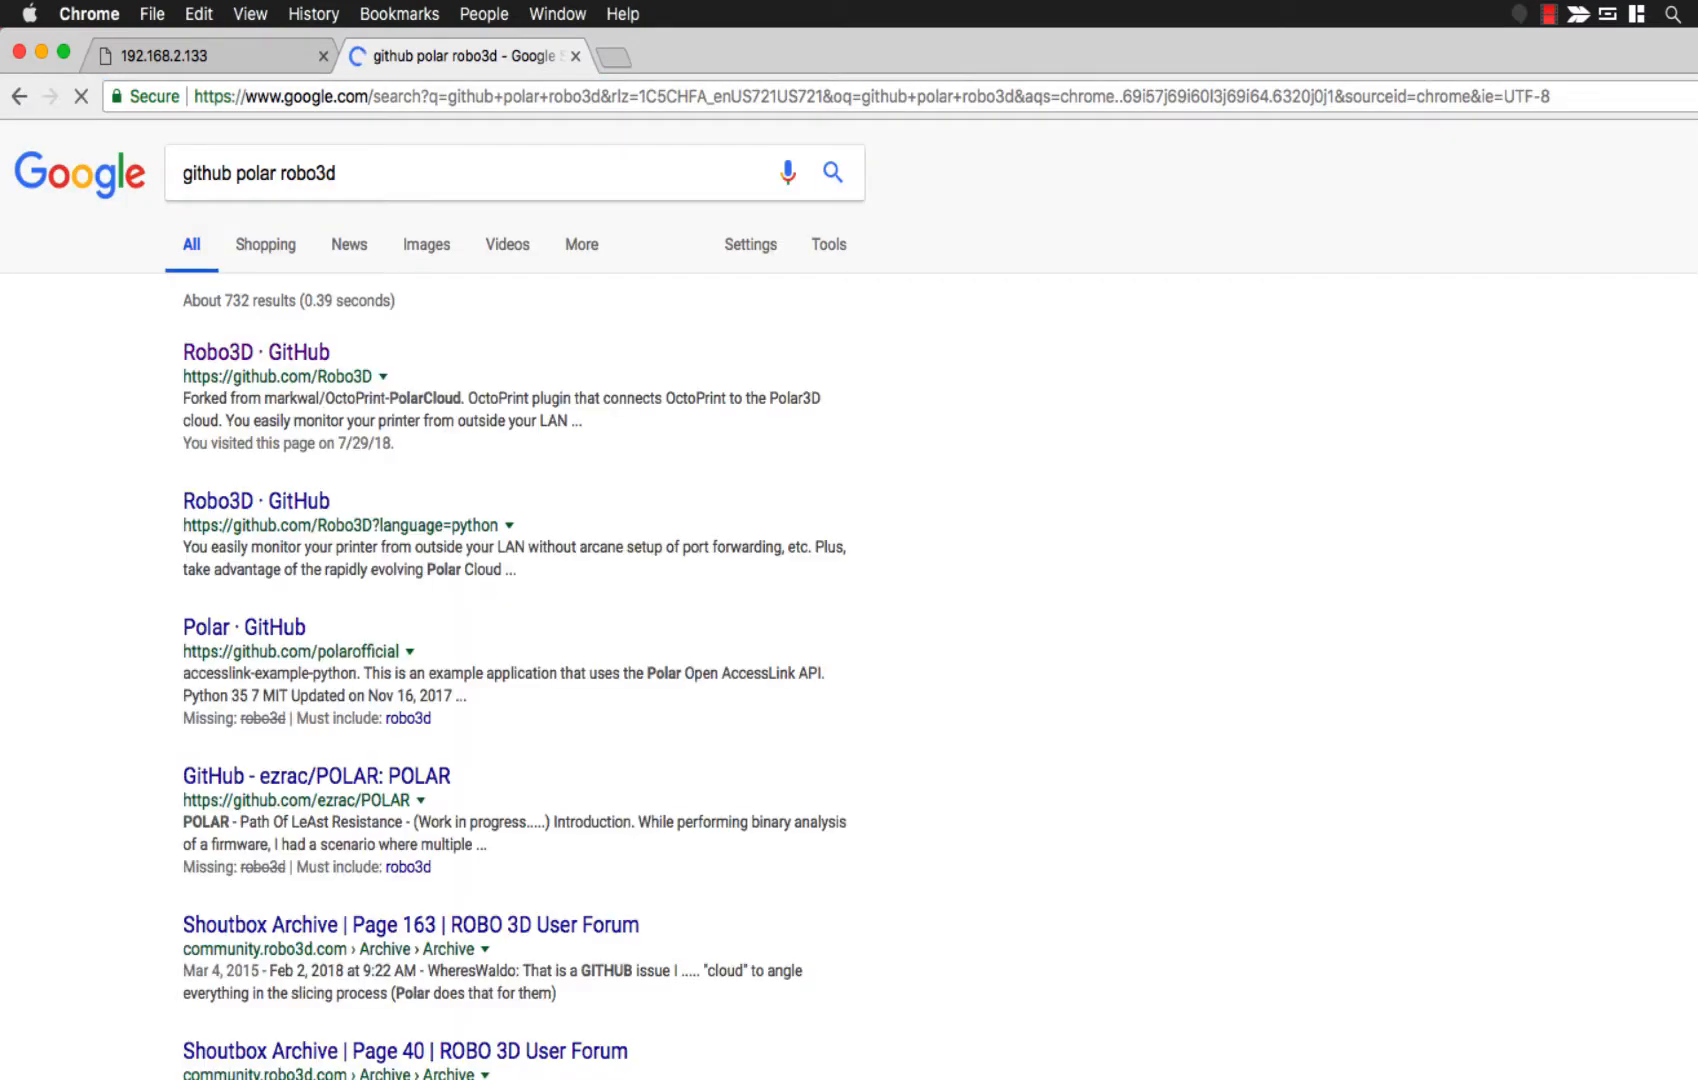
{"action": "left_click", "coordinate": [226, 366]}
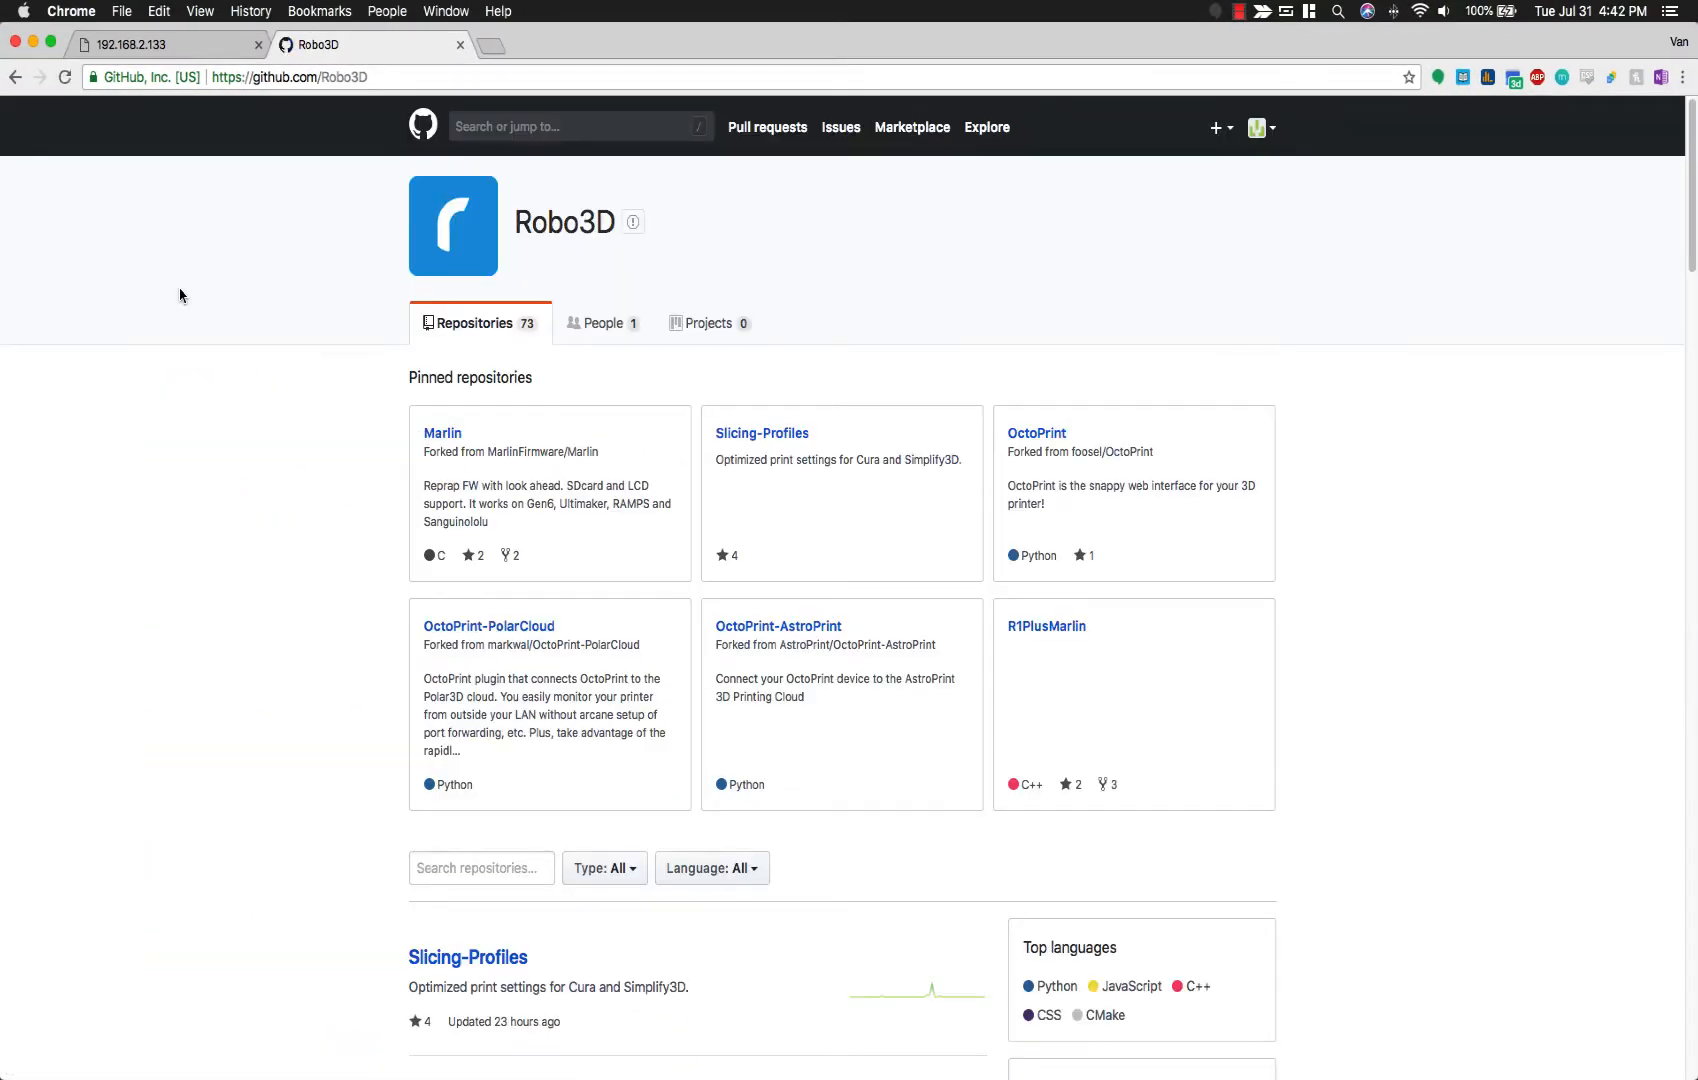
Step: Open the 'Plugin setup failing to install cryptography' issue in OctoPrint-PolarCloud's Issues
{"action": "left_click", "coordinate": [529, 628]}
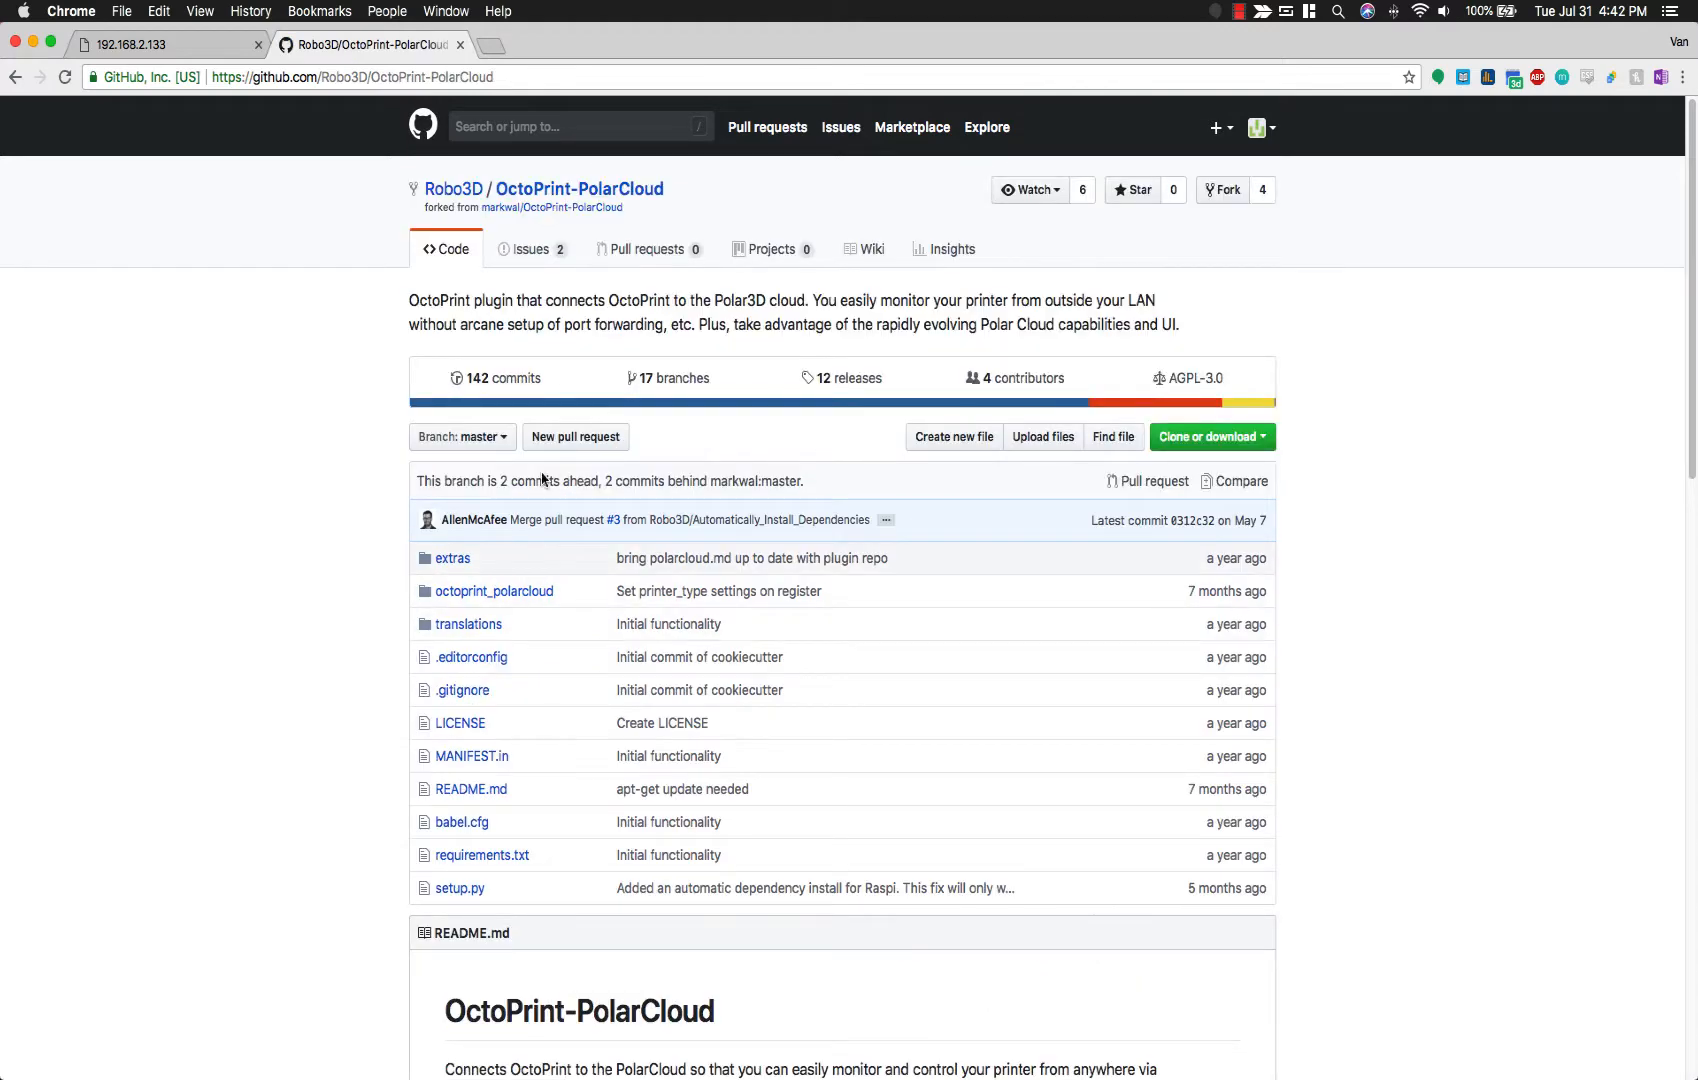
{"action": "left_click", "coordinate": [533, 251]}
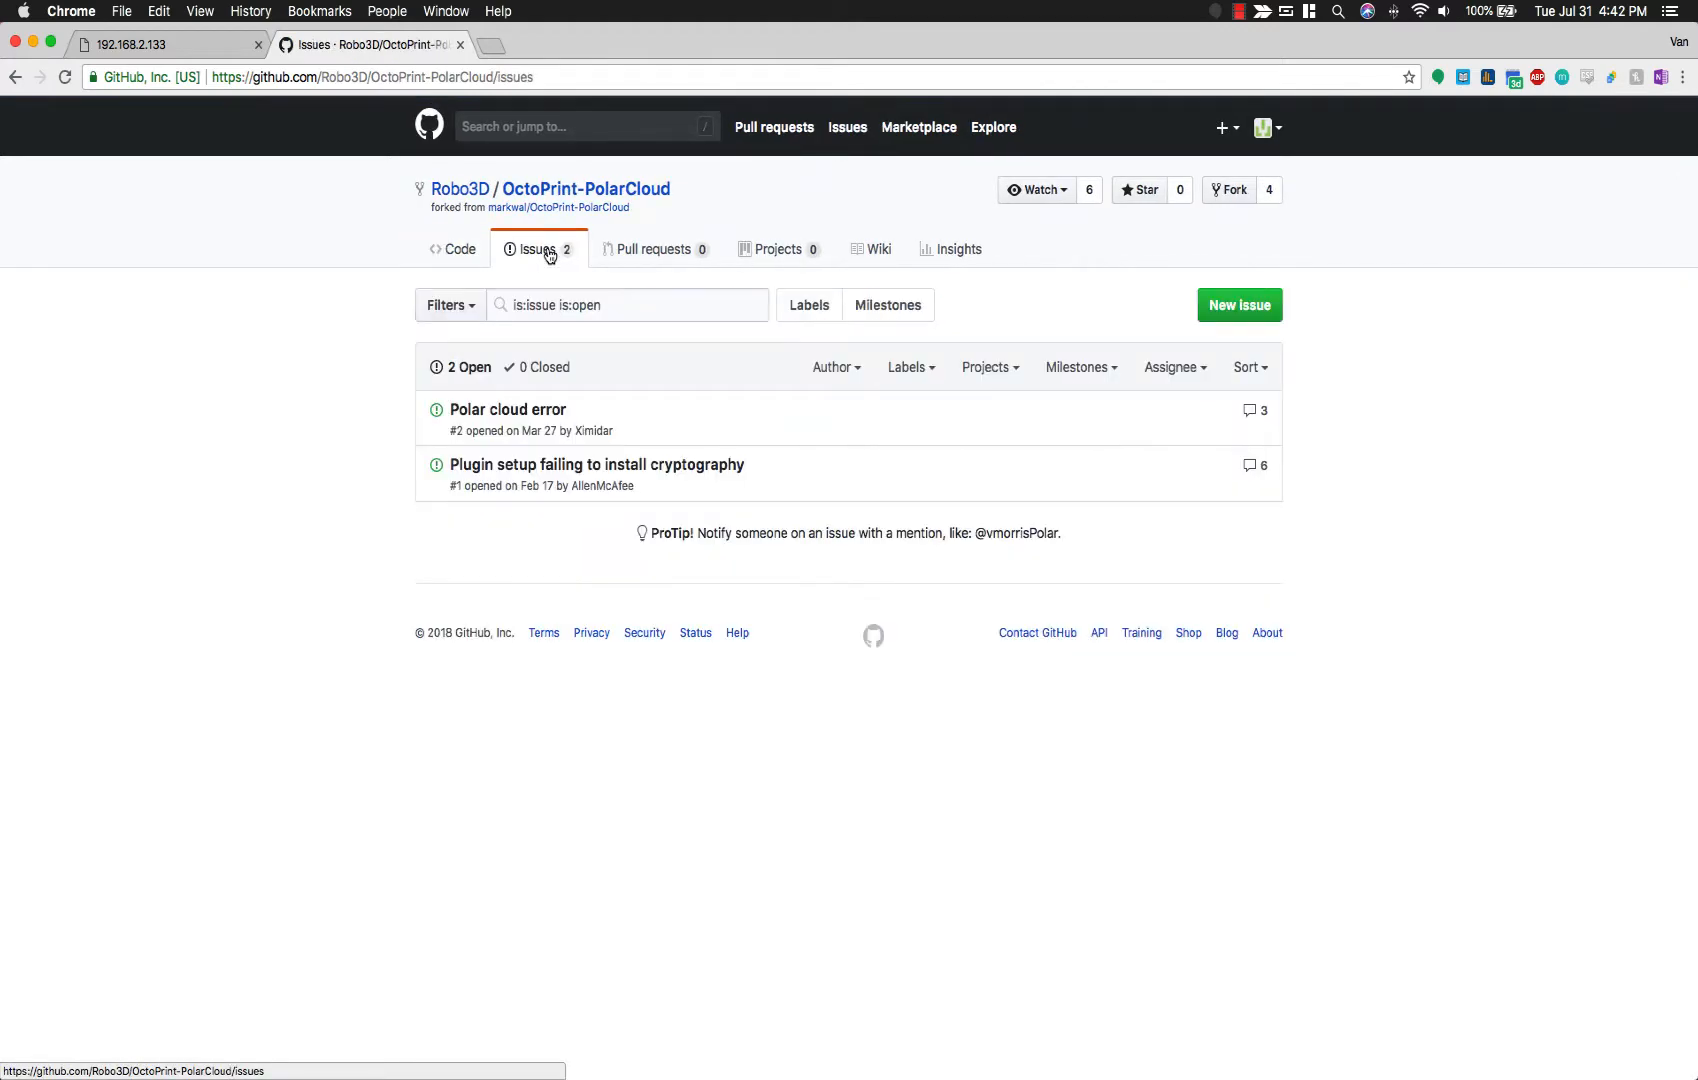
{"action": "left_click", "coordinate": [553, 465]}
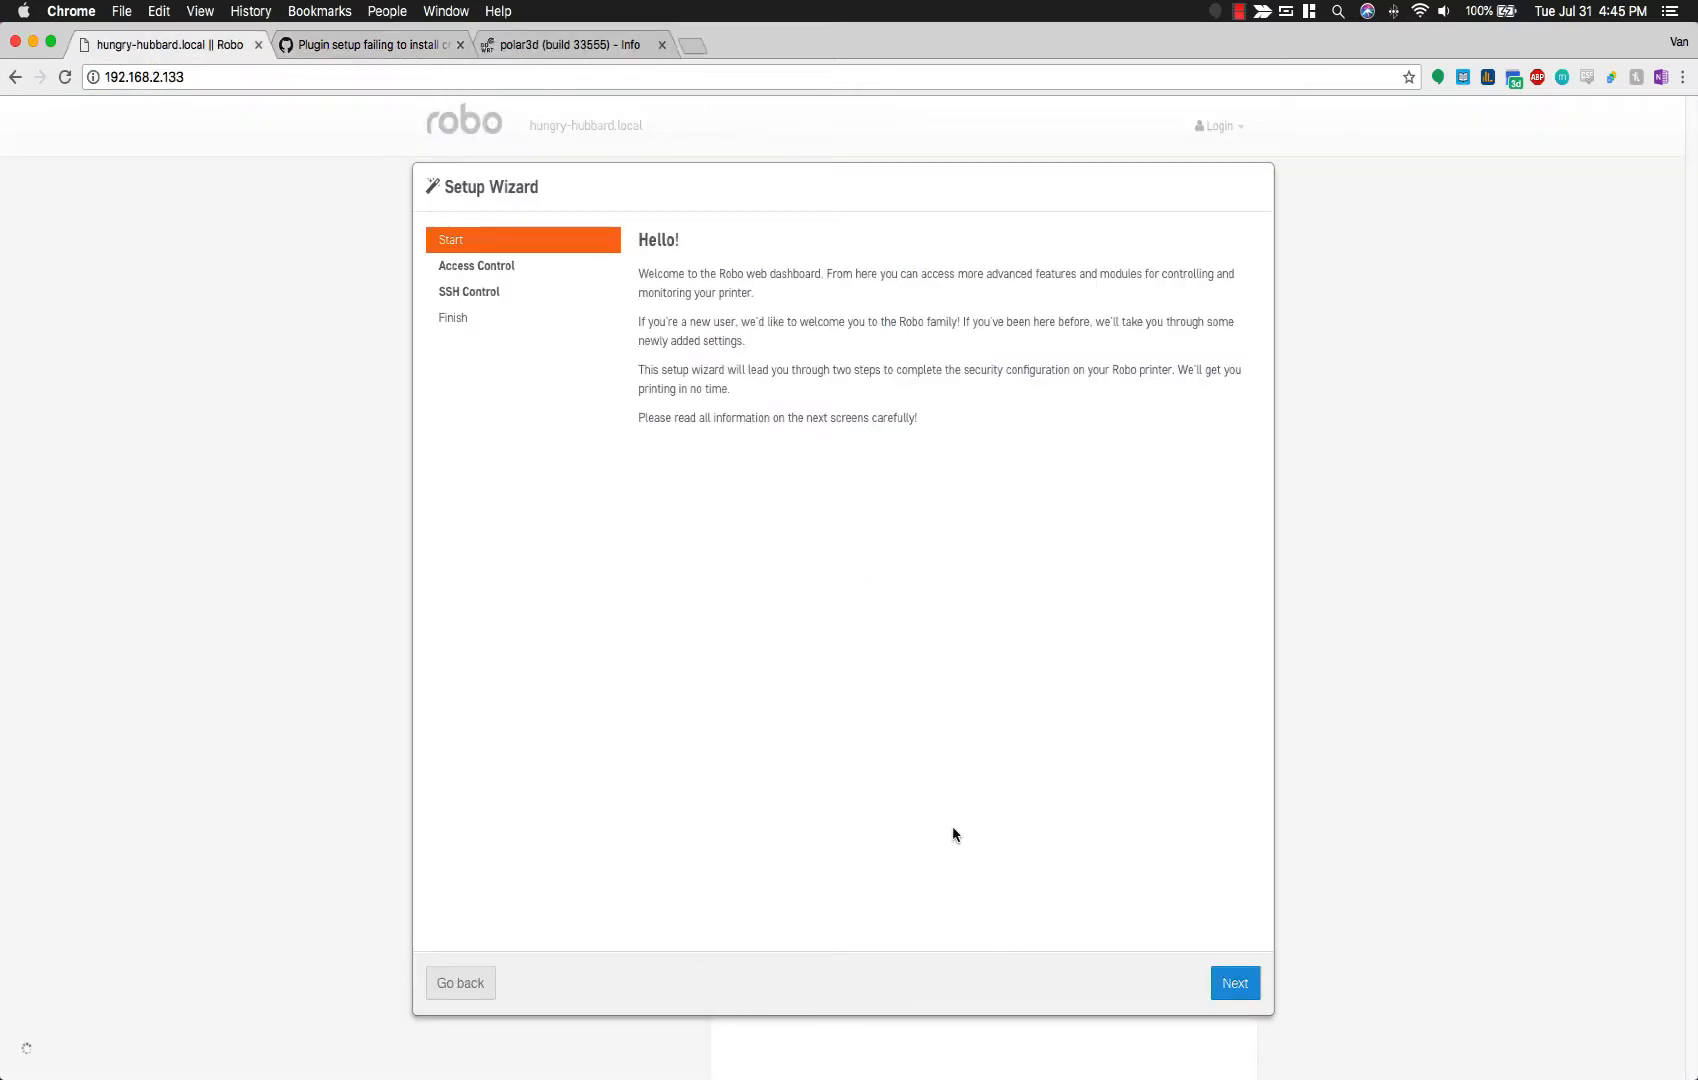
Step: Create the administrator account with a username and confirmed password, then proceed to SSH Control
{"action": "left_click", "coordinate": [1236, 985]}
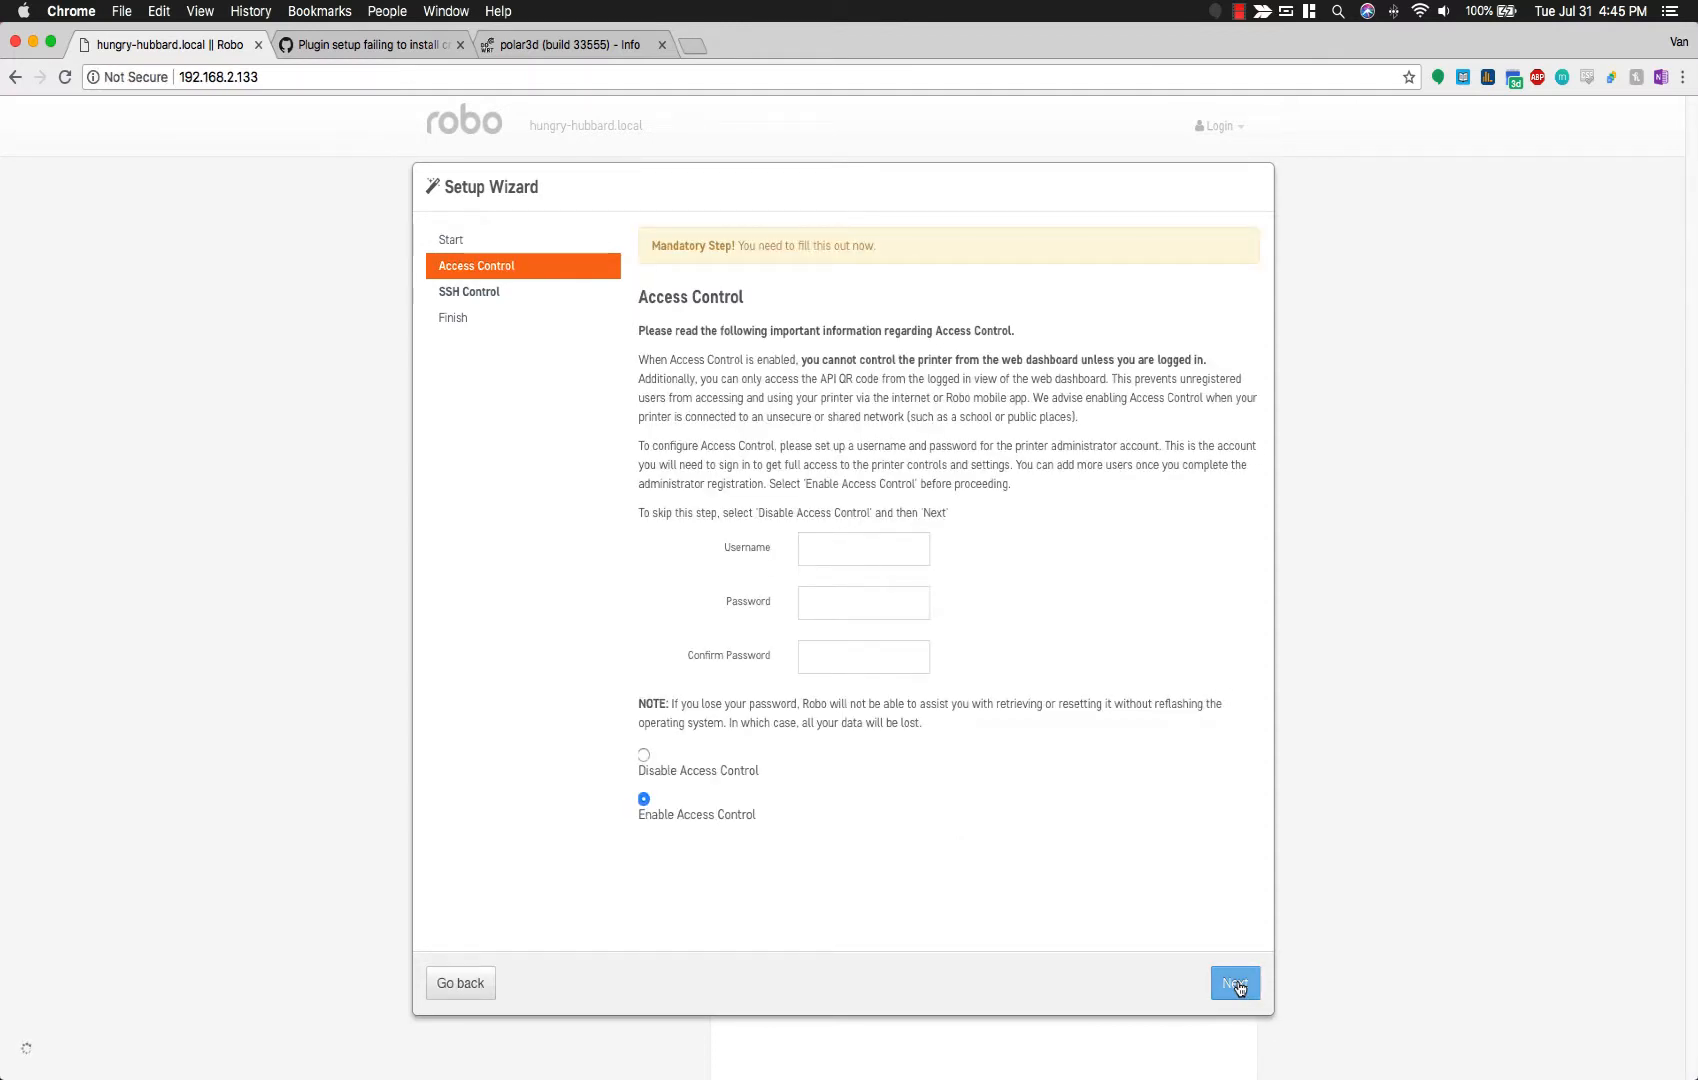
{"action": "left_click", "coordinate": [883, 557]}
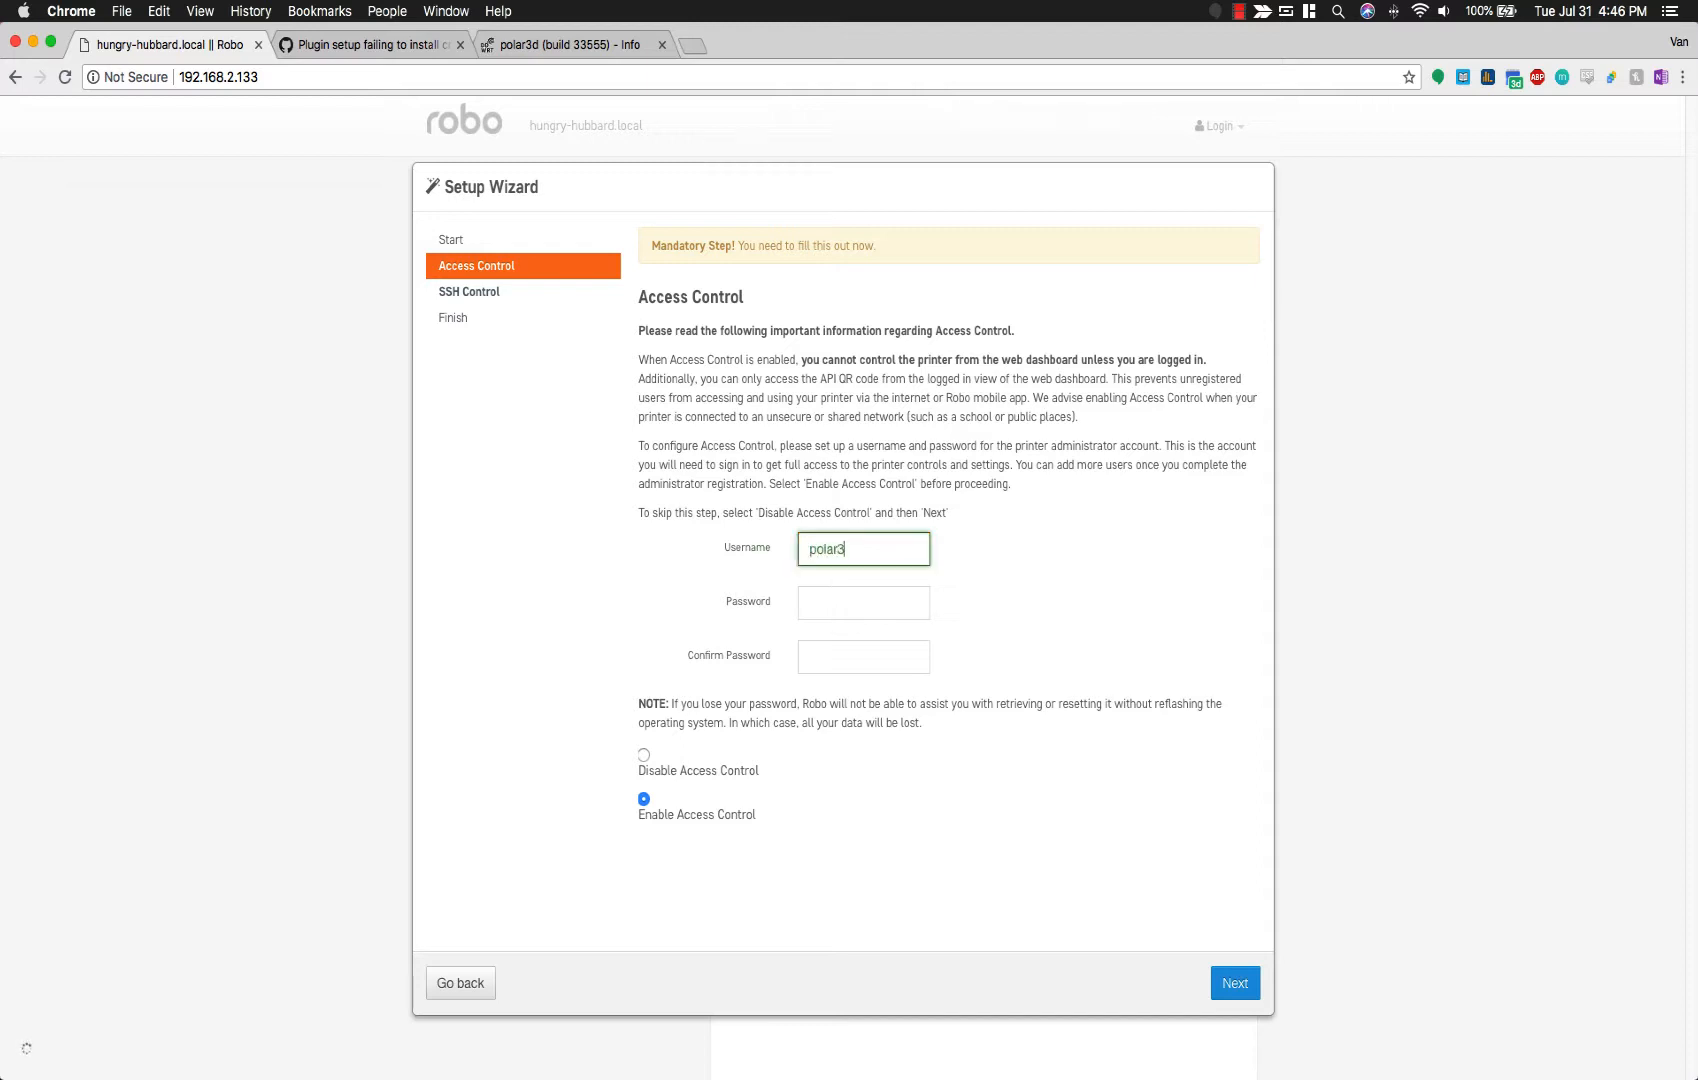
{"action": "key", "text": "Tab"}
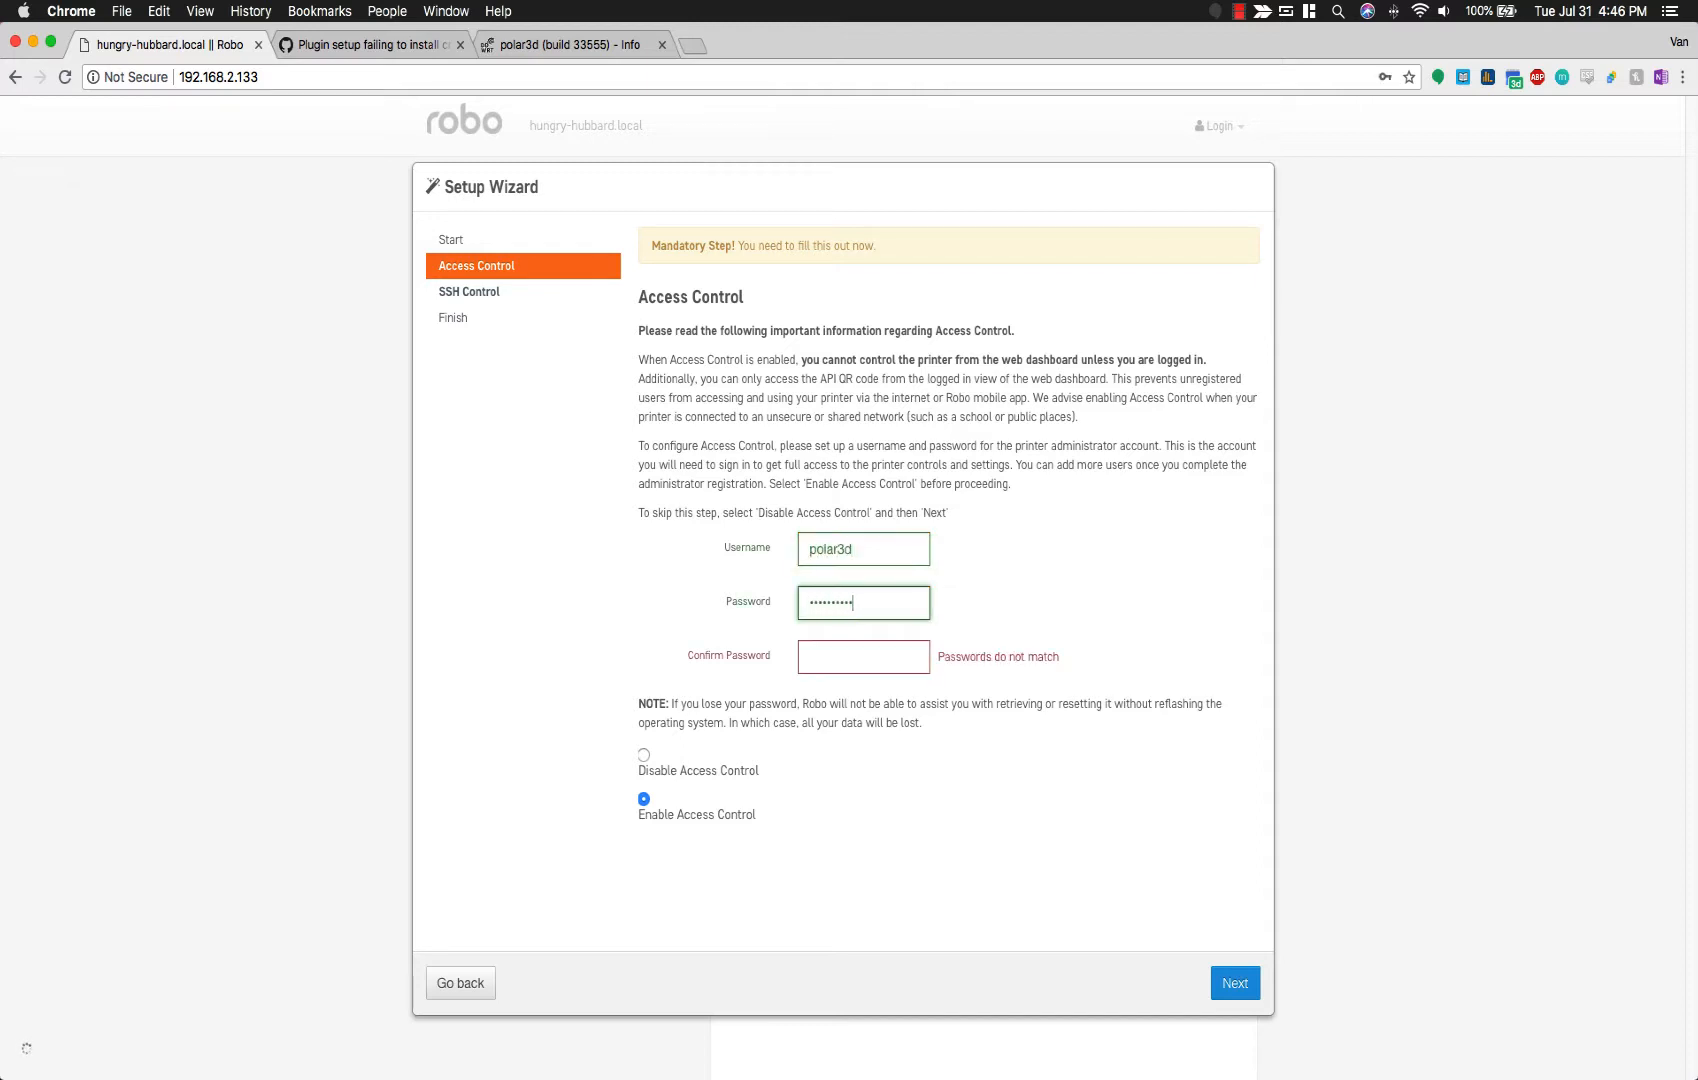
{"action": "key", "text": "Tab"}
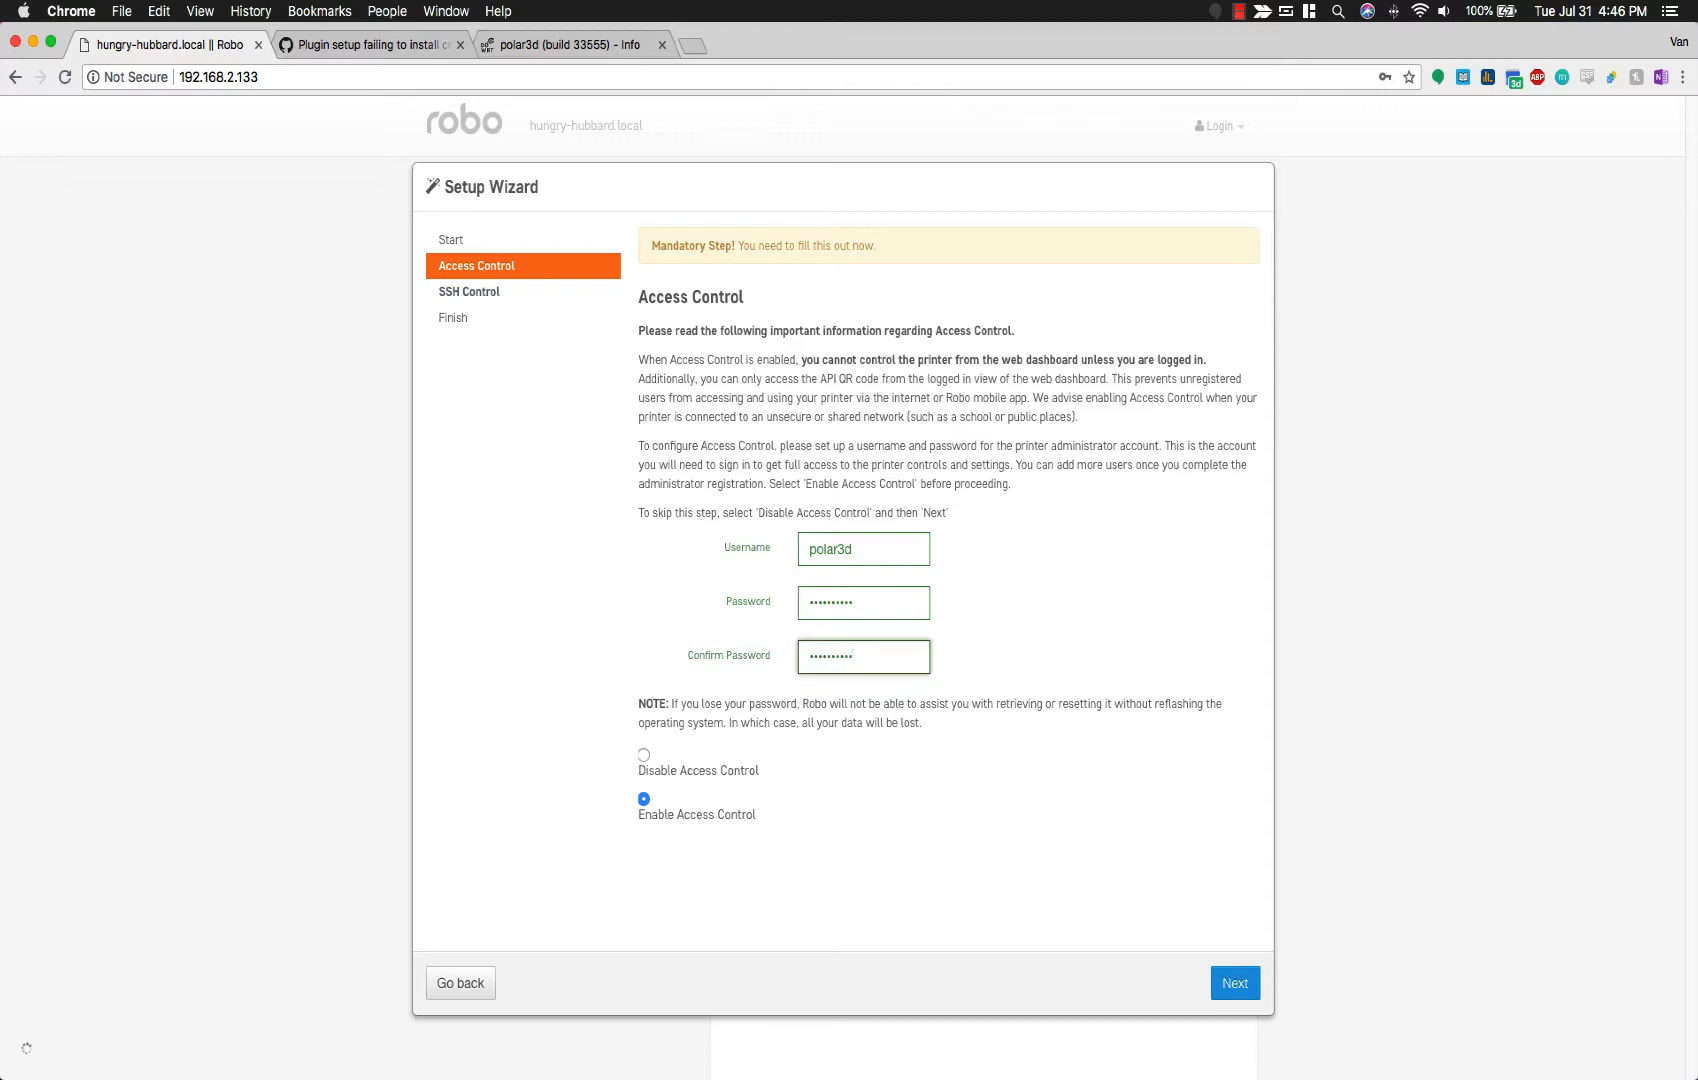
{"action": "left_click", "coordinate": [1236, 983]}
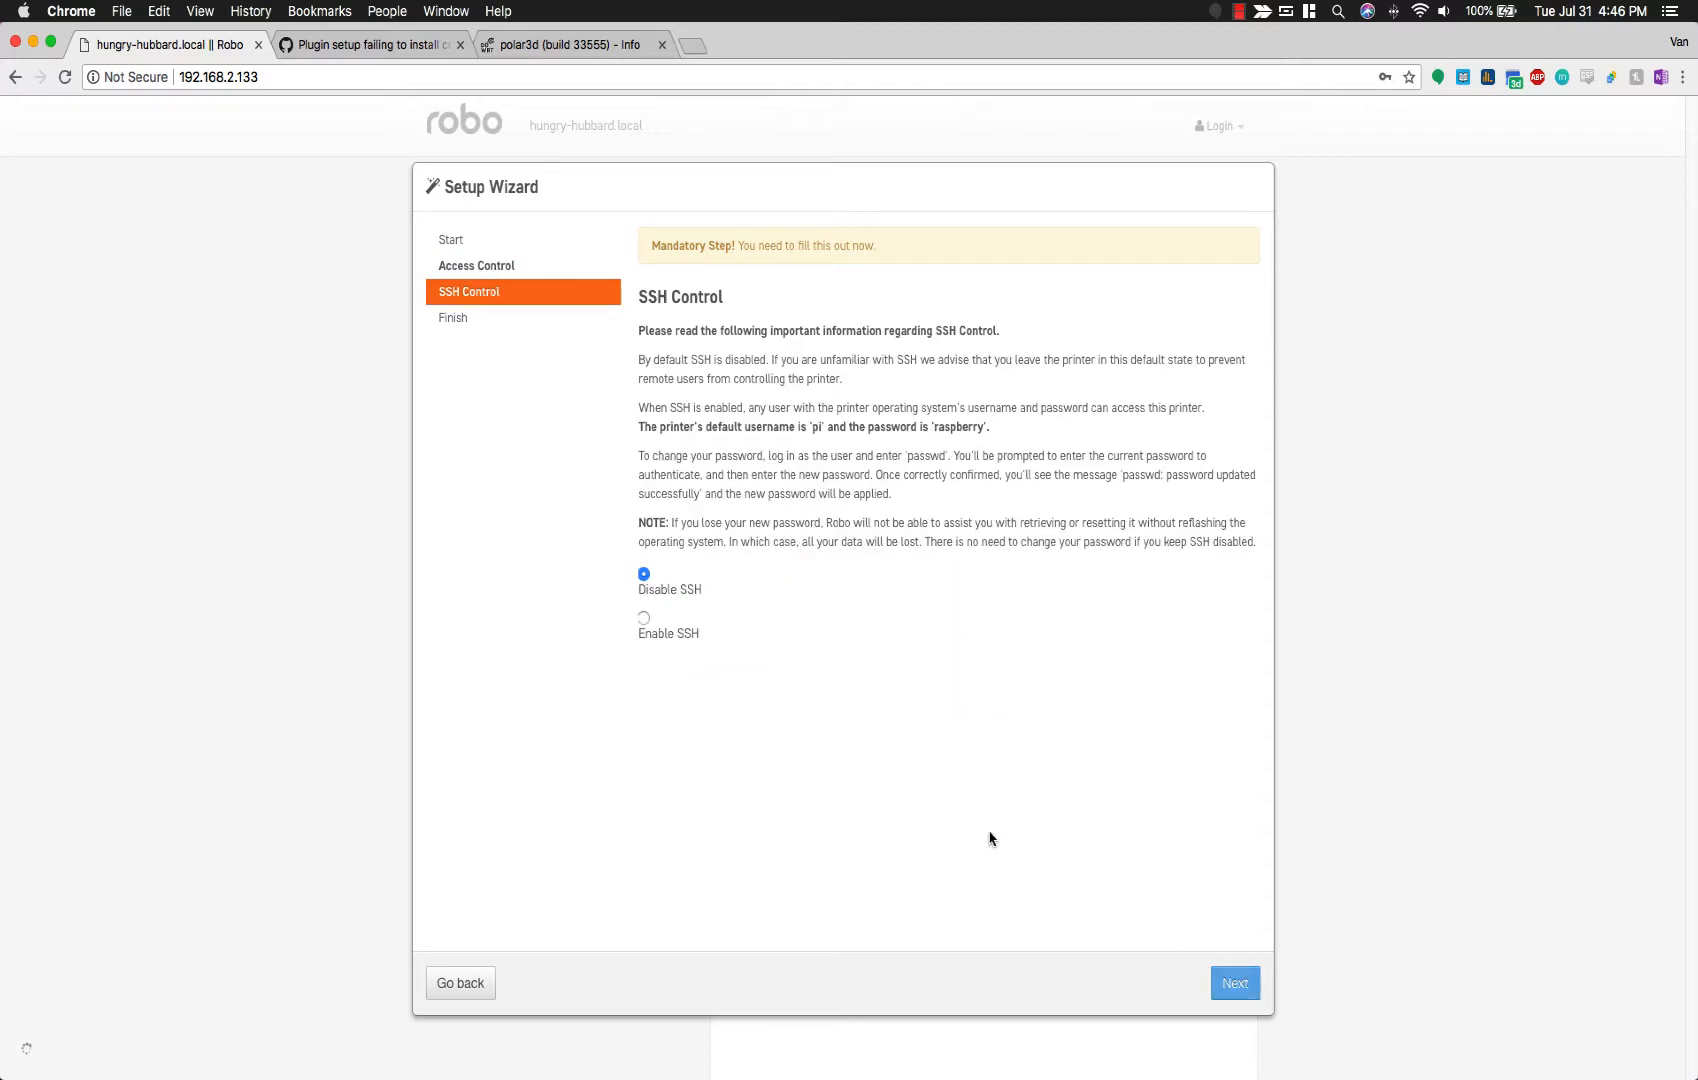
Step: Enable SSH, noting the default SSH login, and finish the security wizard
{"action": "left_click", "coordinate": [645, 620]}
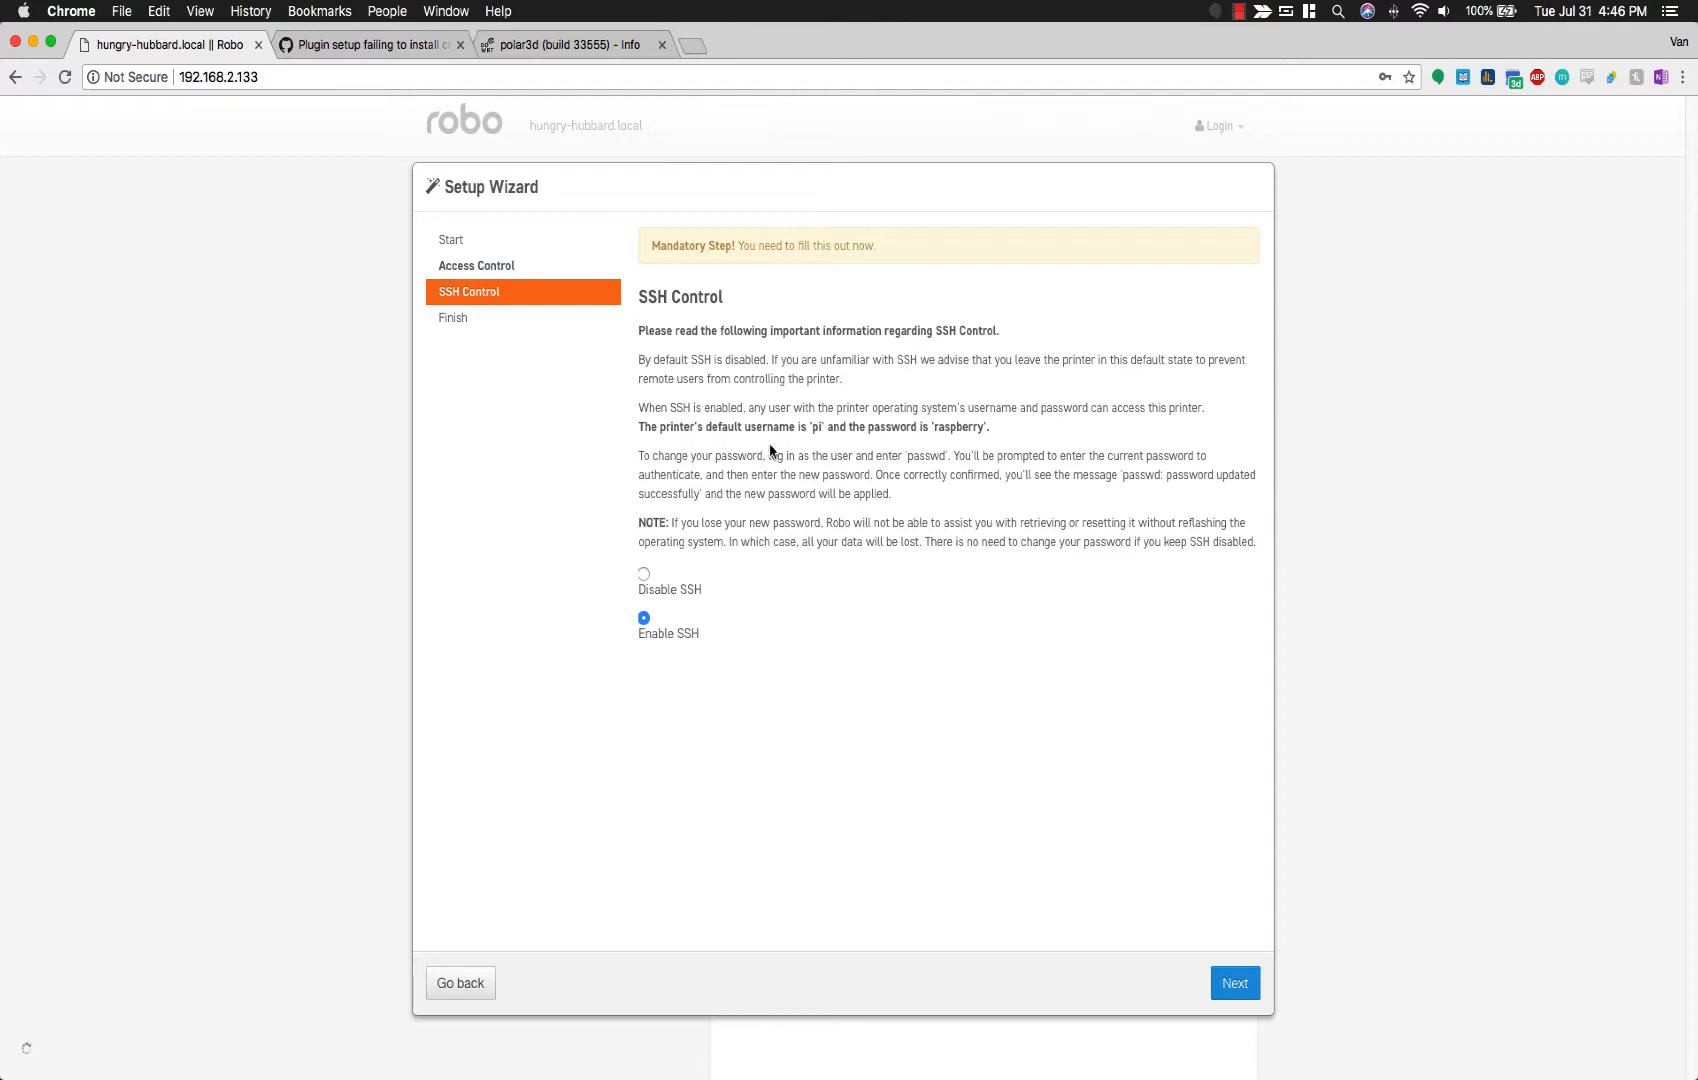
{"action": "left_click_drag", "start_coordinate": [636, 427], "coordinate": [1007, 429]}
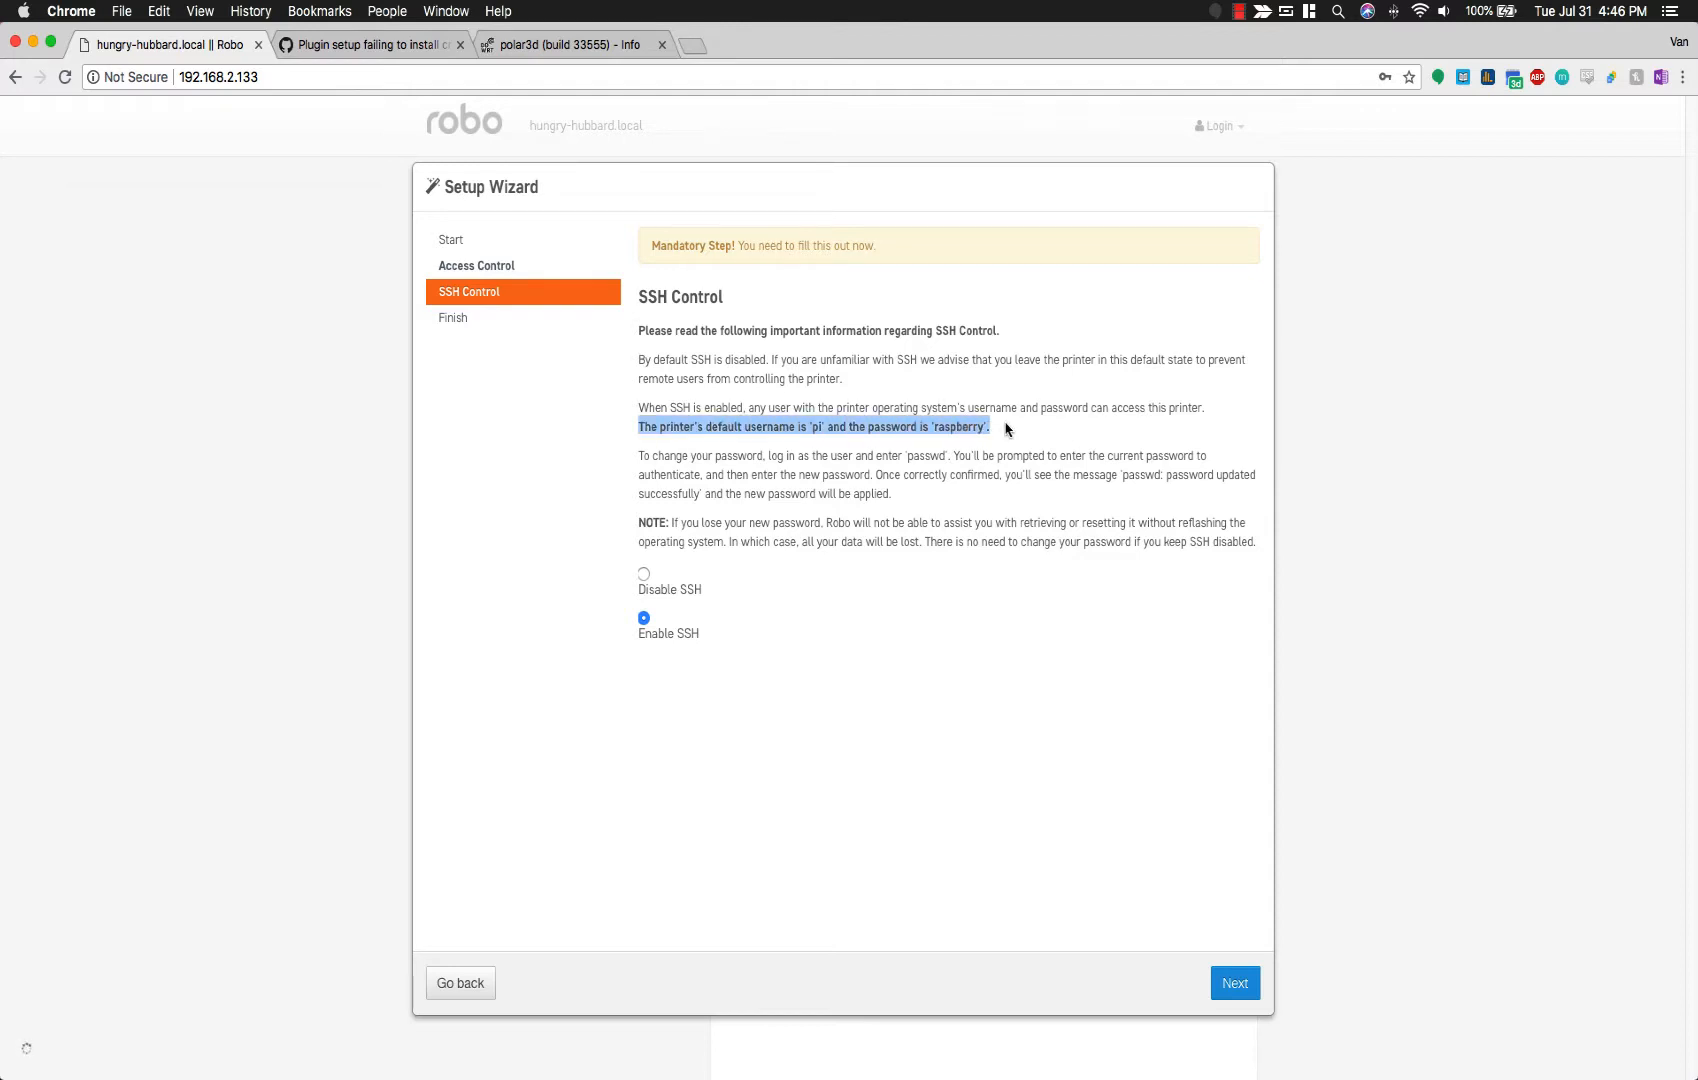
{"action": "left_click", "coordinate": [1007, 429]}
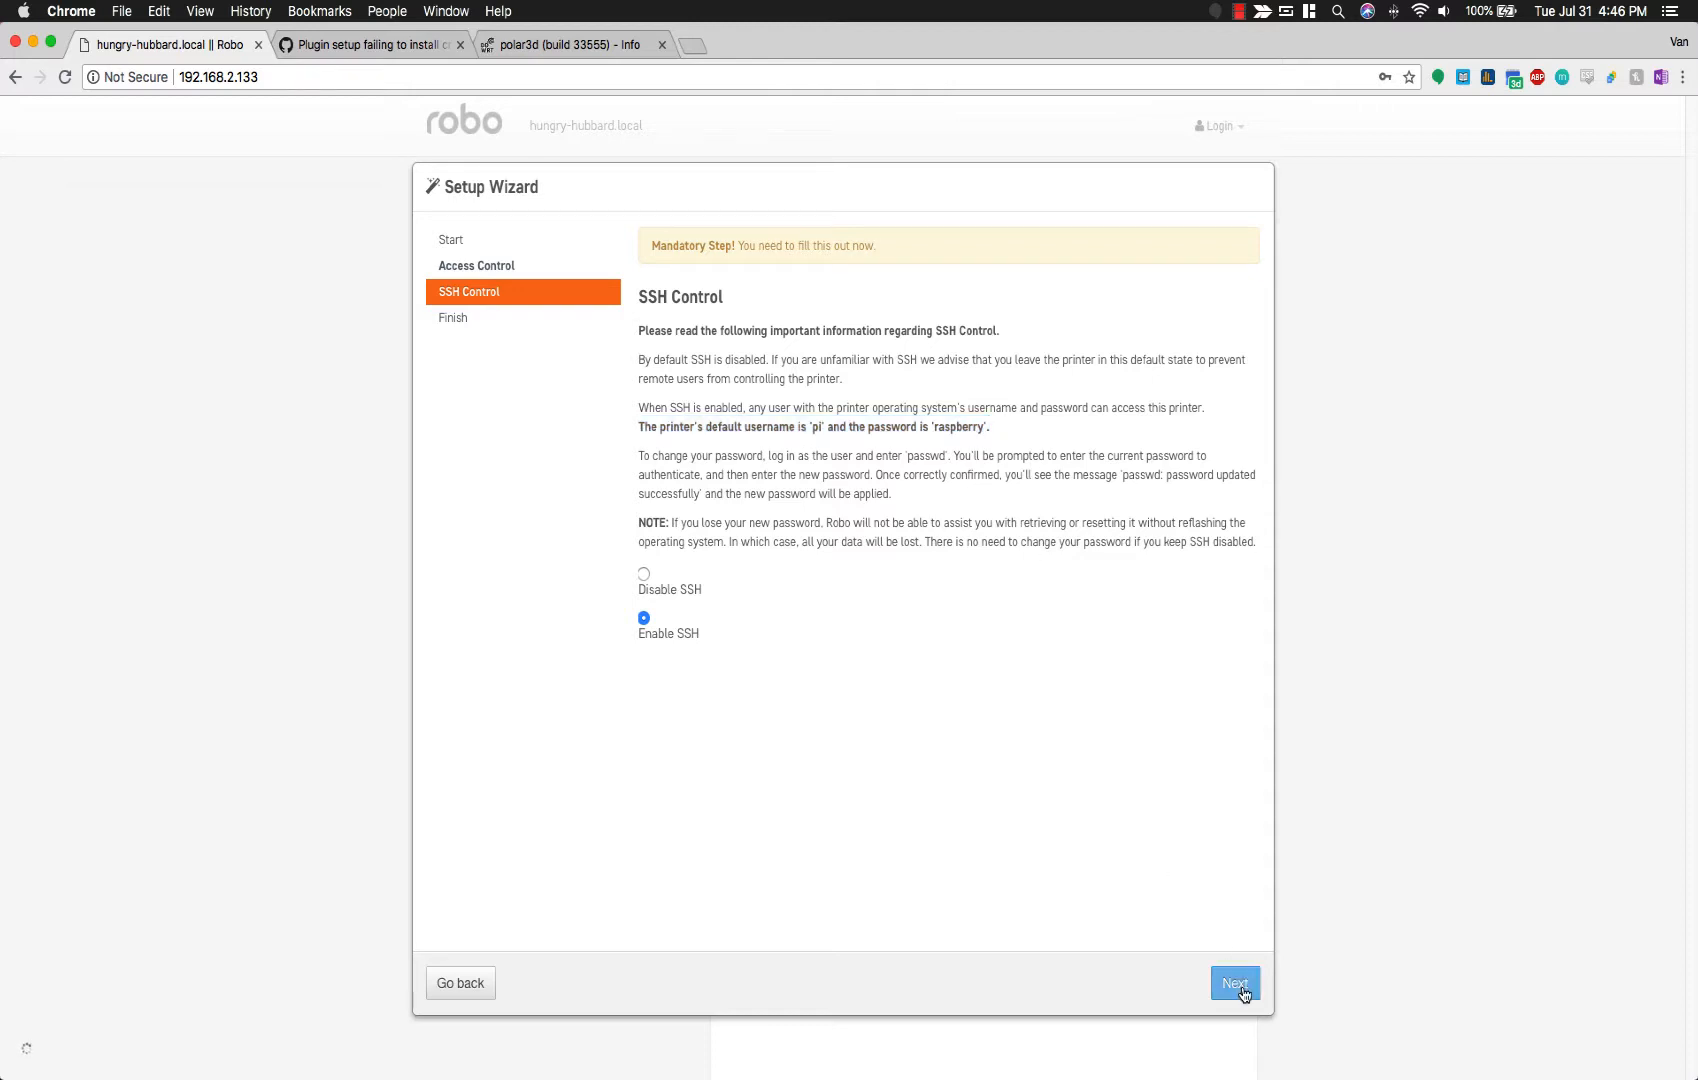
{"action": "left_click", "coordinate": [1235, 983]}
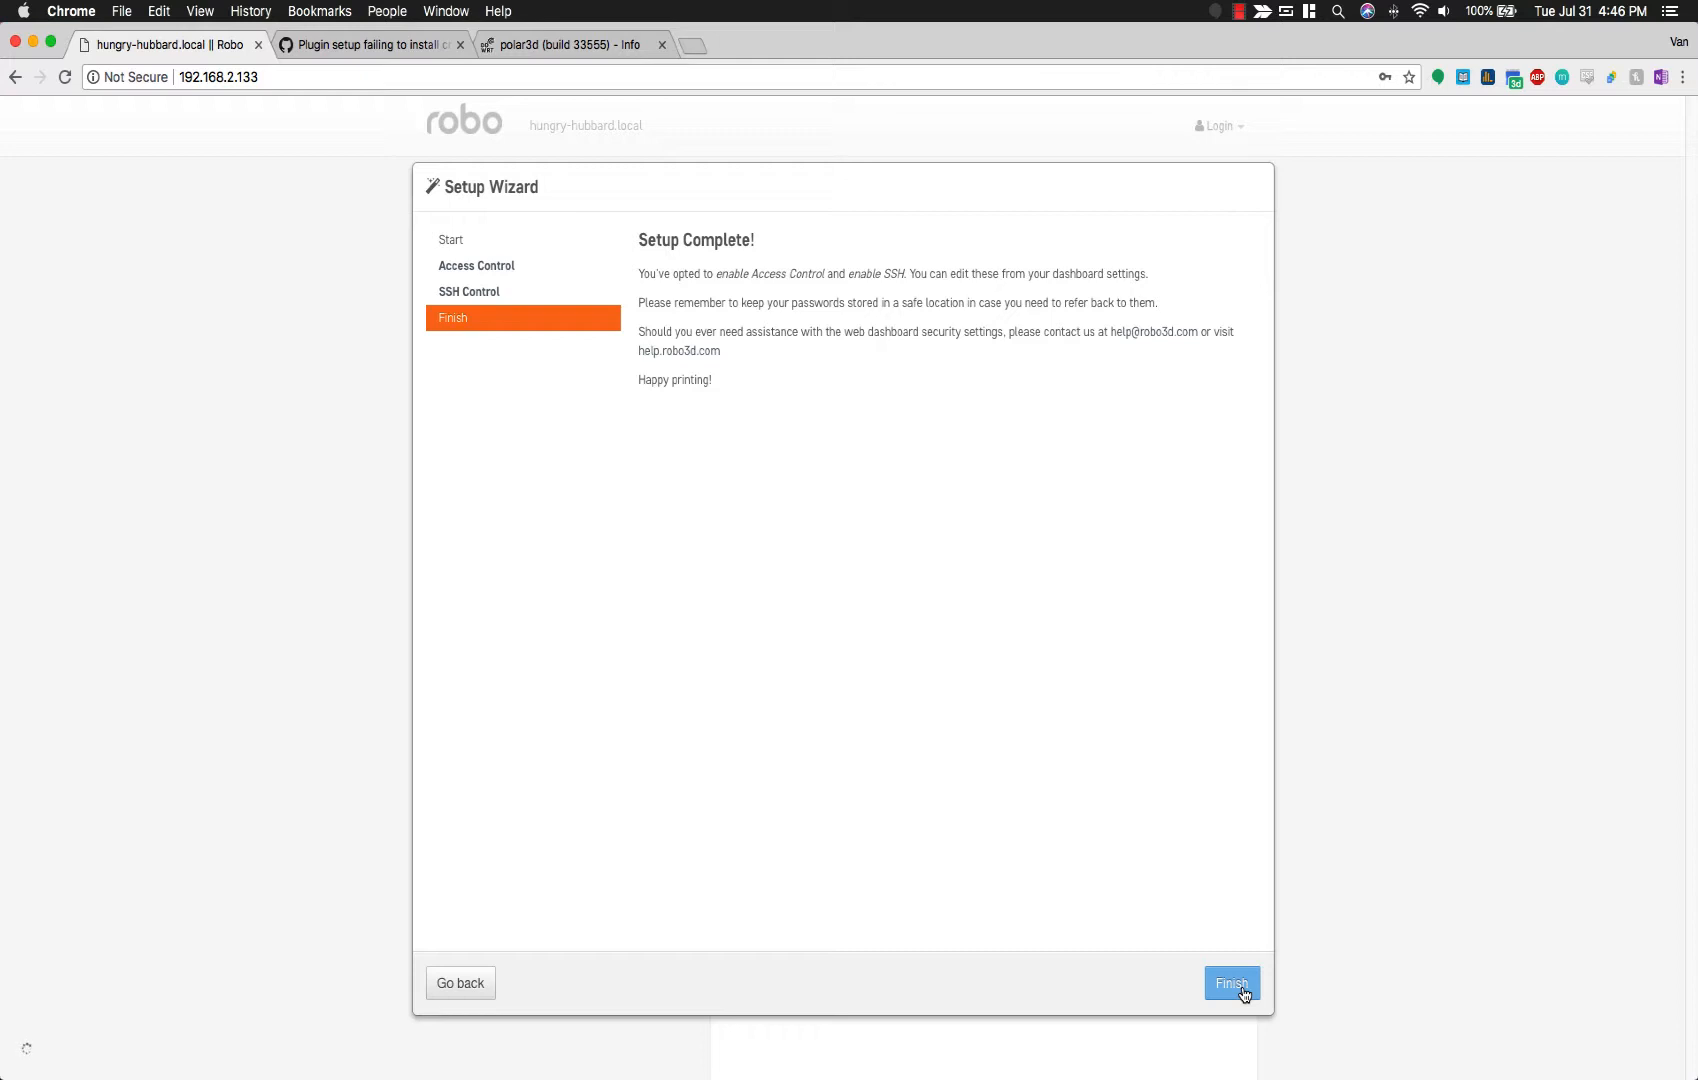
{"action": "left_click", "coordinate": [1243, 990]}
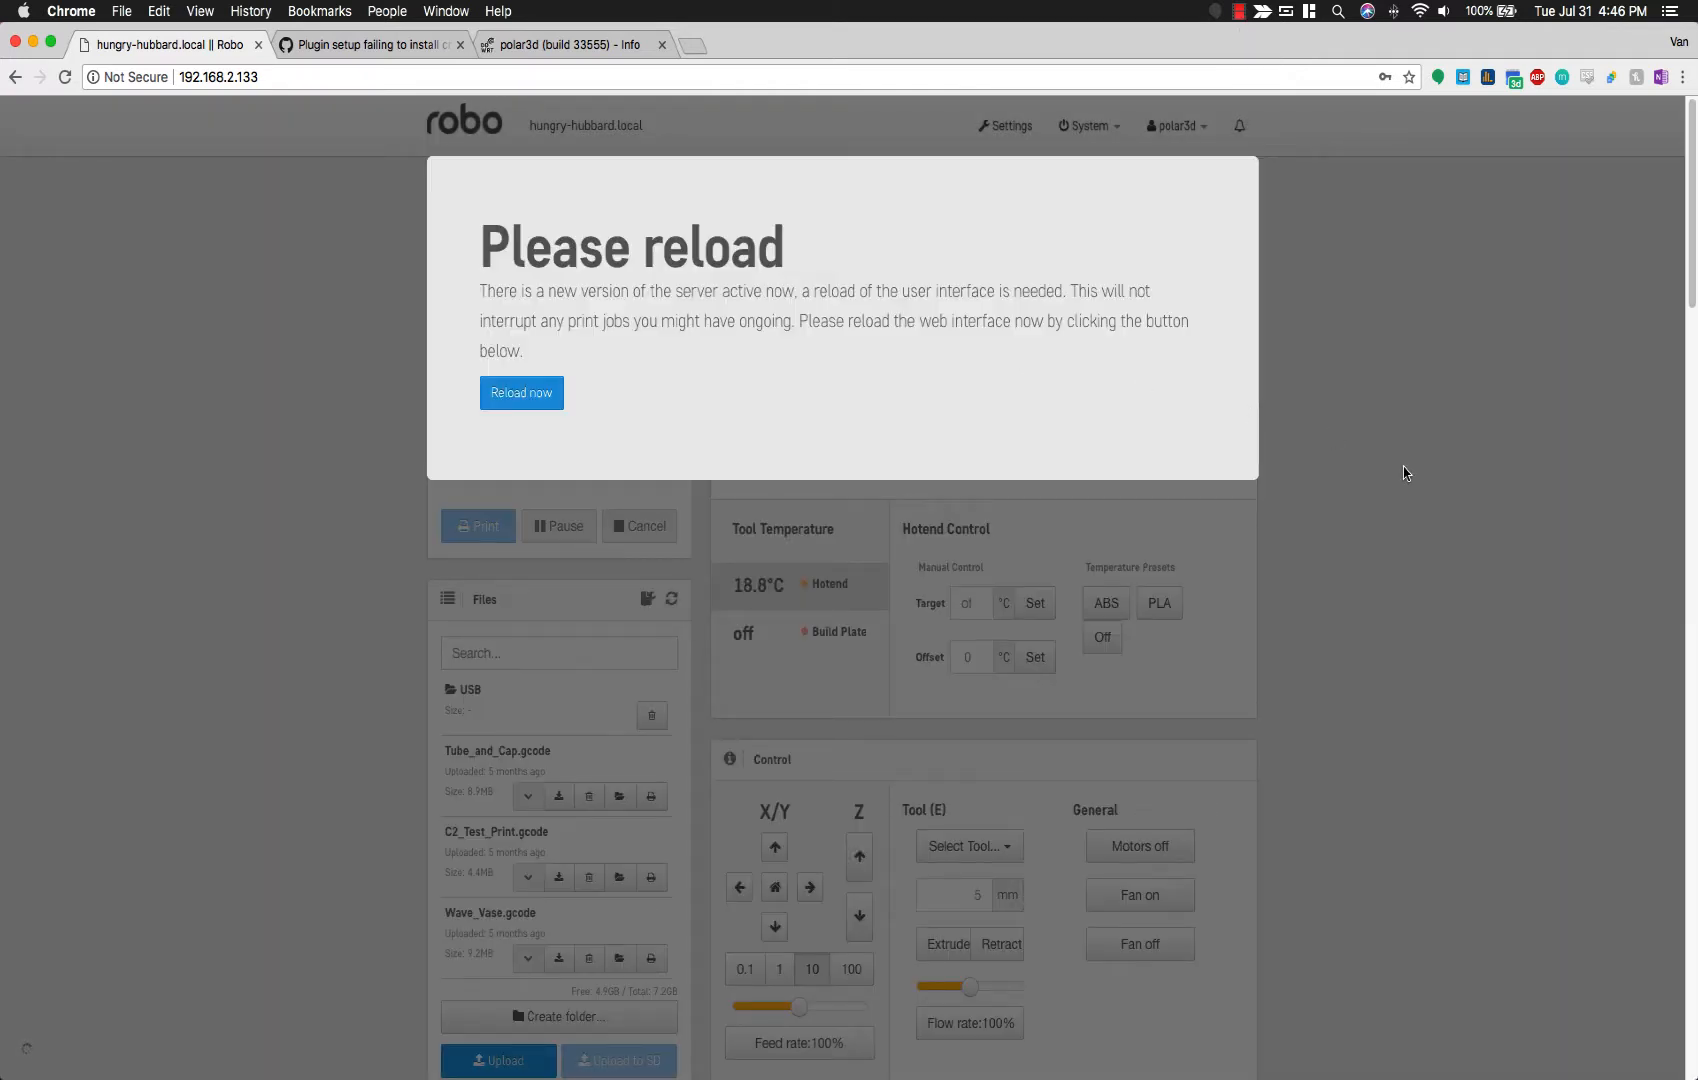
Step: Reload the dashboard onto the new server version, showing the printer as Operational
{"action": "left_click", "coordinate": [502, 405]}
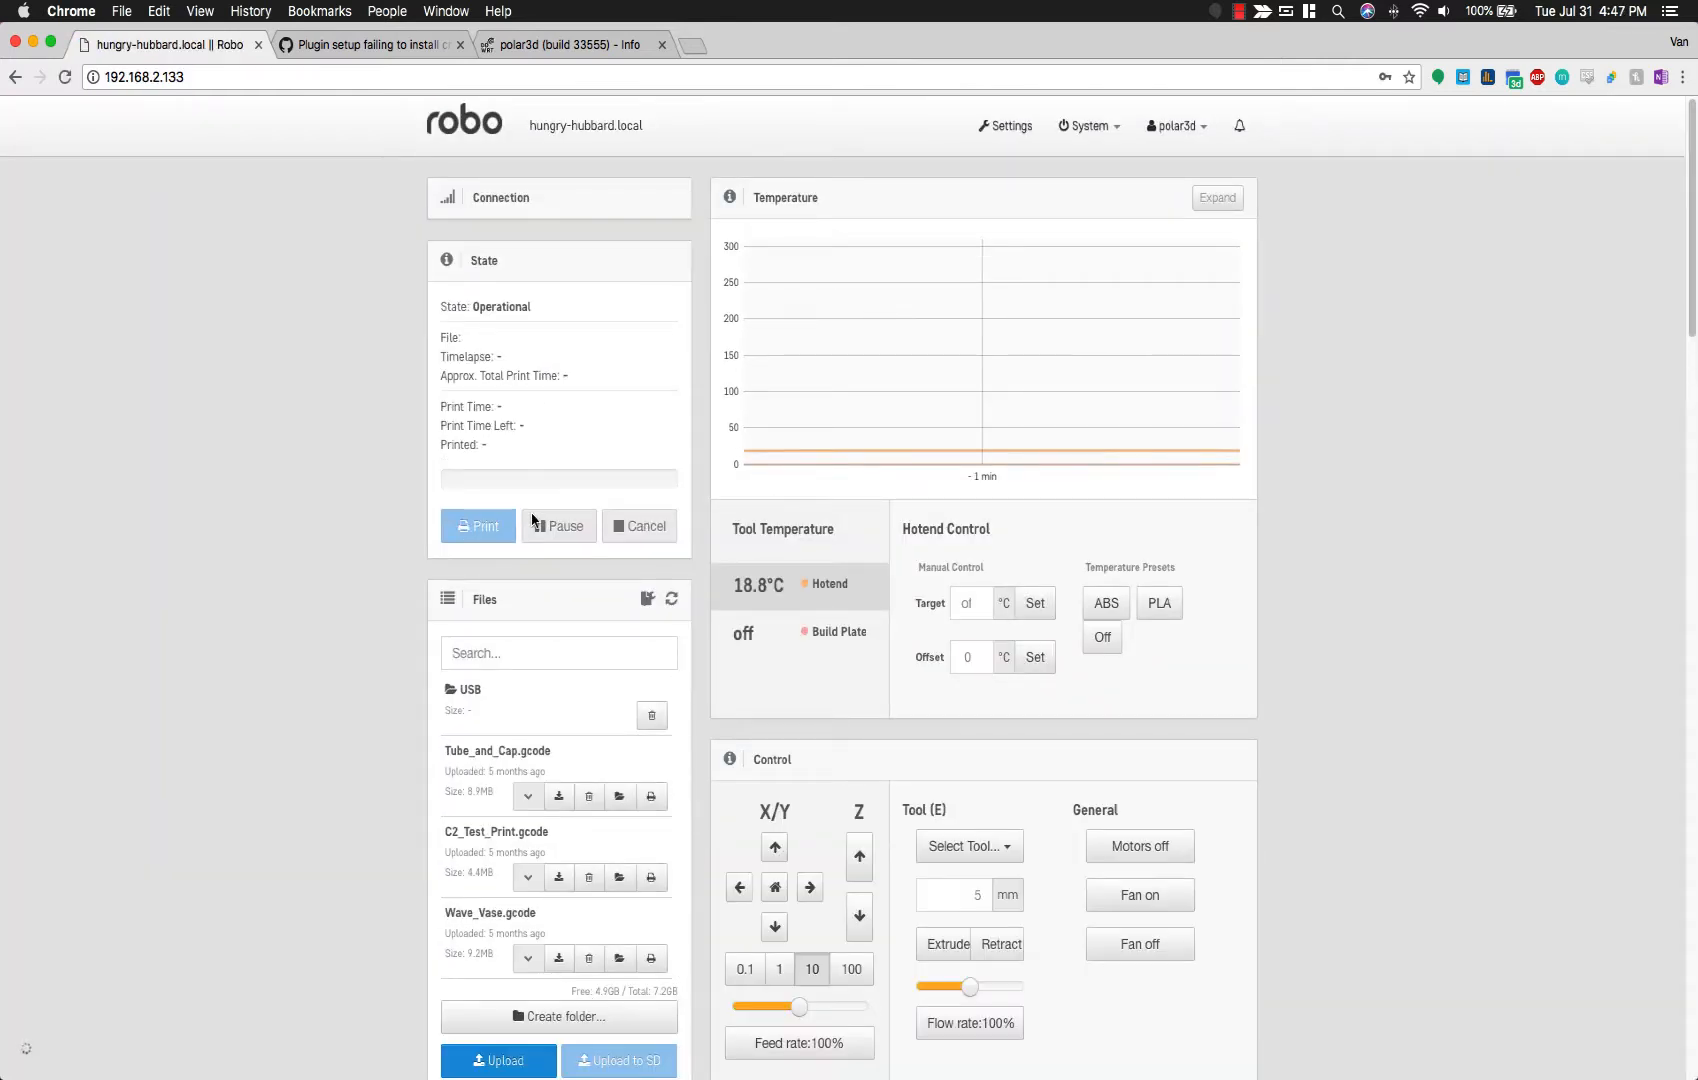
{"action": "key", "text": "super+space"}
{"action": "type", "text": "term"}
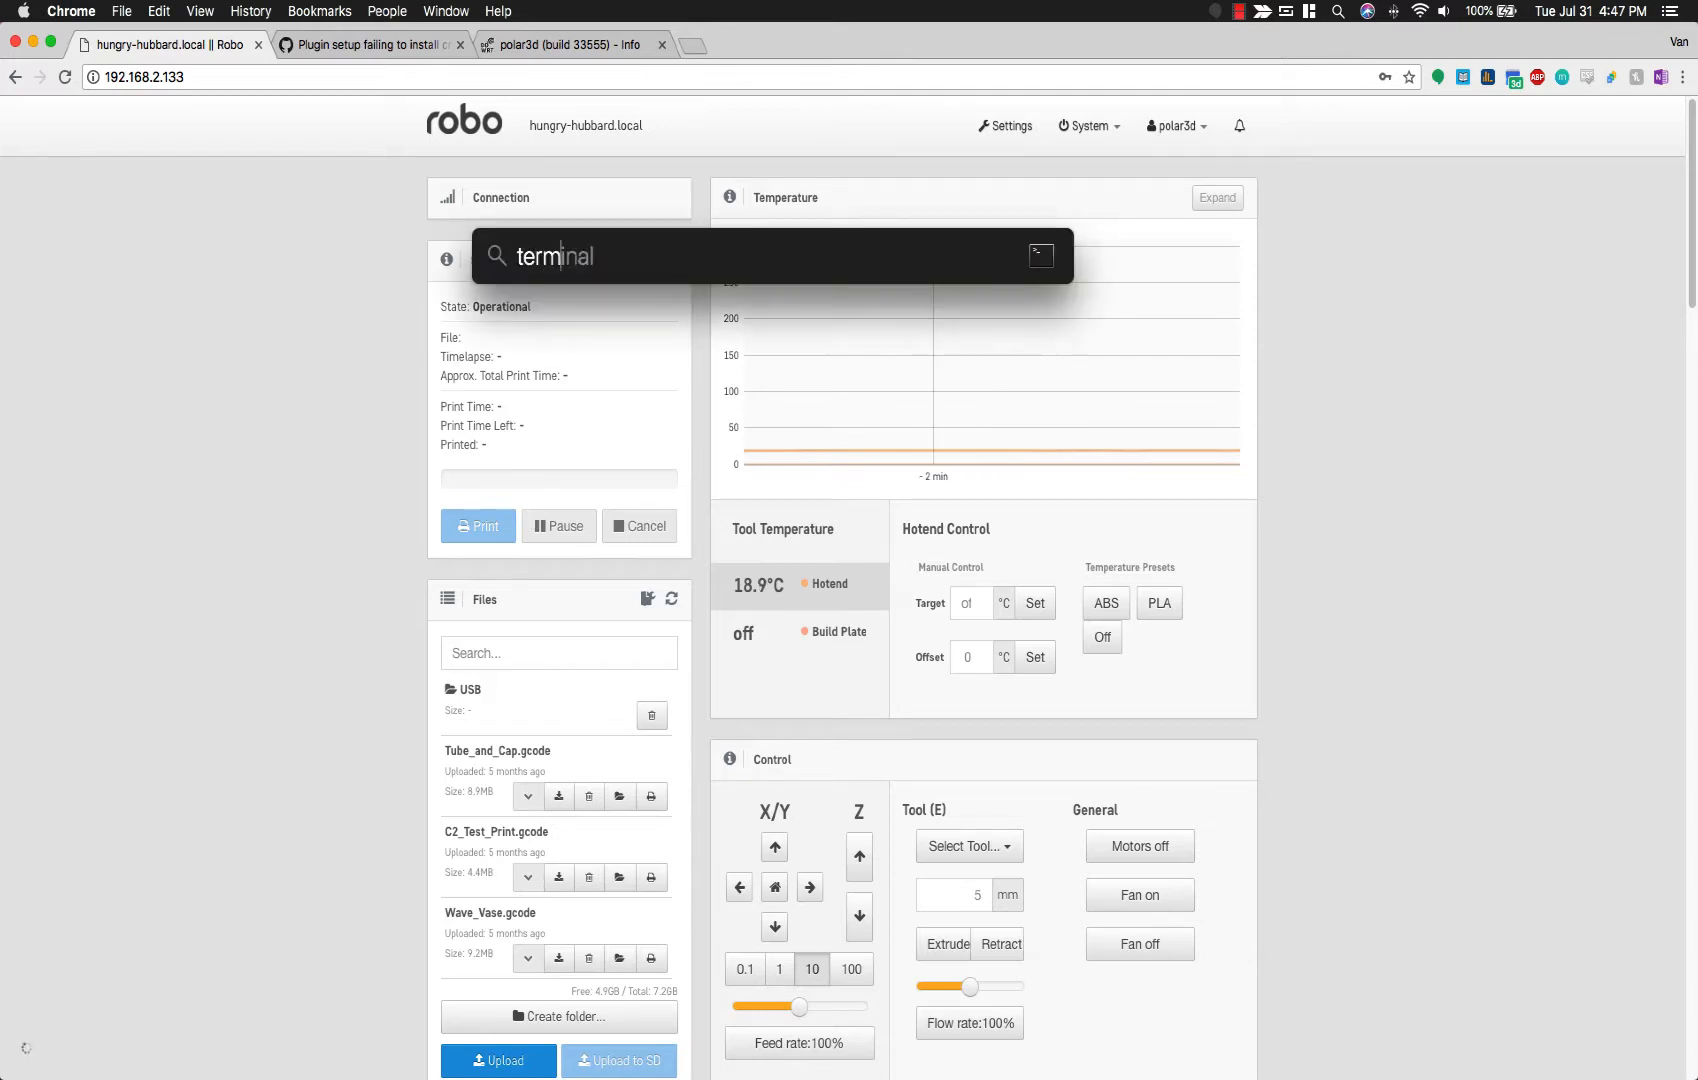
{"action": "key", "text": "Return"}
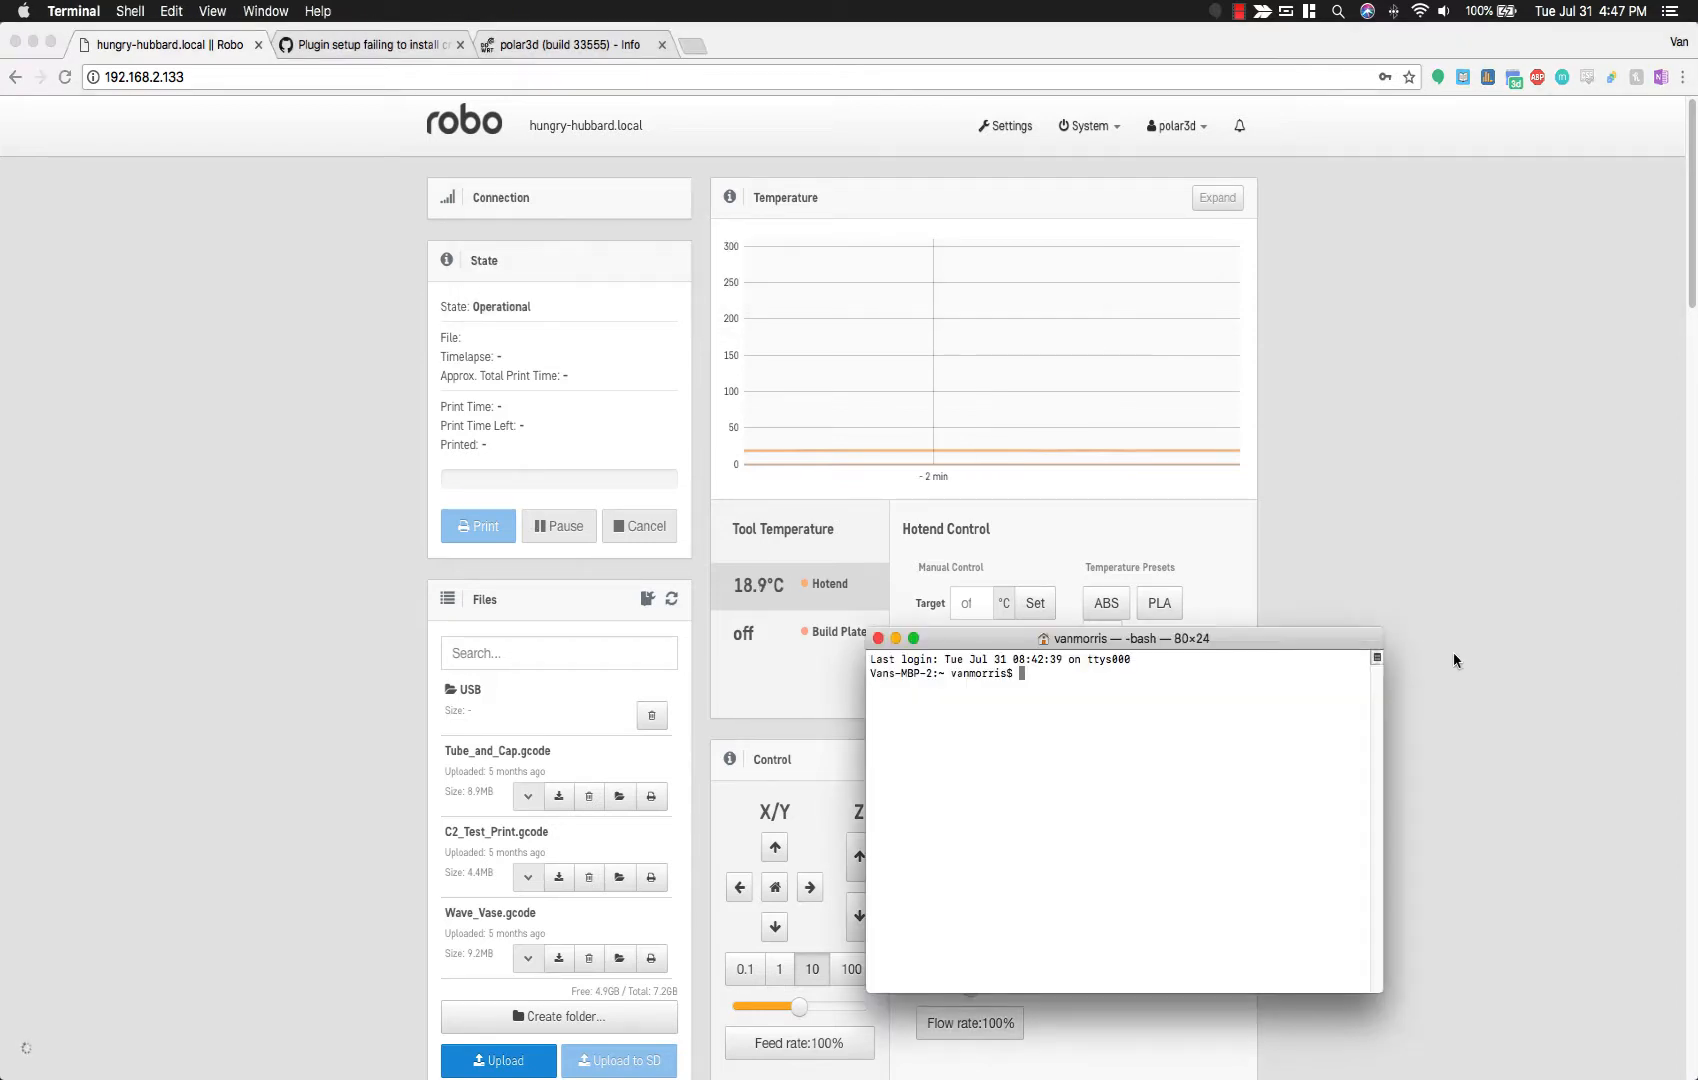
{"action": "left_click_drag", "start_coordinate": [1078, 630], "coordinate": [641, 533]}
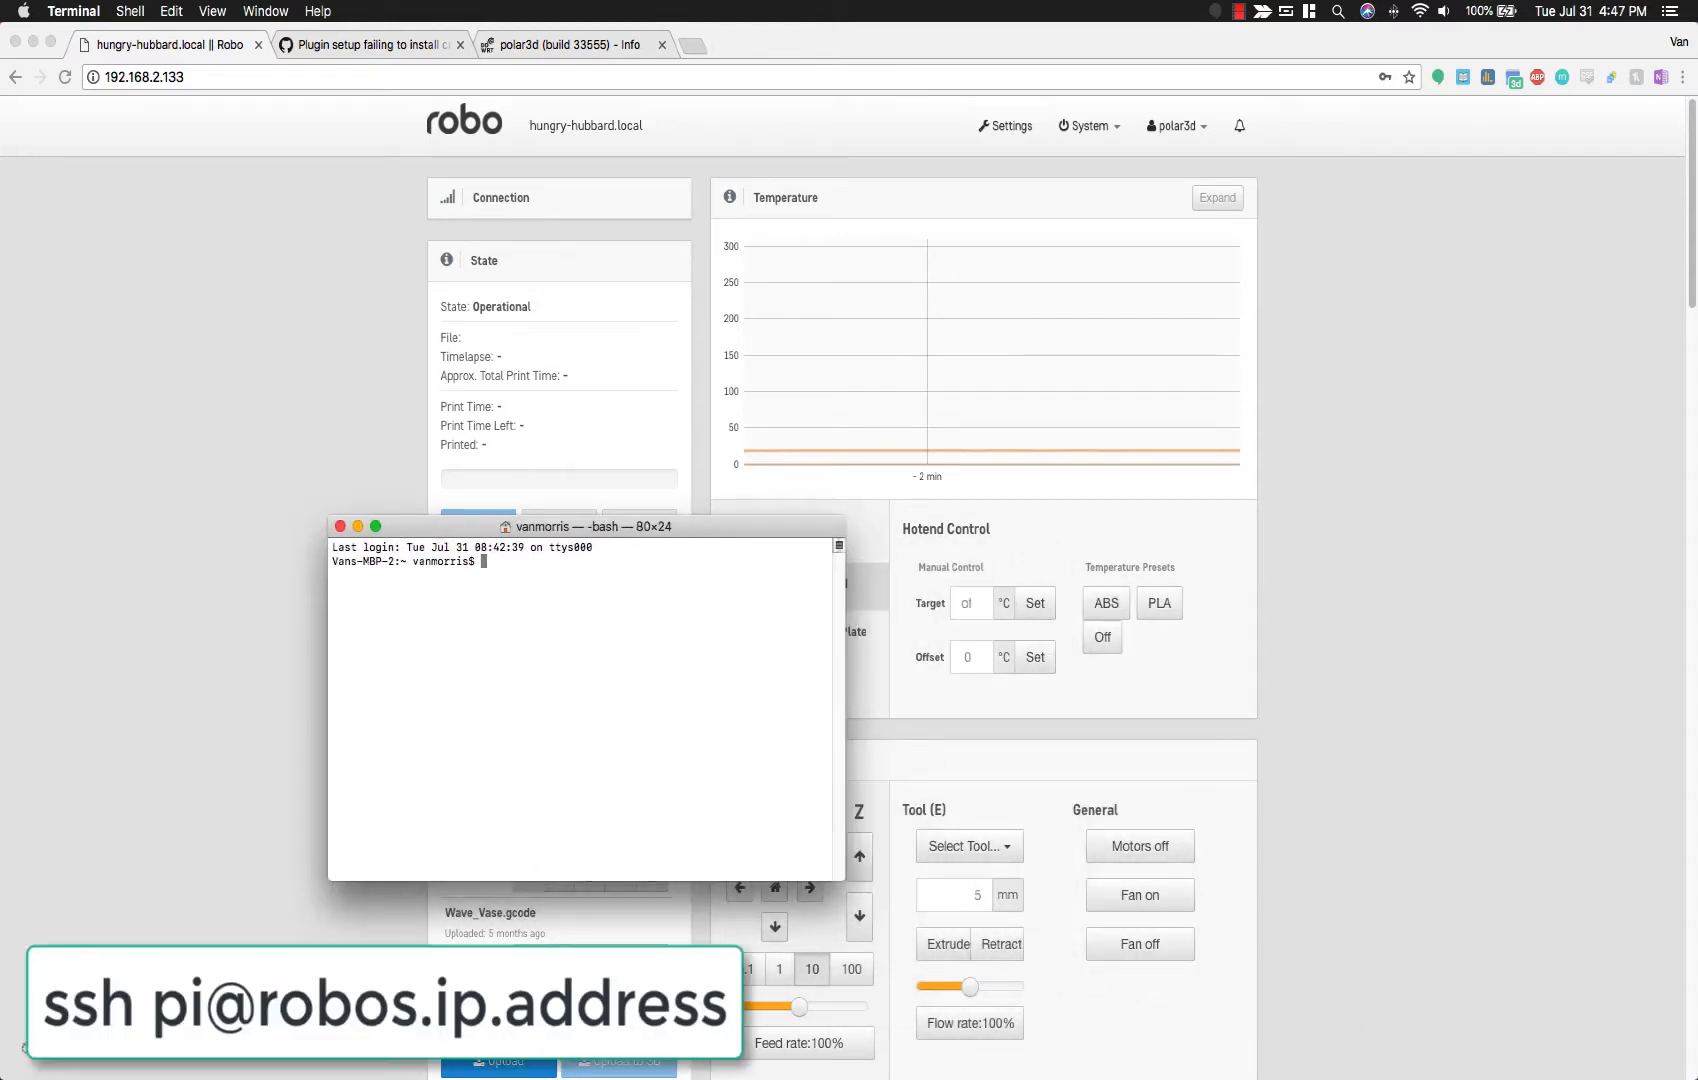
{"action": "type", "text": "ssh pi@192.168"}
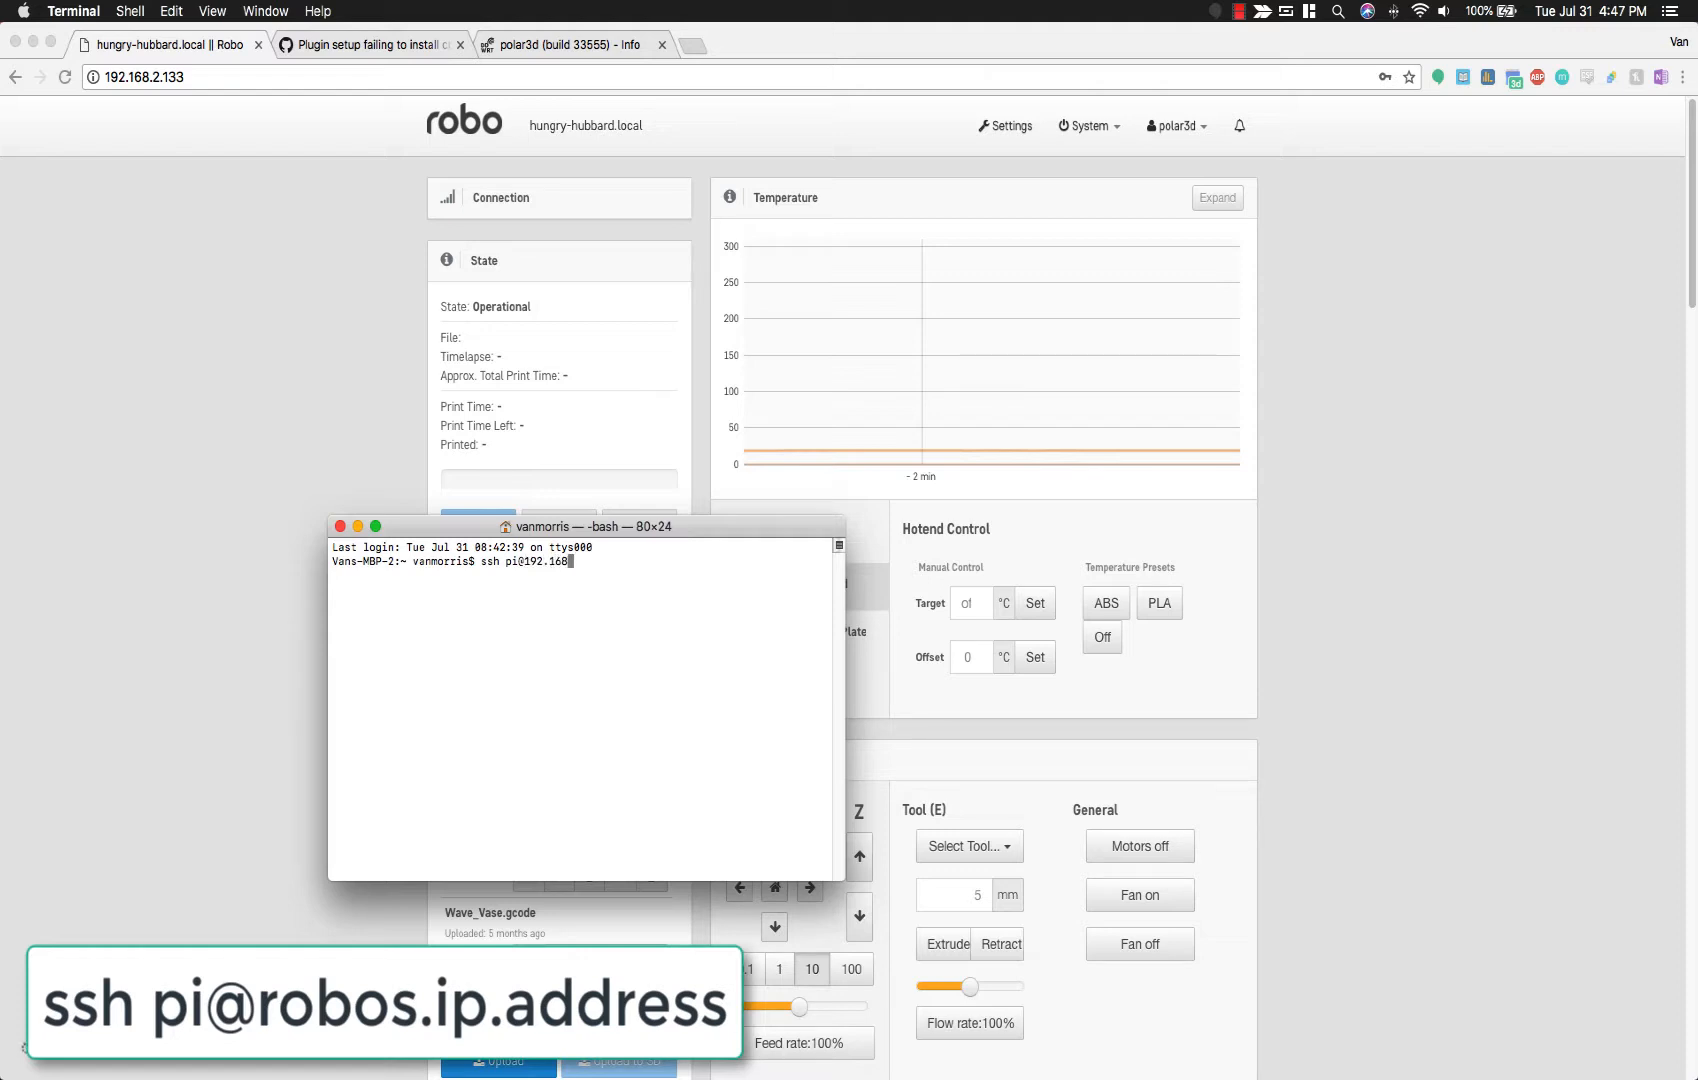
{"action": "type", "text": ".2.133"}
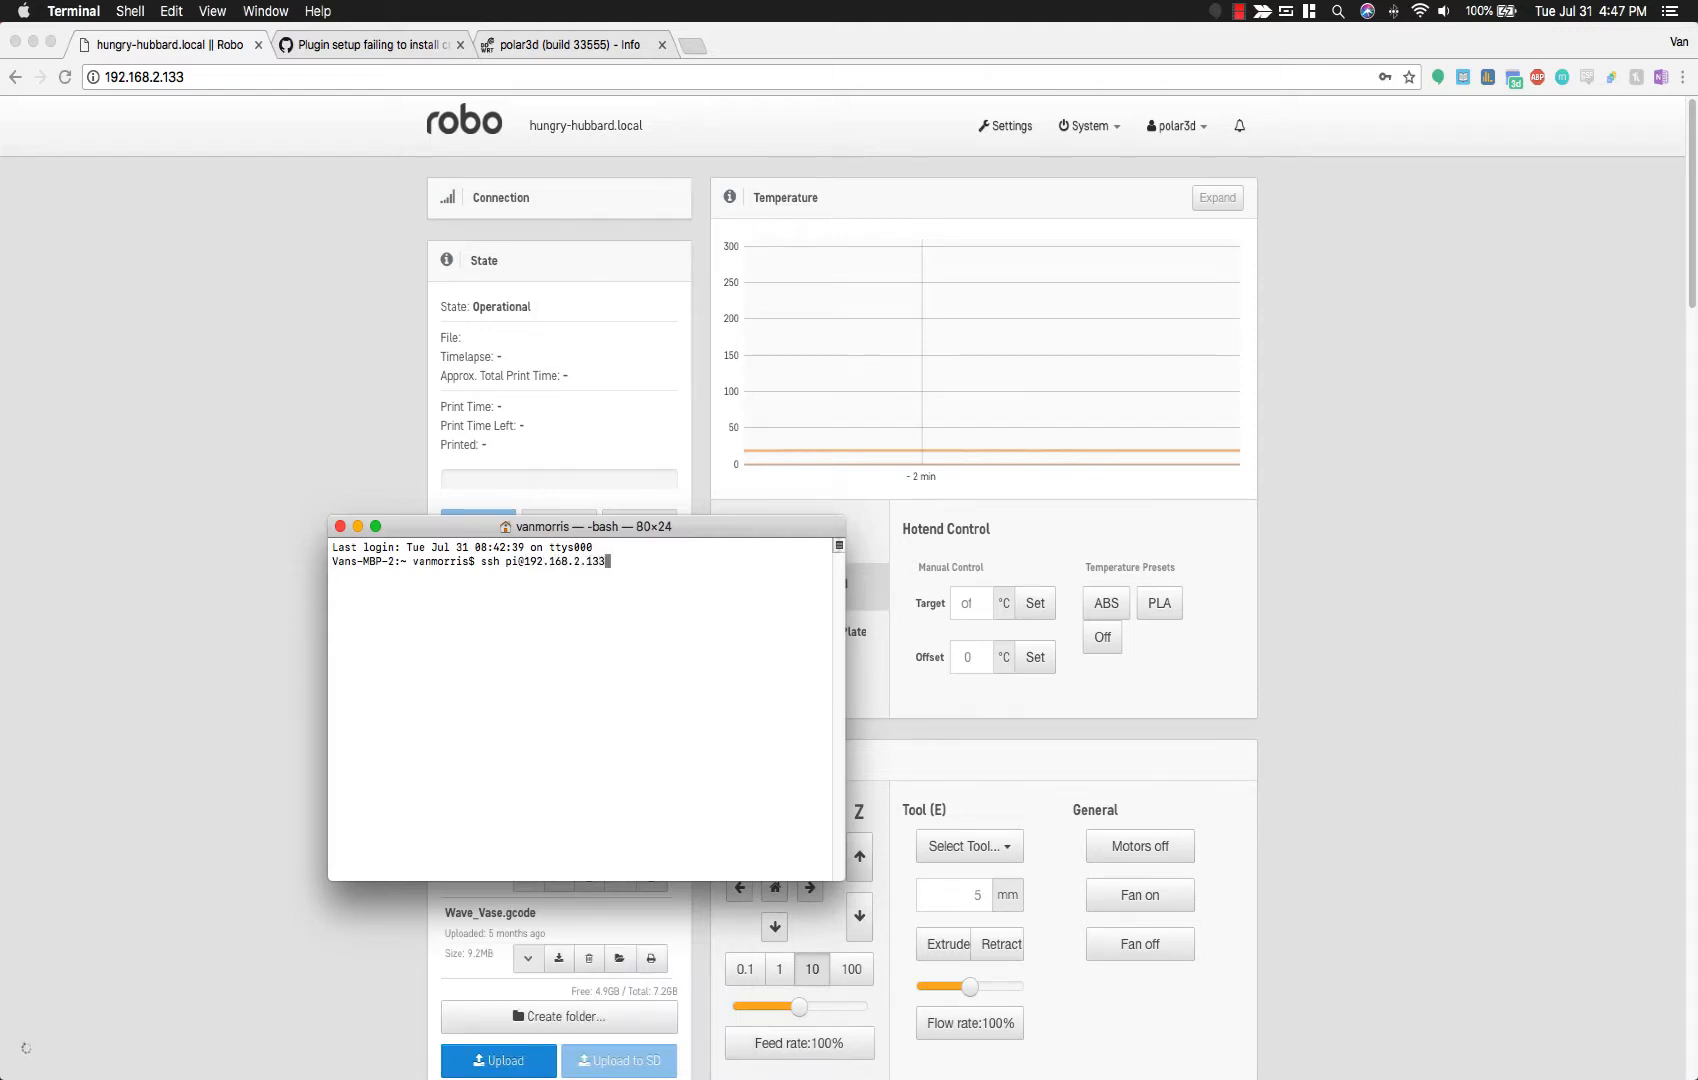
{"action": "key", "text": "Return"}
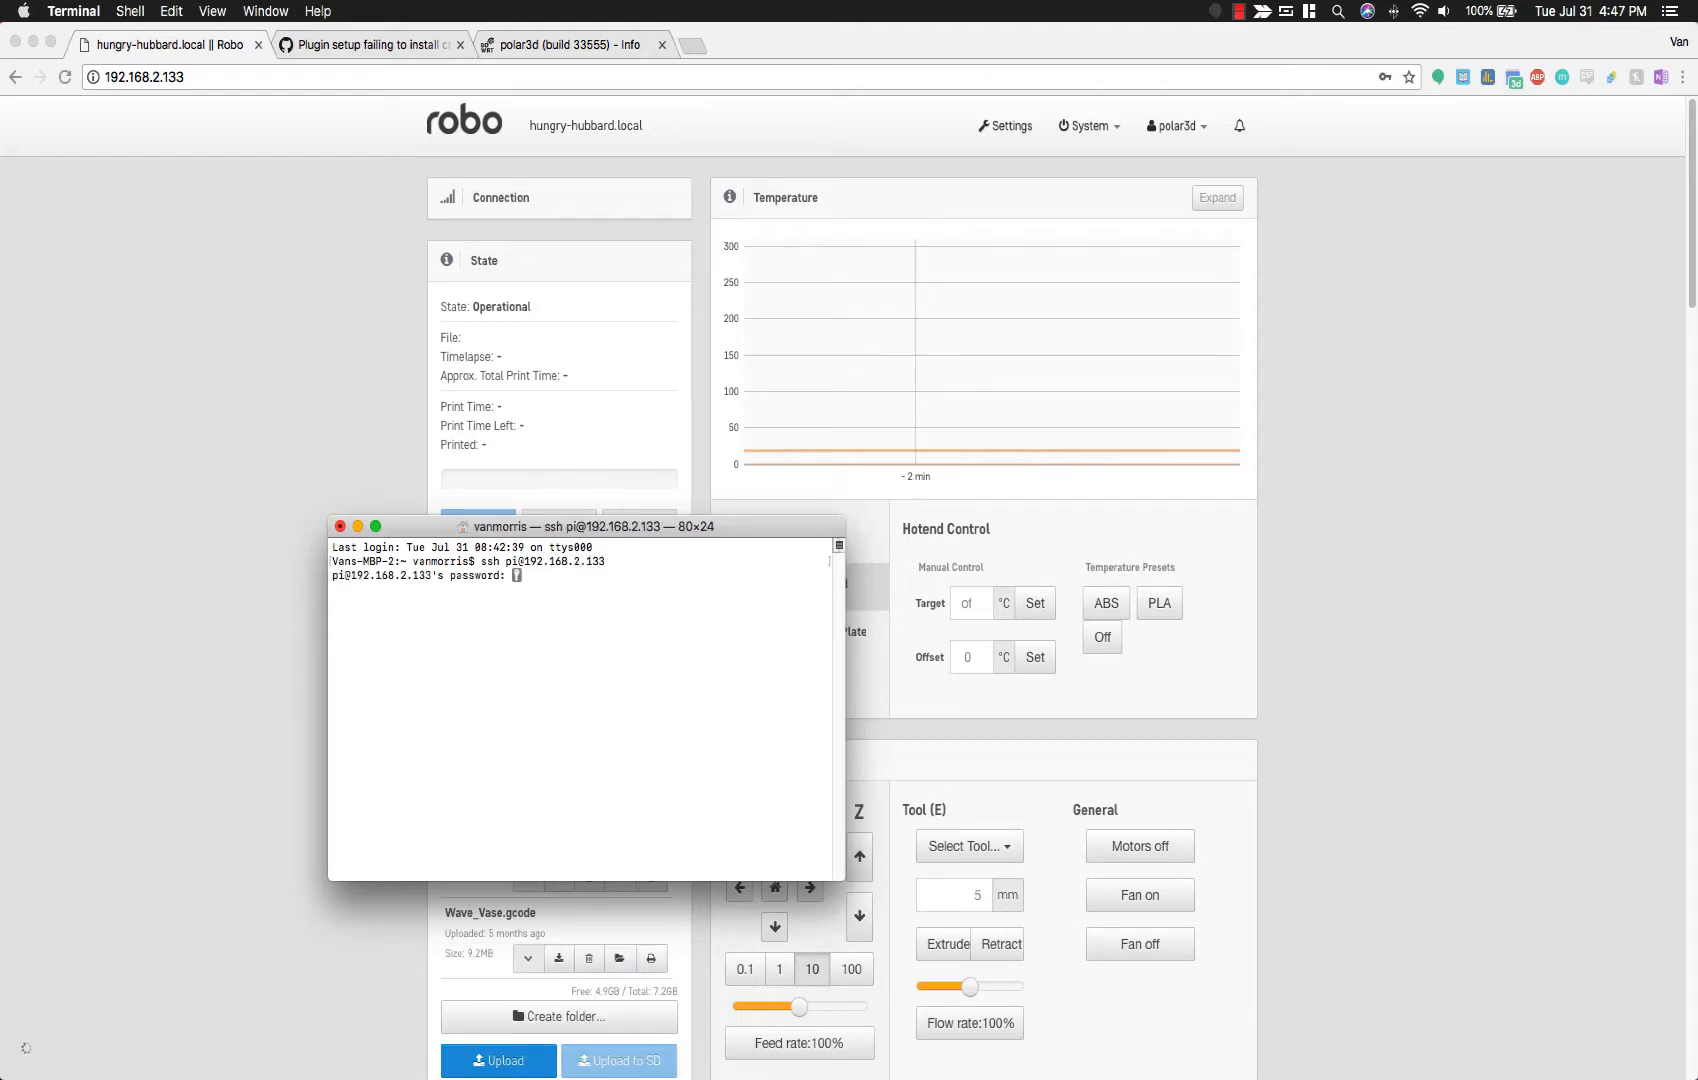
{"action": "key", "text": "Return"}
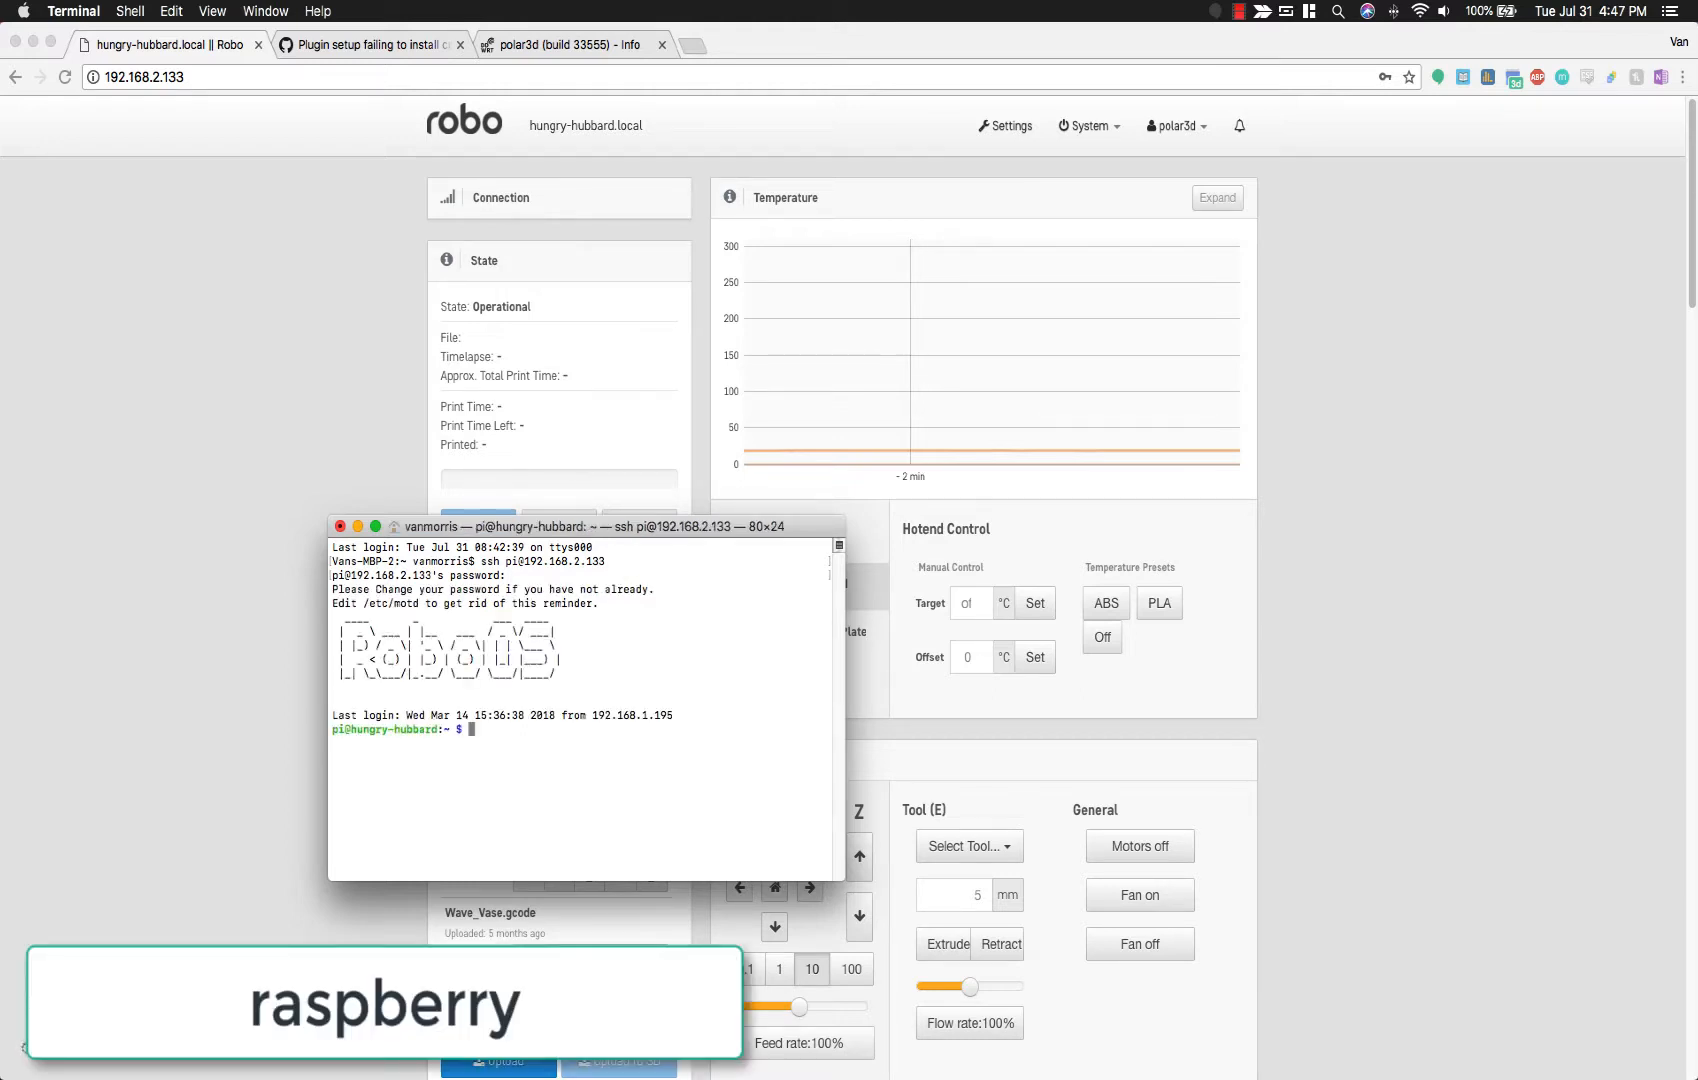
{"action": "left_click", "coordinate": [45, 265]}
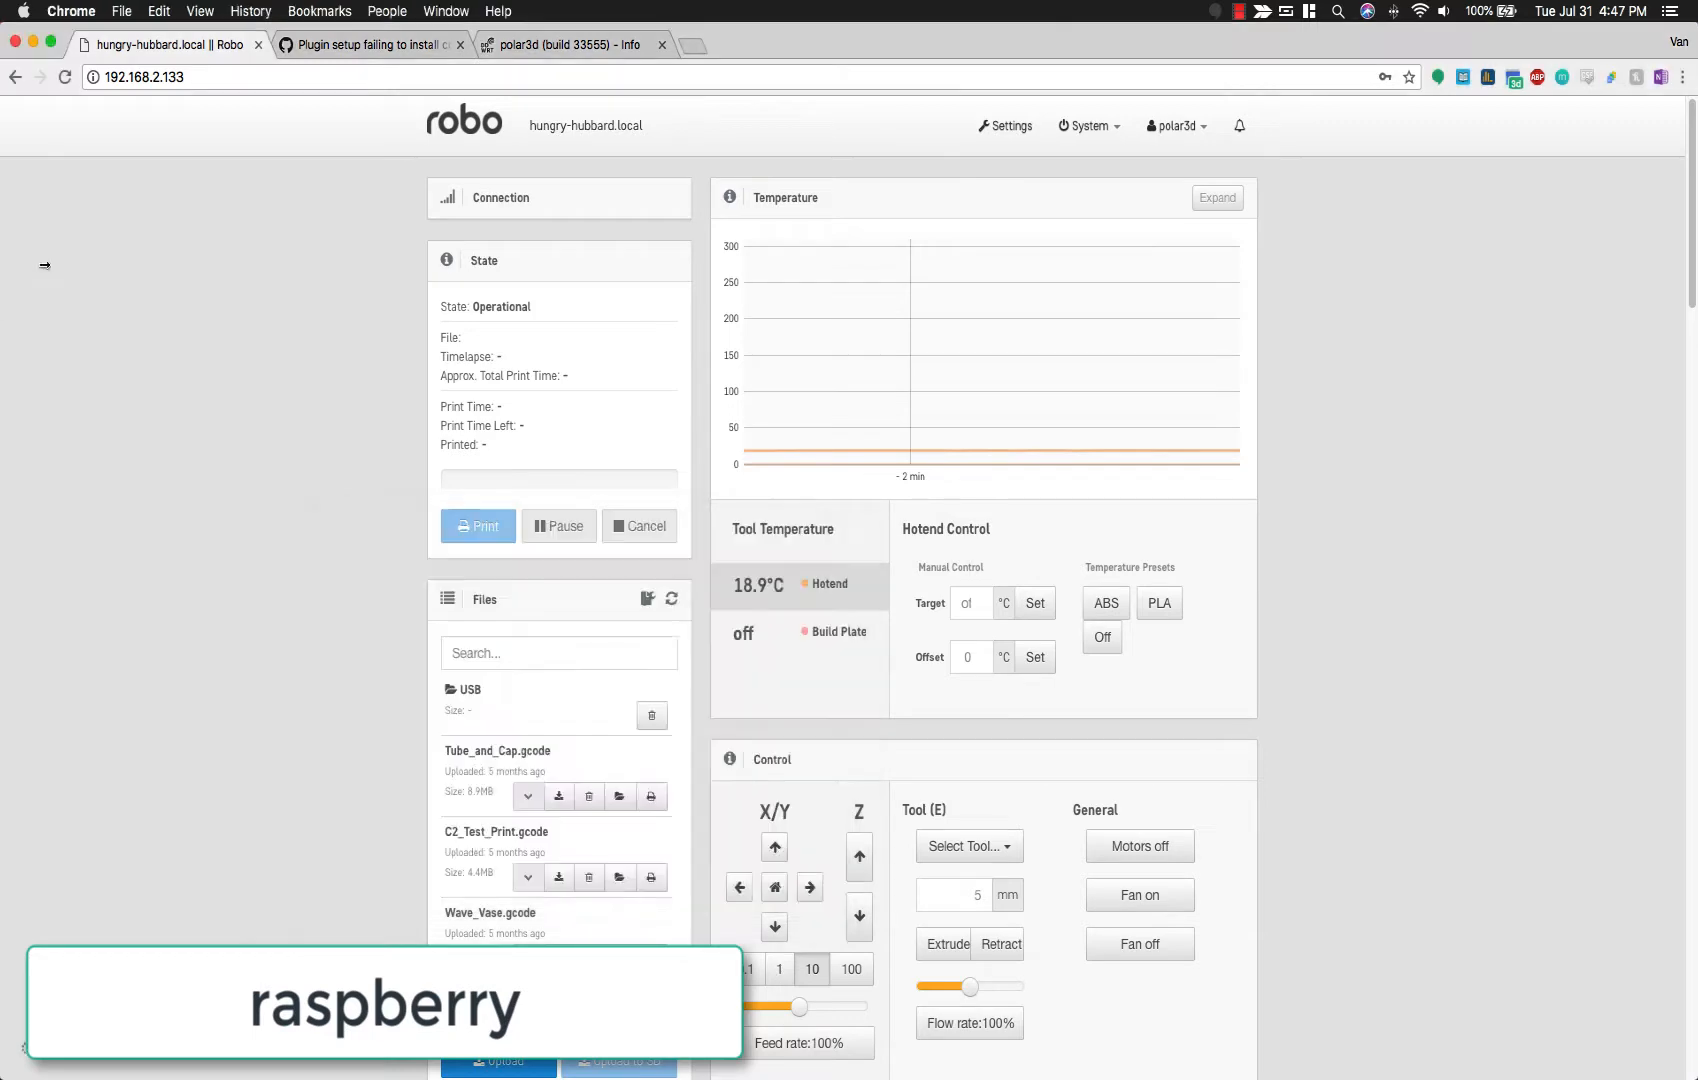
Step: Run 'source ~/oprint/bin/activate' from the GitHub issue in the SSH session
{"action": "left_click_drag", "start_coordinate": [45, 265], "coordinate": [616, 310]}
{"action": "left_click_drag", "start_coordinate": [519, 524], "coordinate": [267, 510]}
{"action": "left_click", "coordinate": [977, 48]}
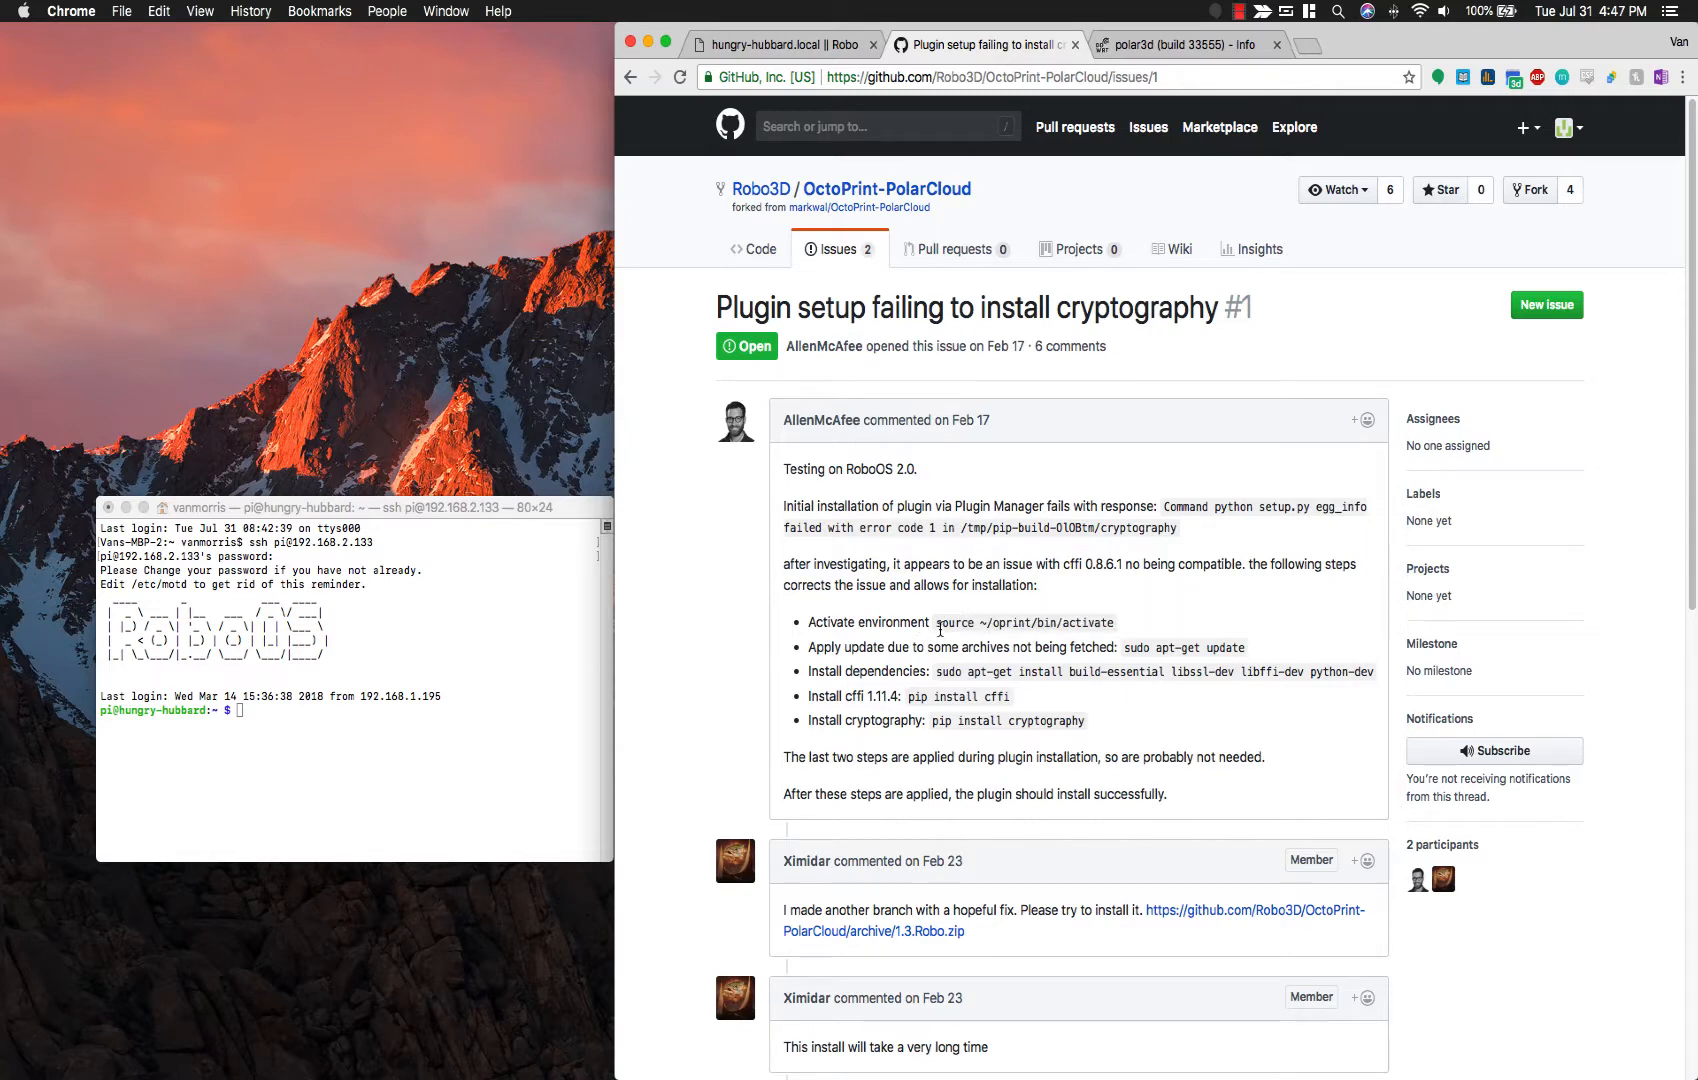
{"action": "left_click_drag", "start_coordinate": [935, 624], "coordinate": [1114, 625]}
{"action": "key", "text": "super+c"}
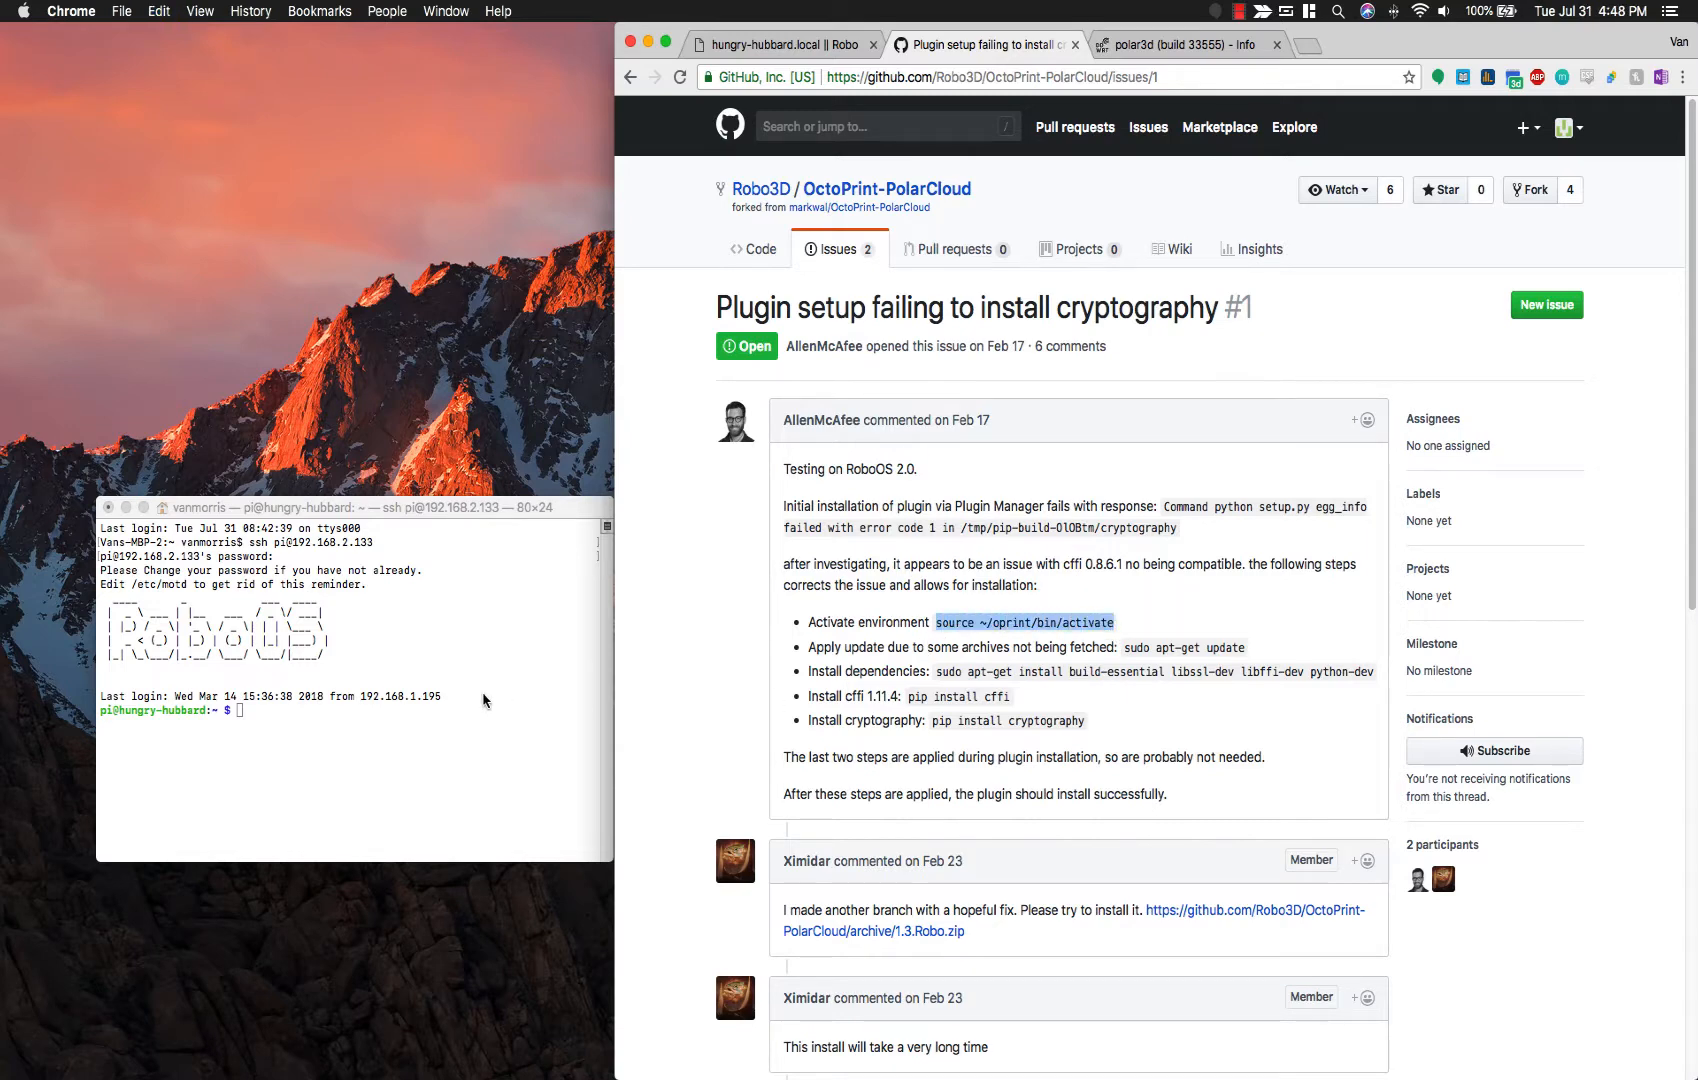
{"action": "left_click", "coordinate": [484, 700]}
{"action": "key", "text": "super+v"}
{"action": "key", "text": "Return"}
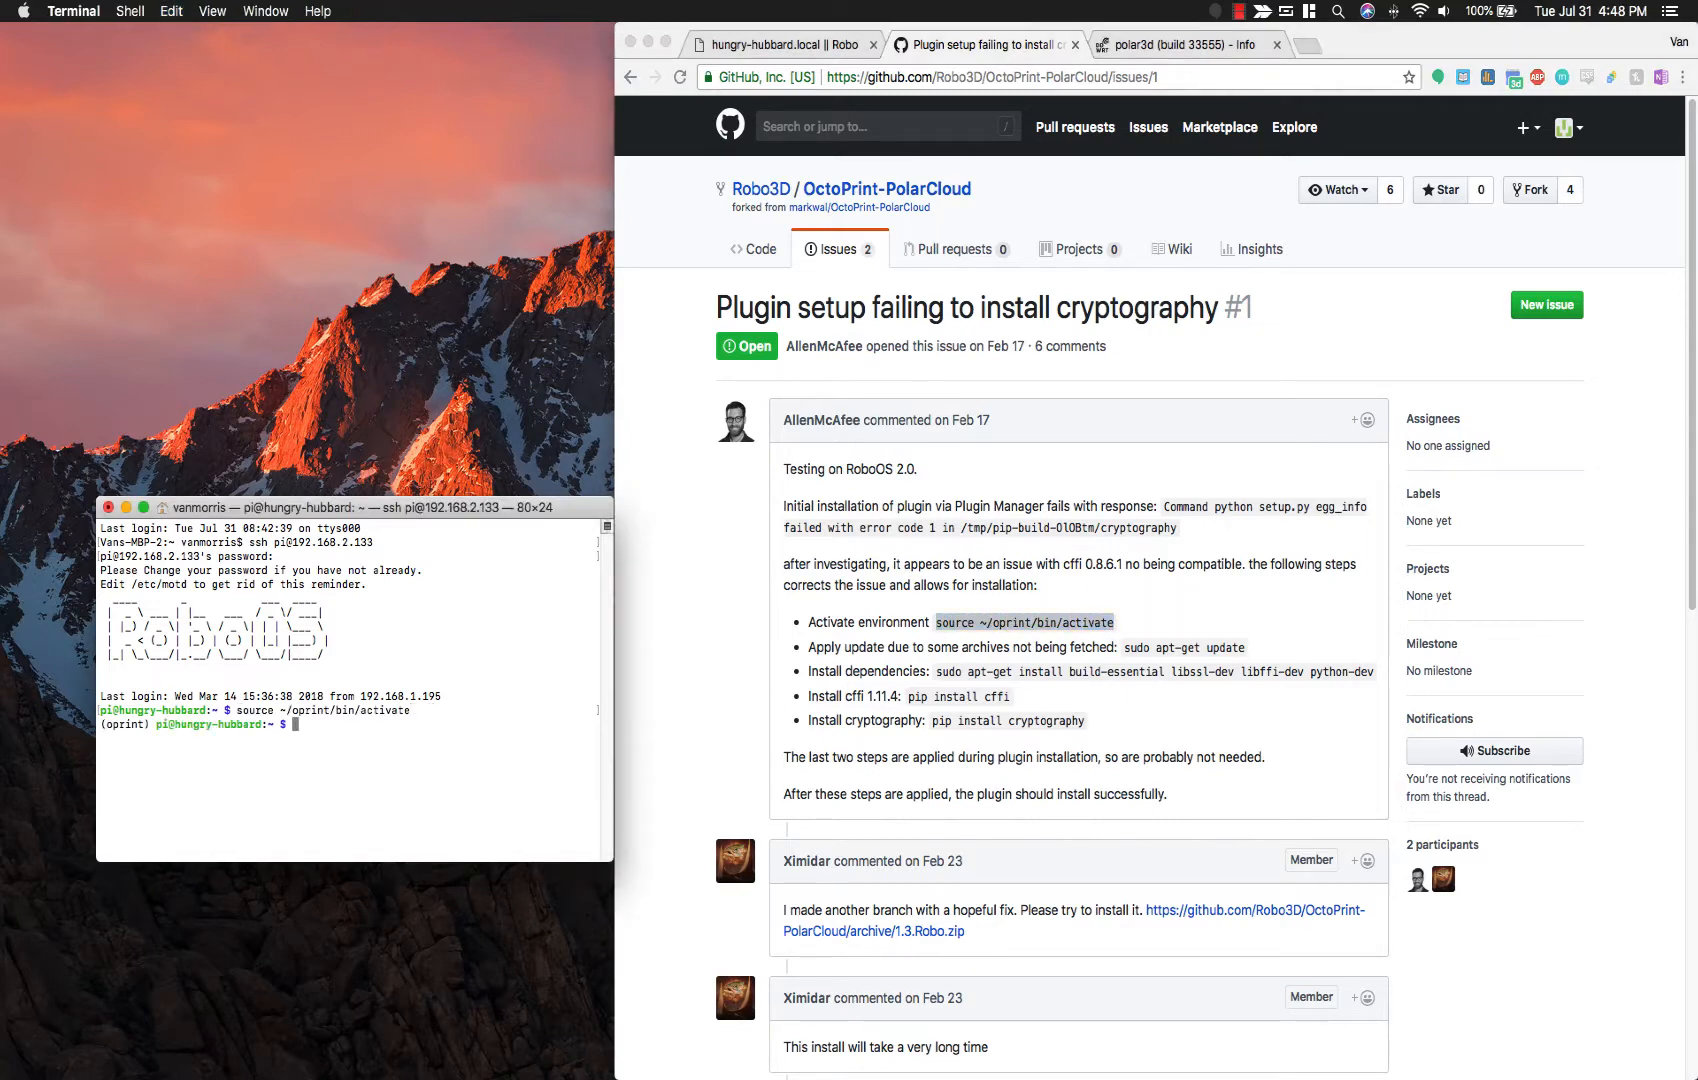
Step: Run 'sudo apt-get update' copied from the issue to refresh package lists
{"action": "left_click", "coordinate": [1118, 646]}
{"action": "left_click_drag", "start_coordinate": [1124, 652], "coordinate": [1295, 656]}
{"action": "key", "text": "super+c"}
{"action": "left_click", "coordinate": [510, 740]}
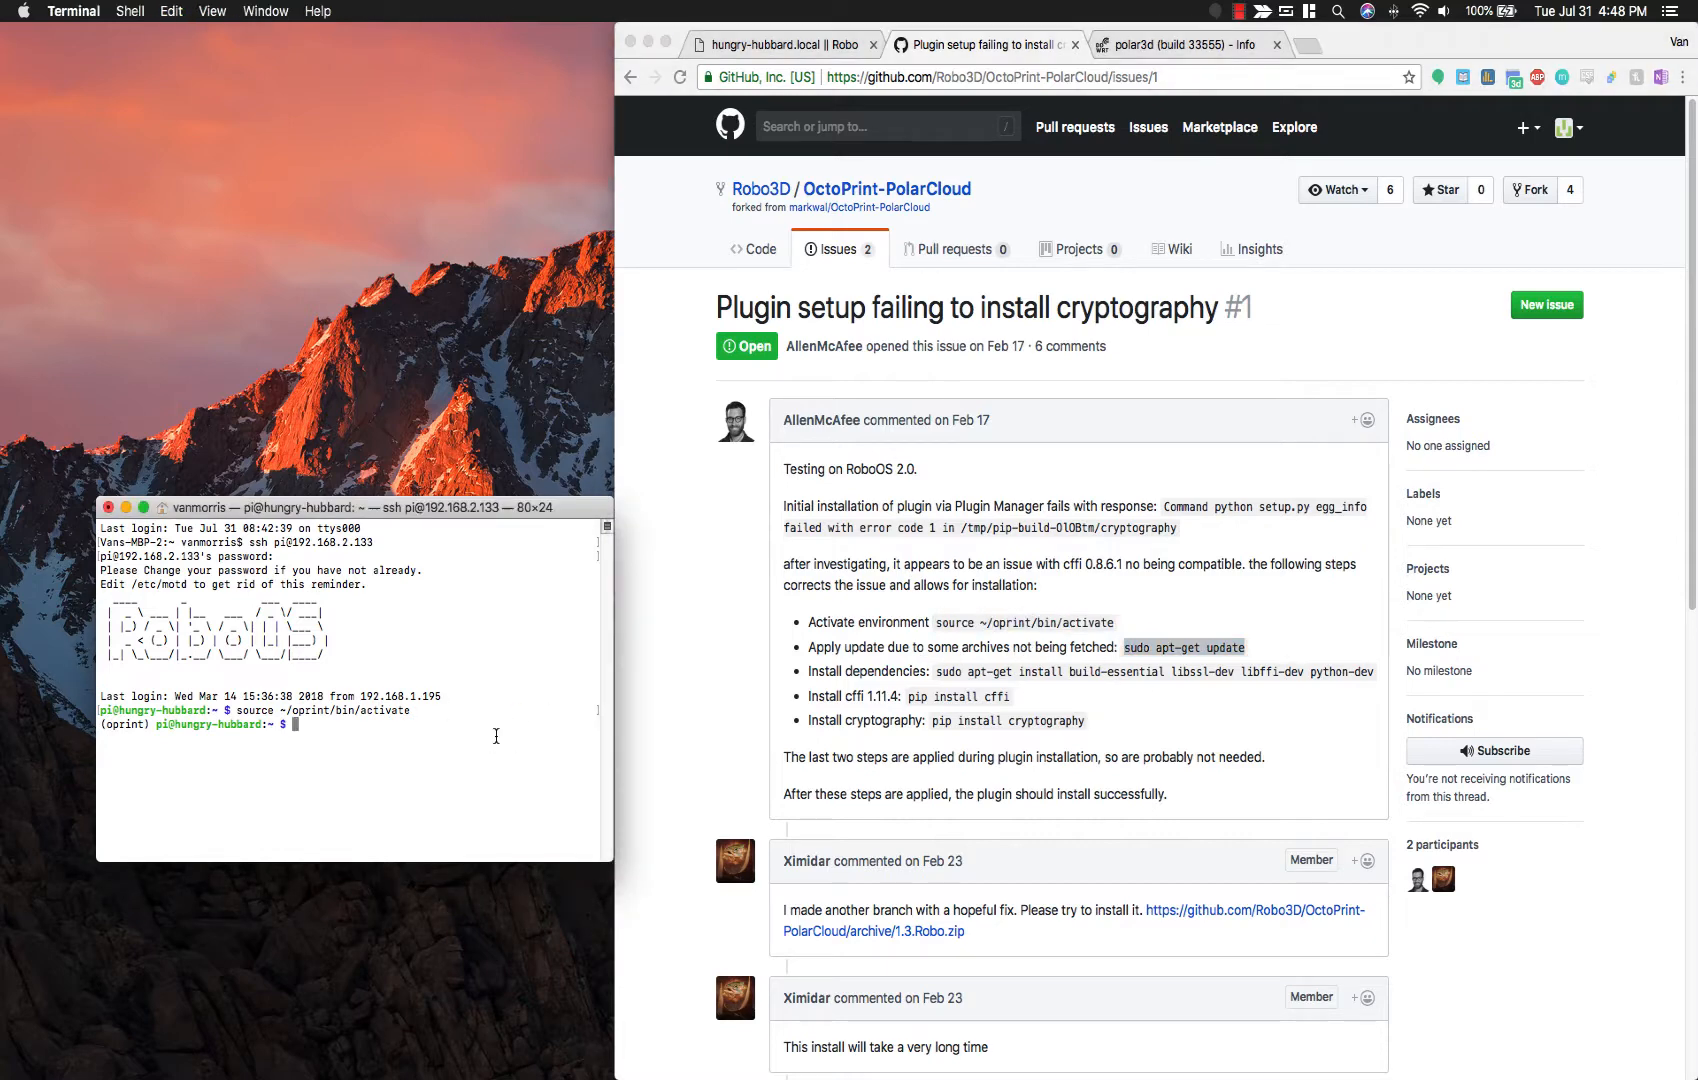
{"action": "key", "text": "super+v"}
{"action": "key", "text": "Return"}
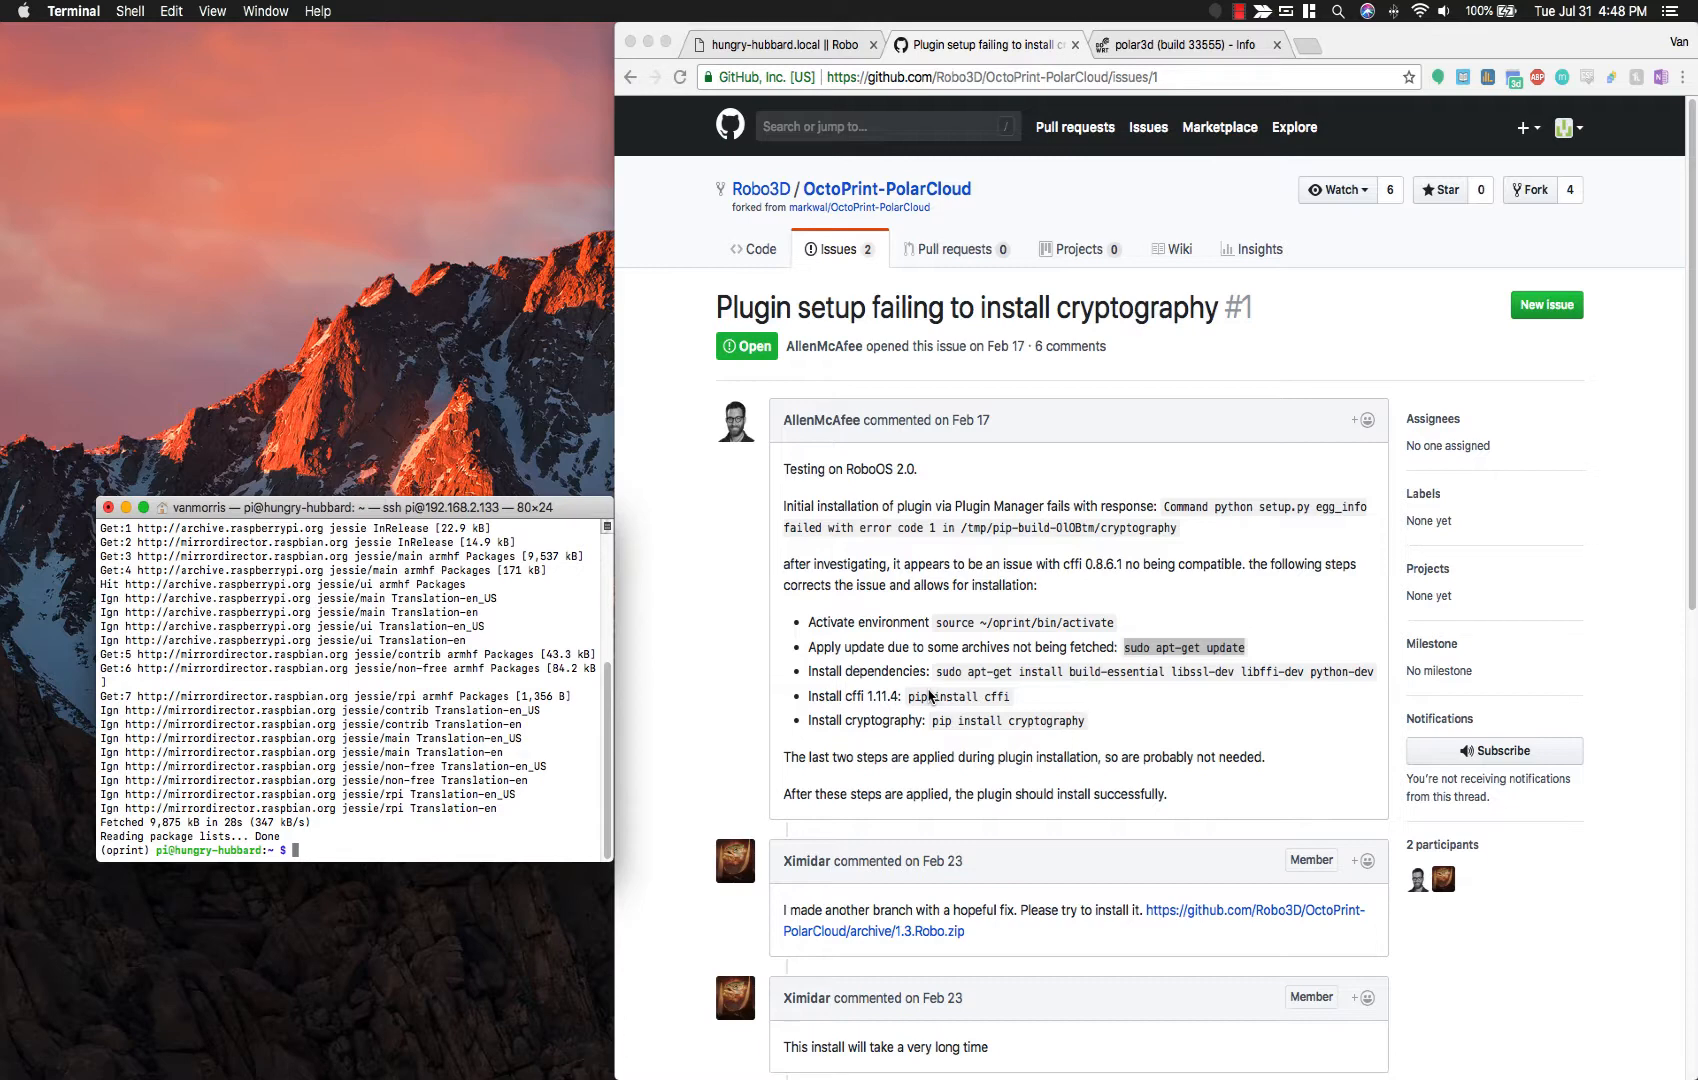
Step: Install build-essential, libssl-dev, libffi-dev and python-dev with apt-get, then close the SSH session
{"action": "left_click", "coordinate": [932, 697]}
{"action": "left_click_drag", "start_coordinate": [936, 668], "coordinate": [1374, 685]}
{"action": "key", "text": "super+c"}
{"action": "left_click", "coordinate": [416, 797]}
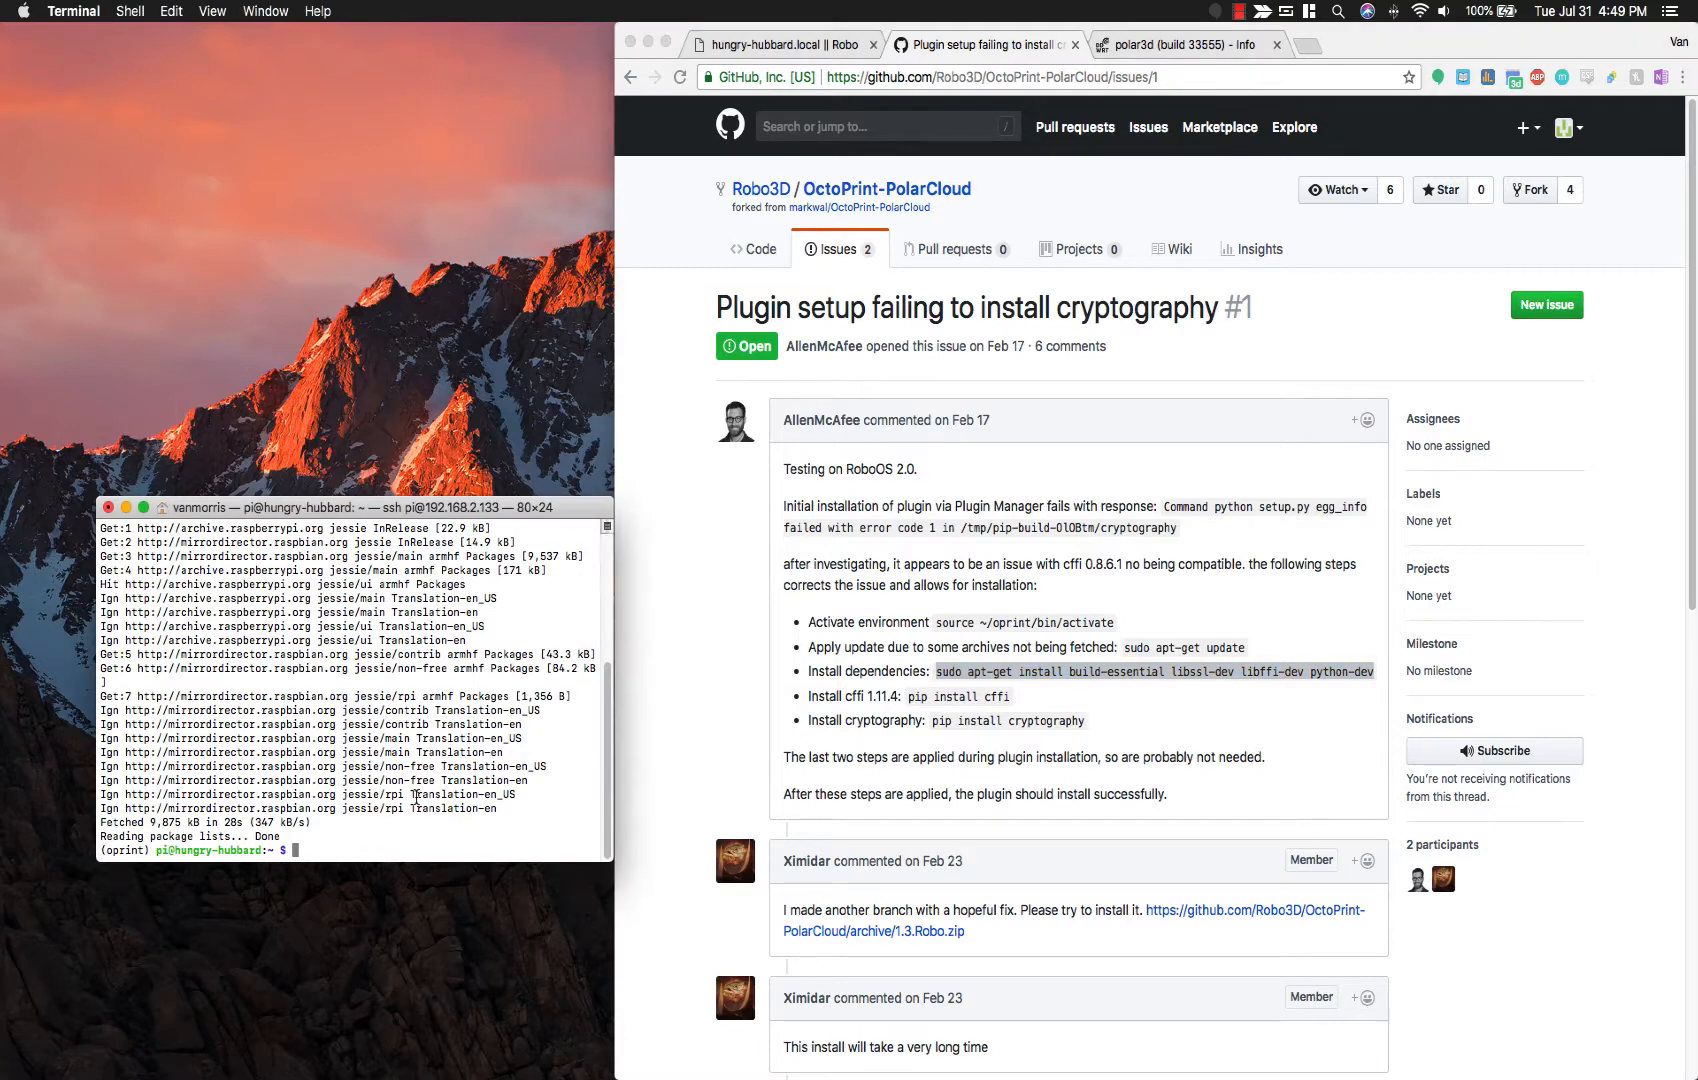
{"action": "key", "text": "super+v"}
{"action": "key", "text": "Return"}
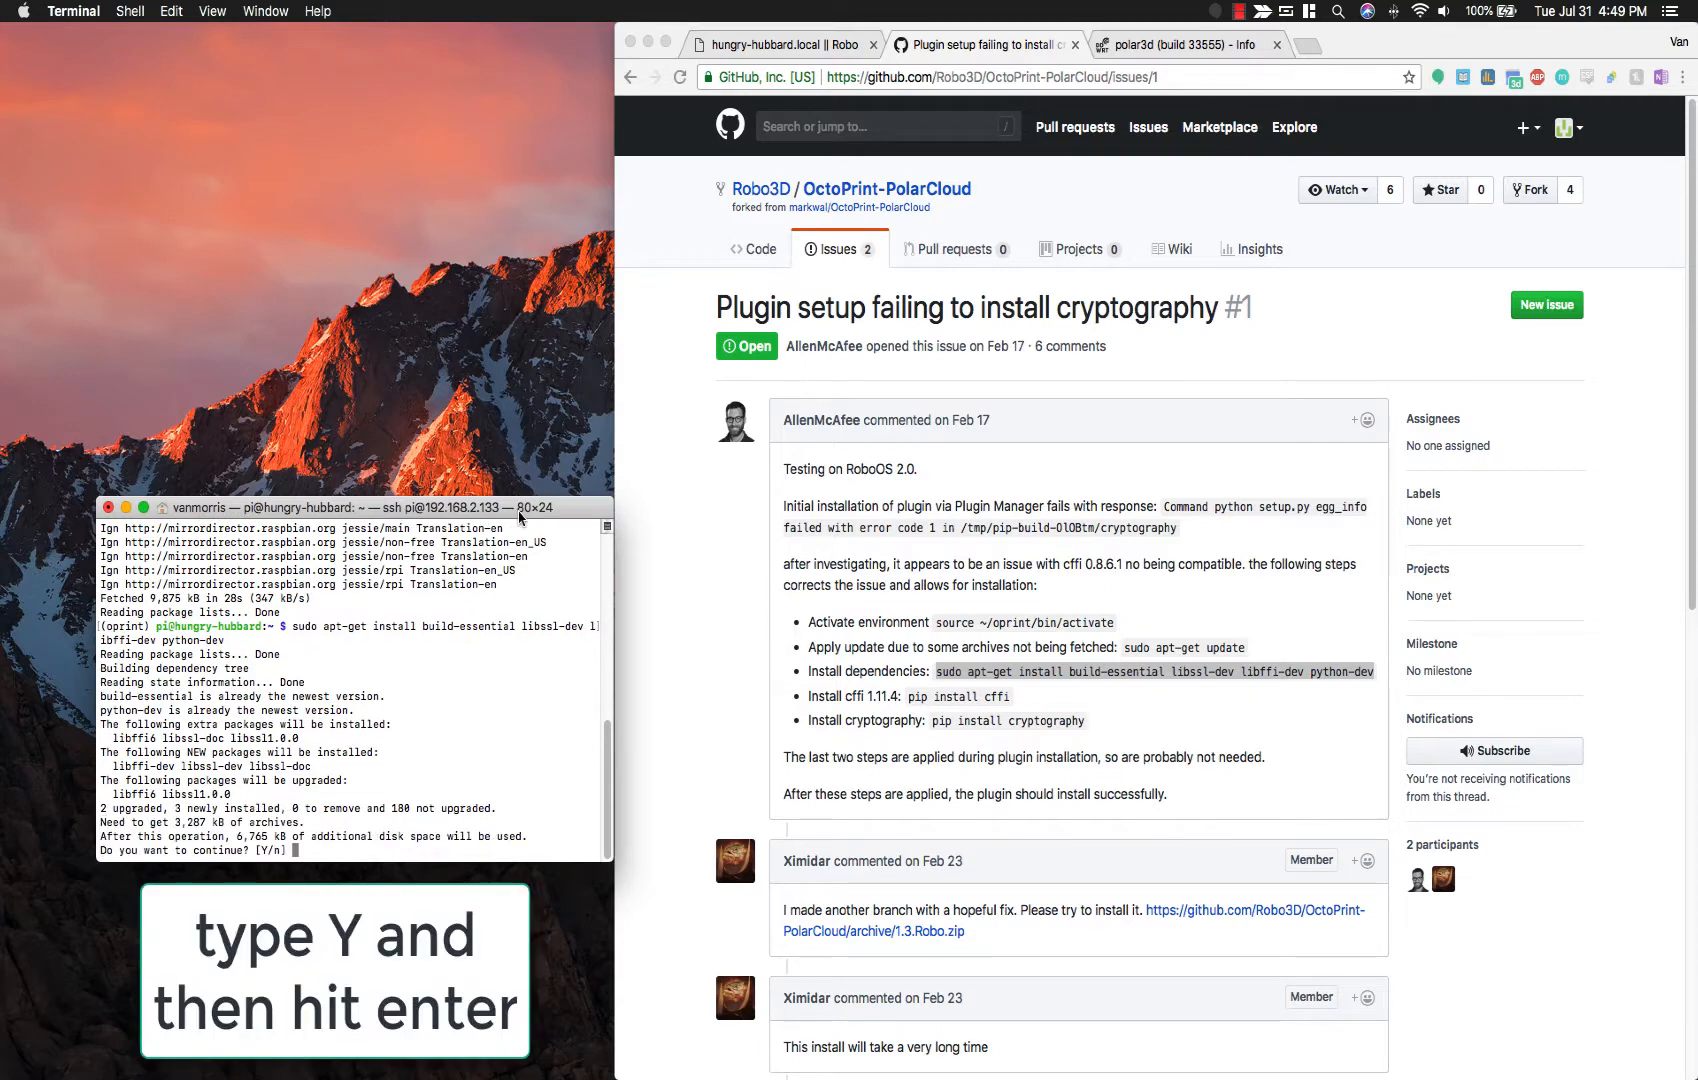
{"action": "type", "text": "Y"}
{"action": "key", "text": "Return"}
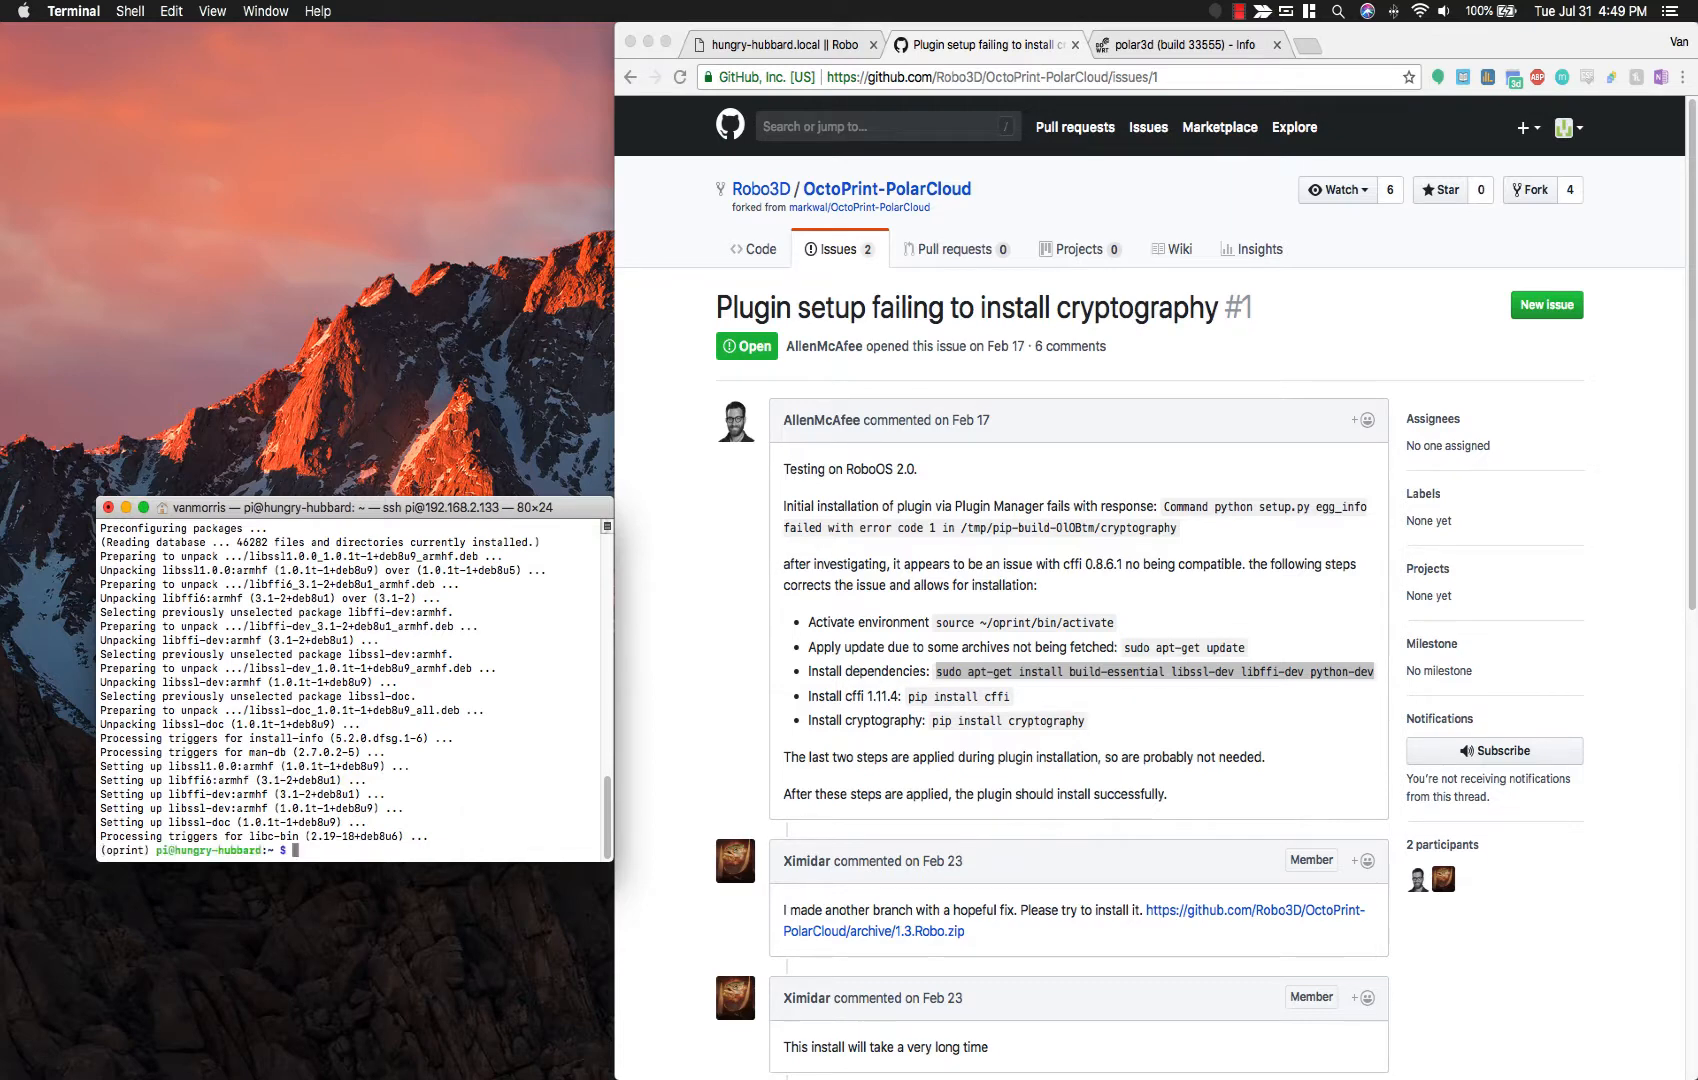
{"action": "key", "text": "super+q"}
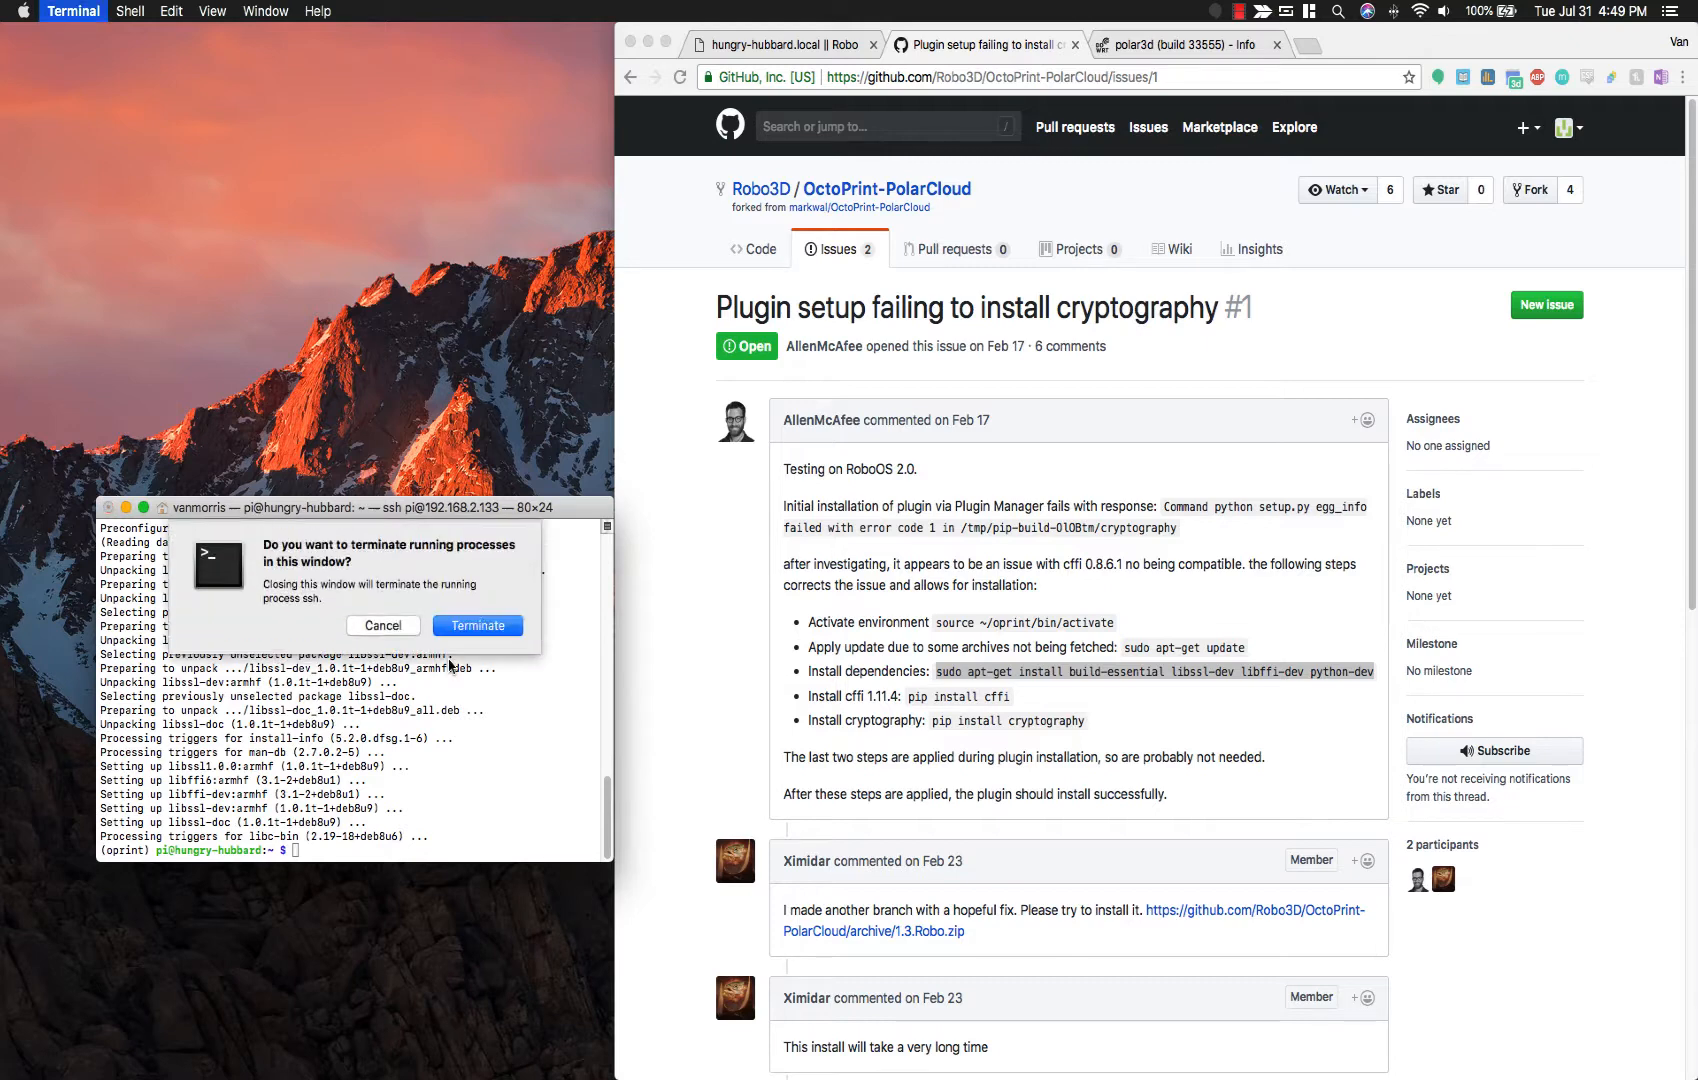
{"action": "left_click", "coordinate": [476, 626]}
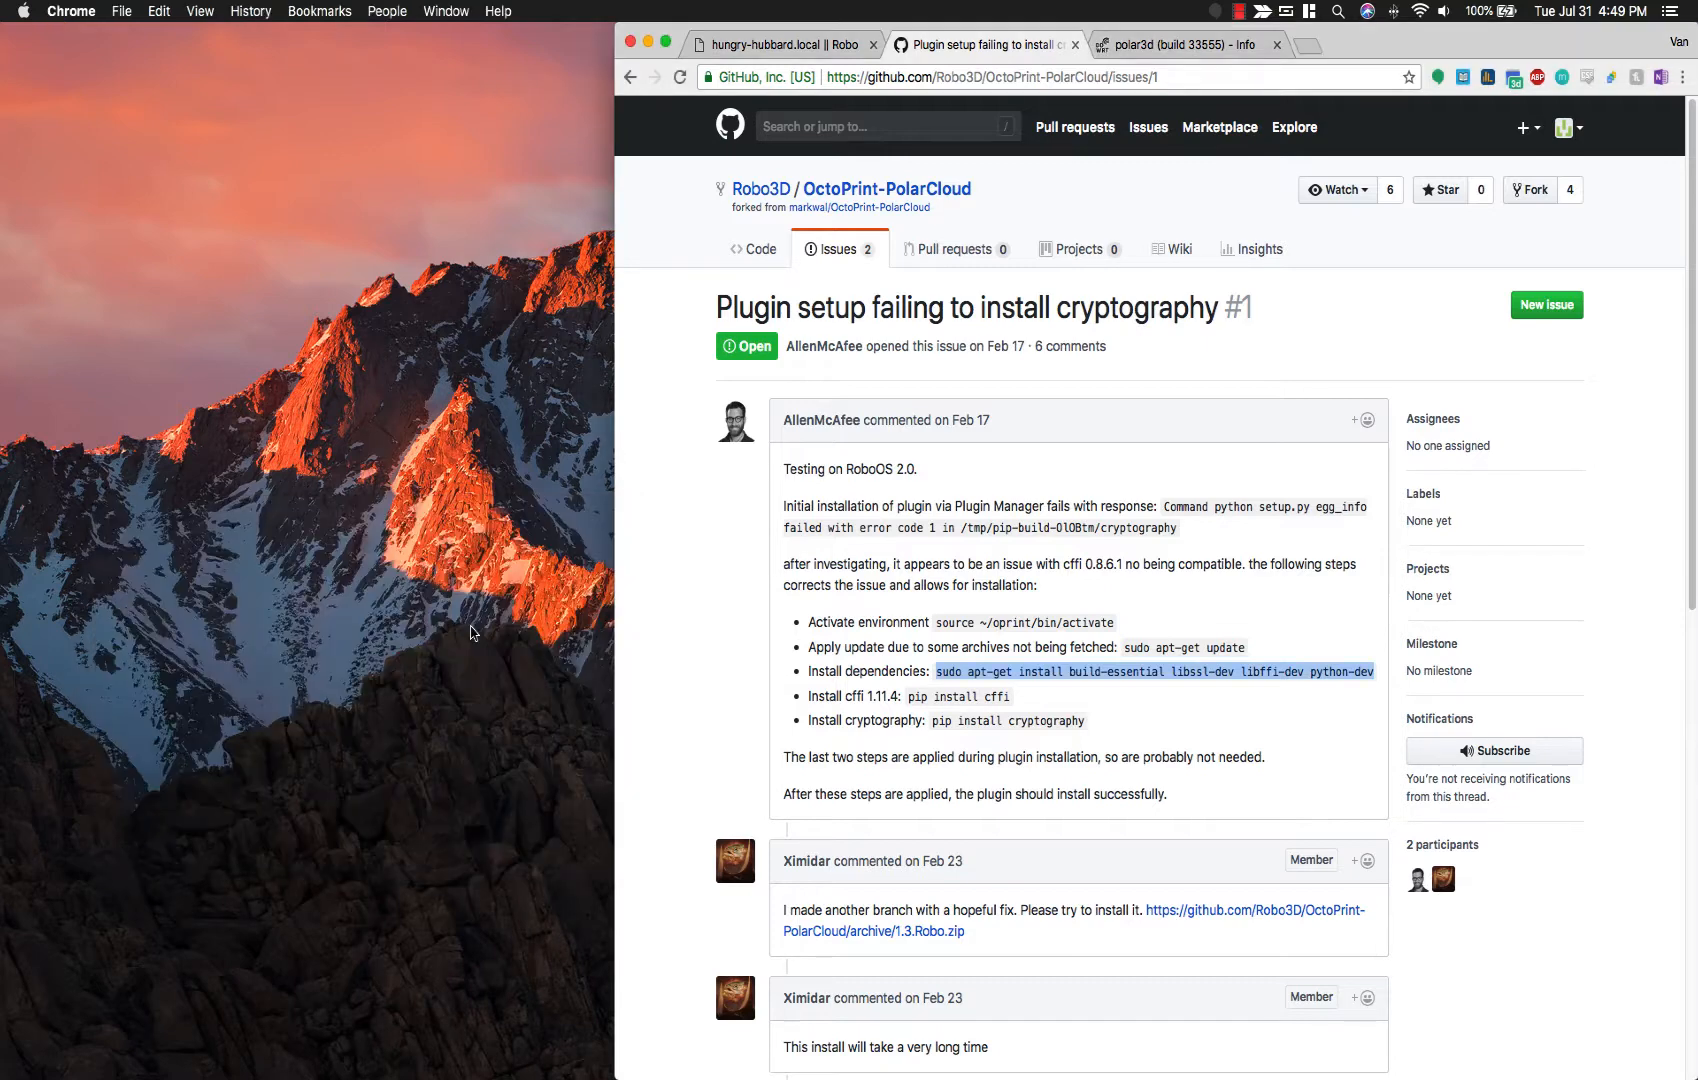
Step: Restart the OctoPrint server via System > Restart OctoPrint on the hungry-hubbard.local tab
{"action": "left_click", "coordinate": [803, 52]}
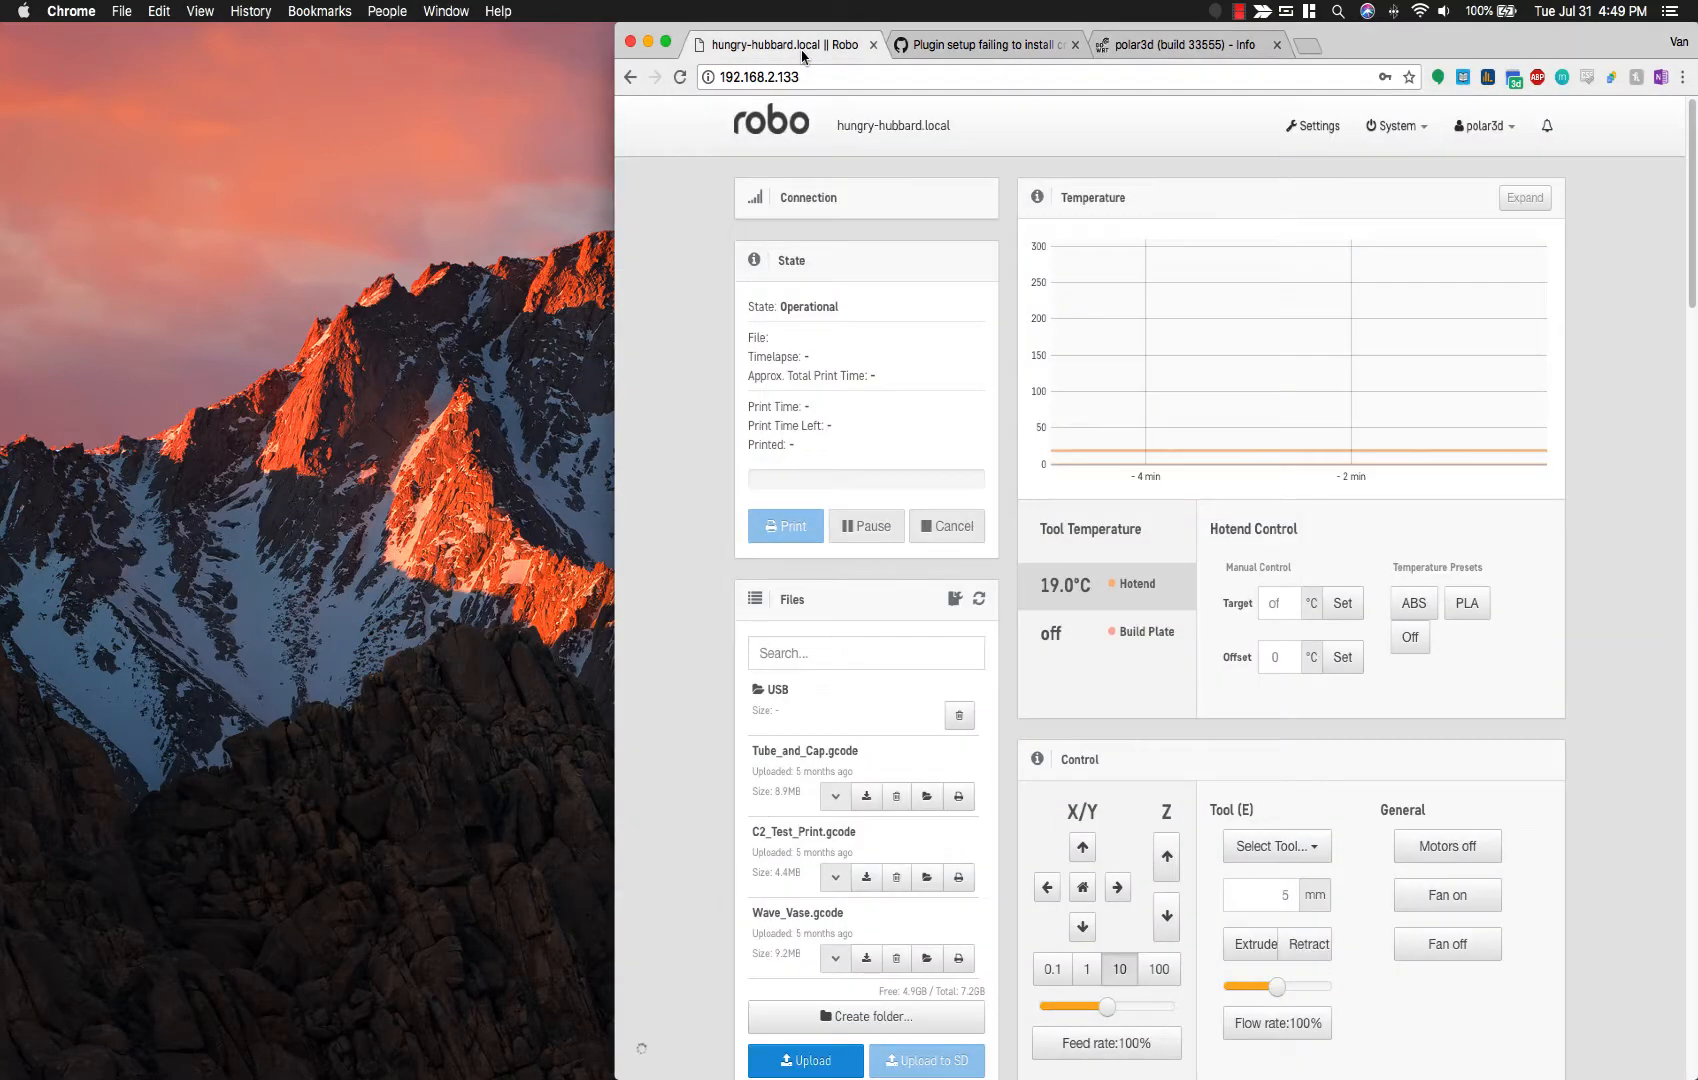
{"action": "left_click", "coordinate": [1410, 130]}
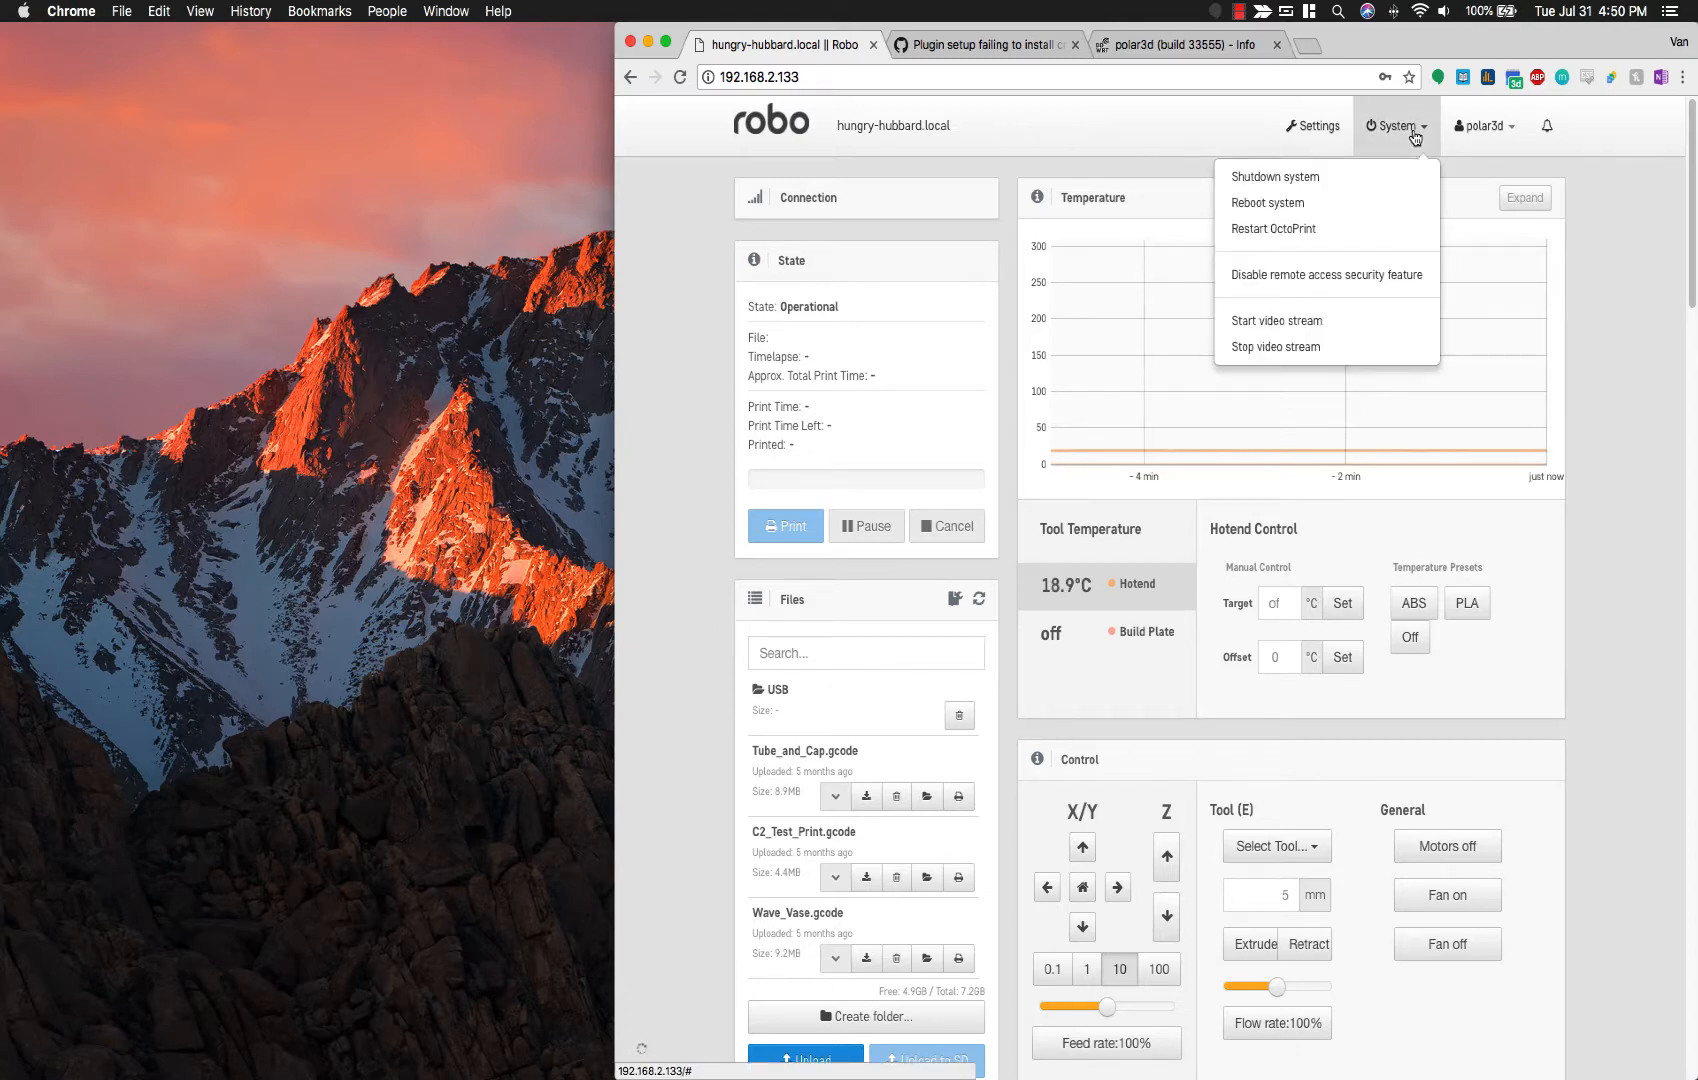
{"action": "left_click", "coordinate": [1292, 228]}
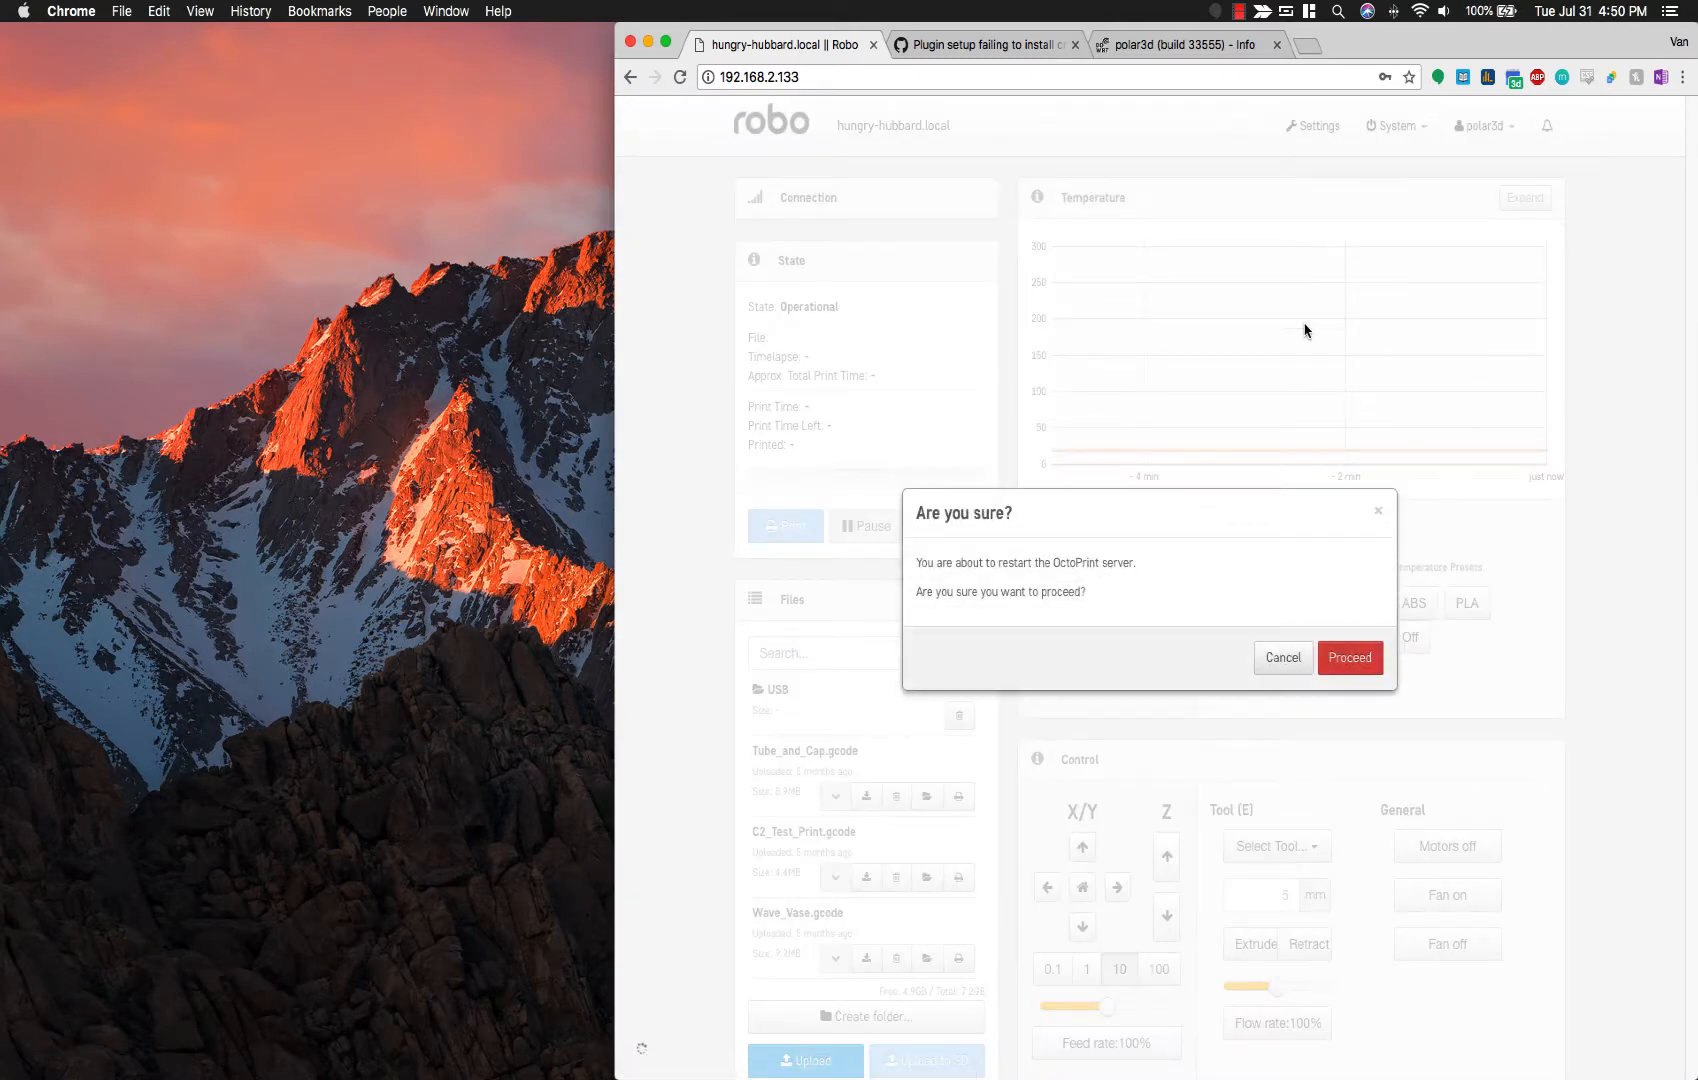
{"action": "left_click", "coordinate": [1353, 664]}
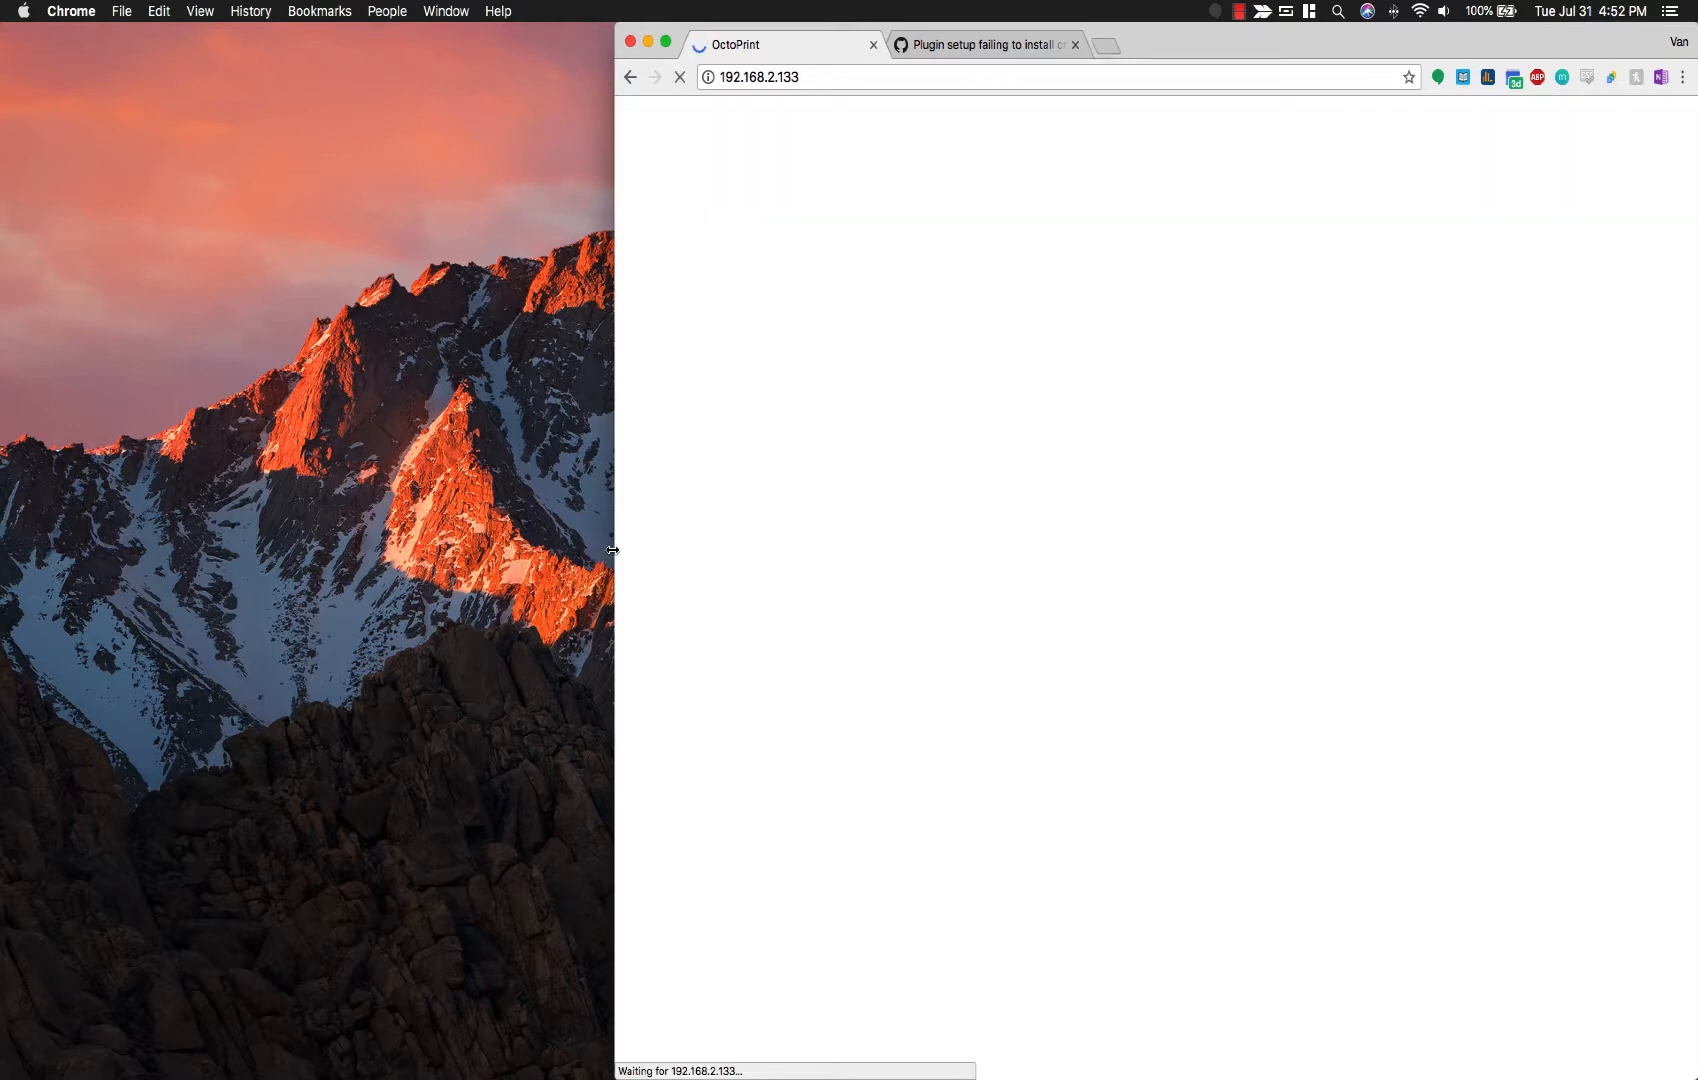
{"action": "key", "text": "super+alt+f"}
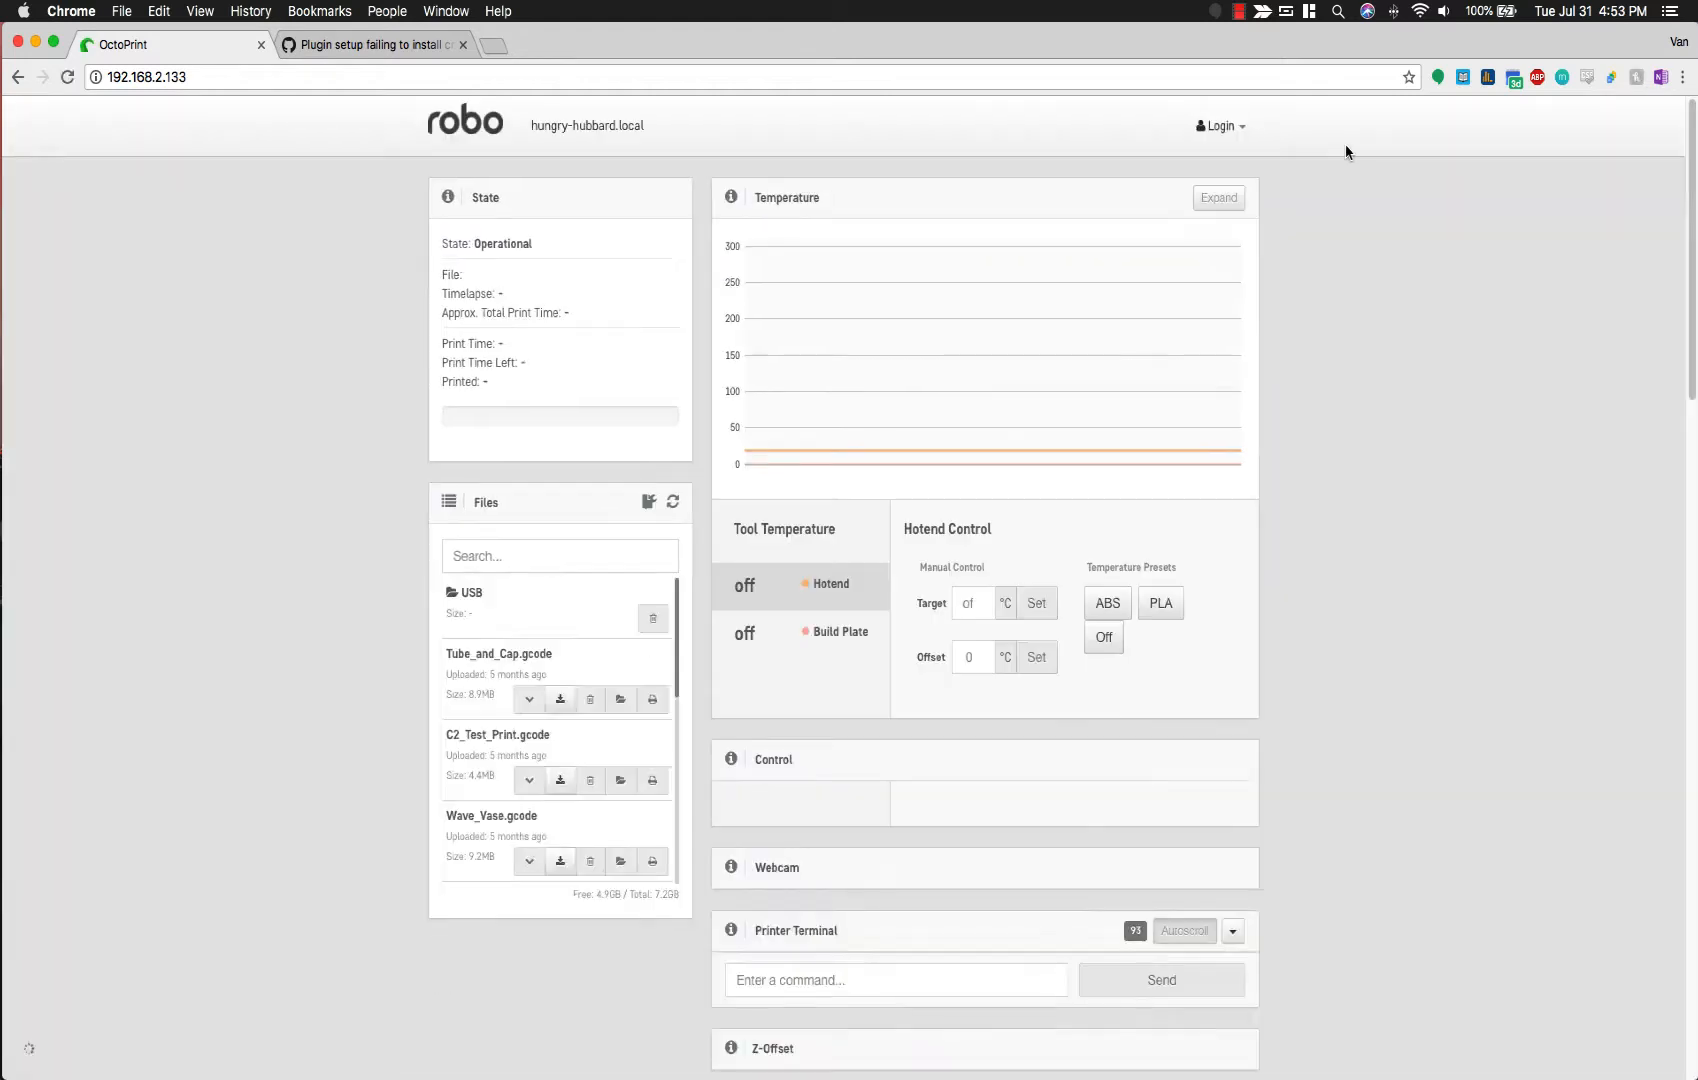
Step: Install the Polar Cloud plugin found by searching 'pol' in Plugin Manager's Get More catalogue
{"action": "left_click", "coordinate": [1012, 127]}
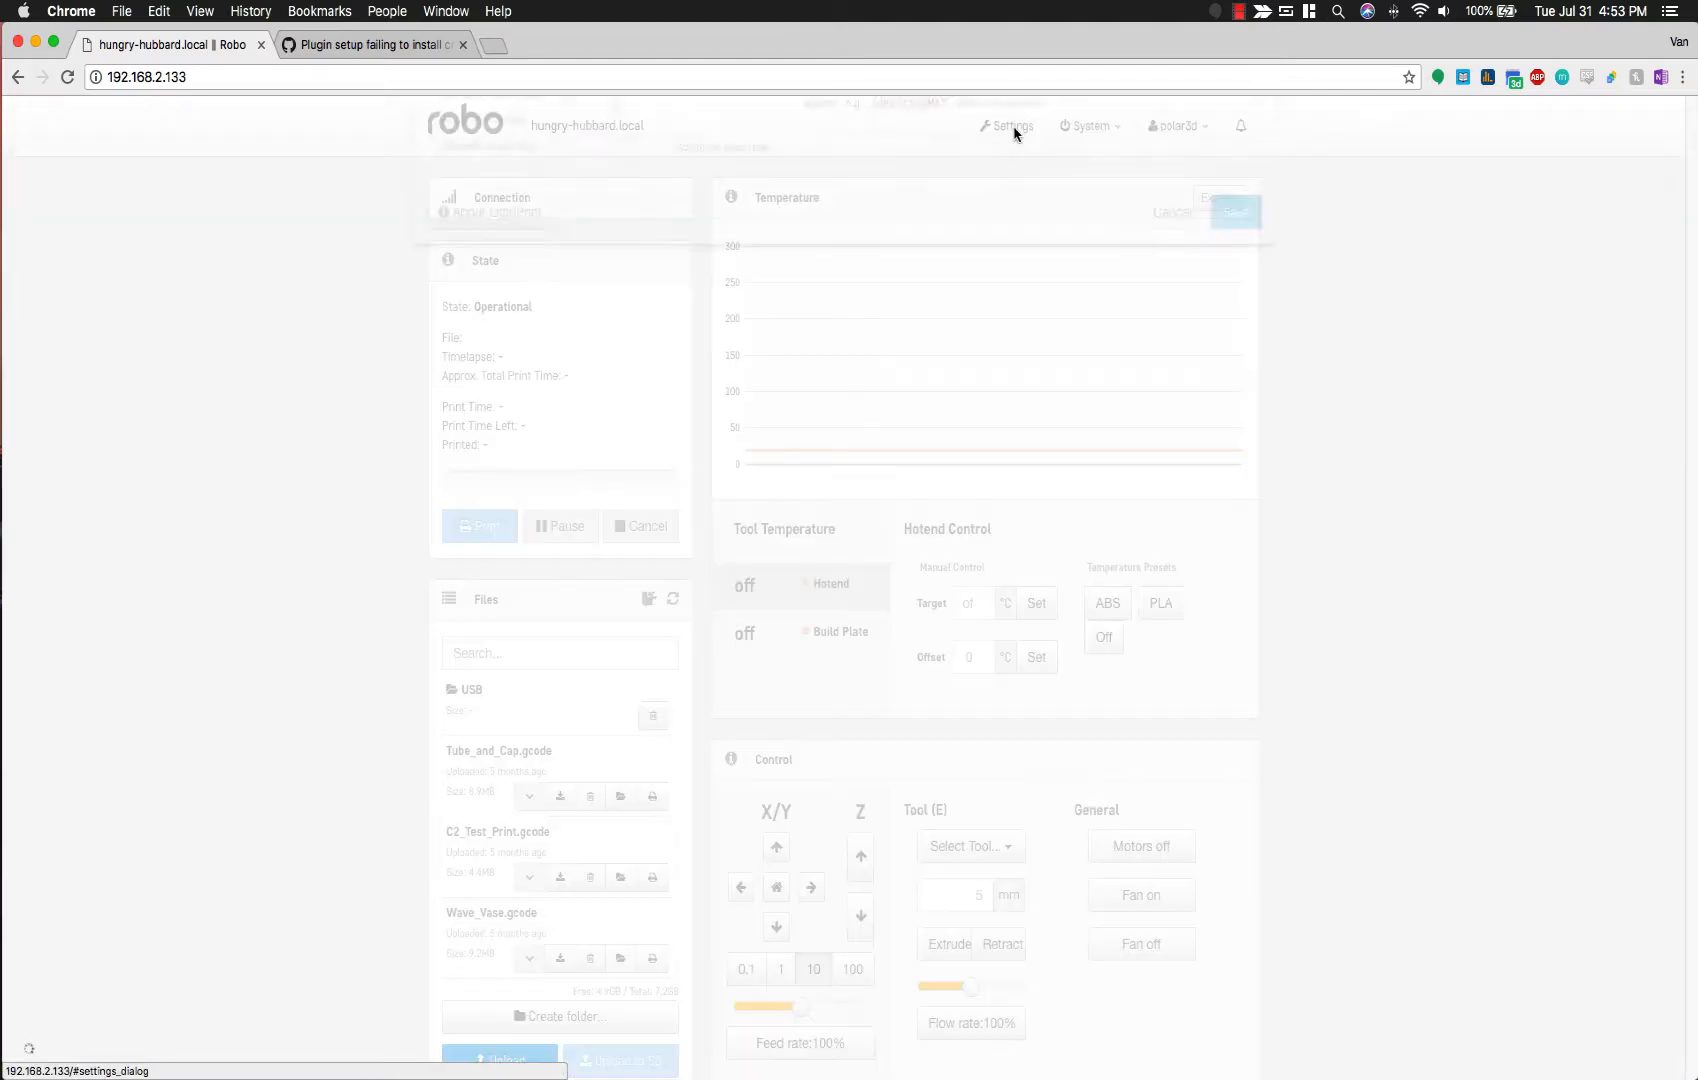
{"action": "left_click", "coordinate": [508, 702]}
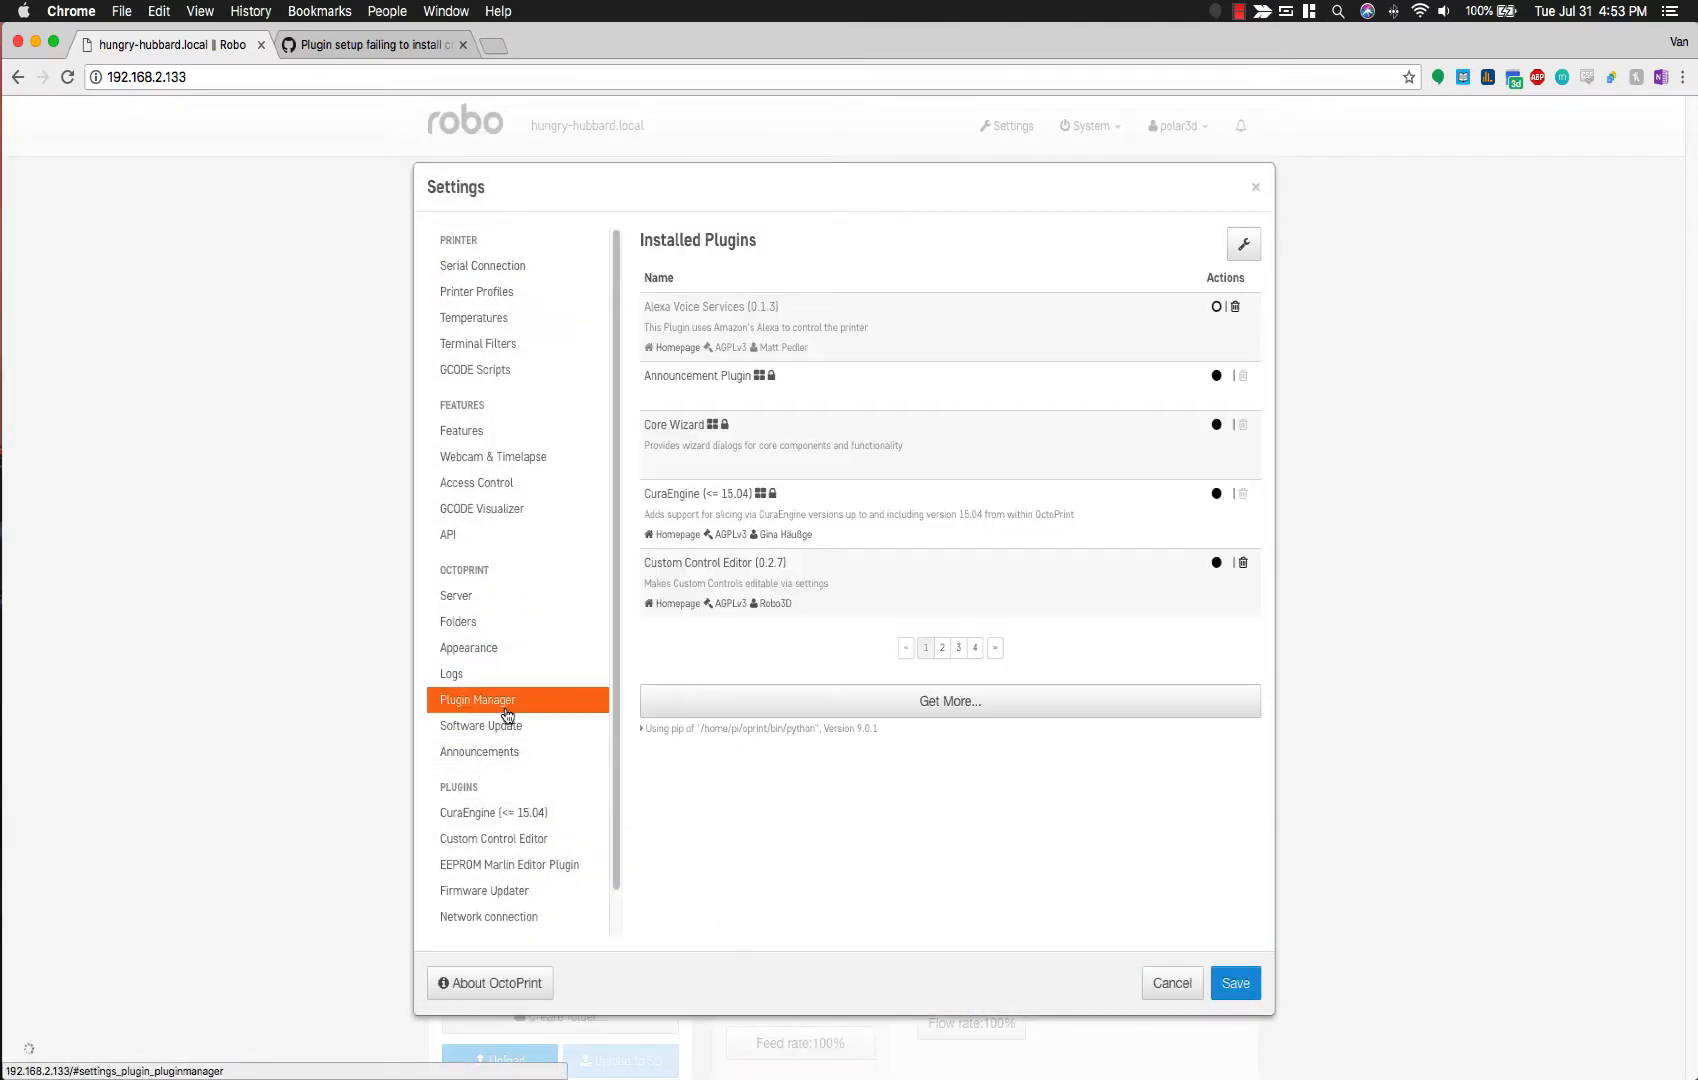
{"action": "left_click", "coordinate": [712, 703]}
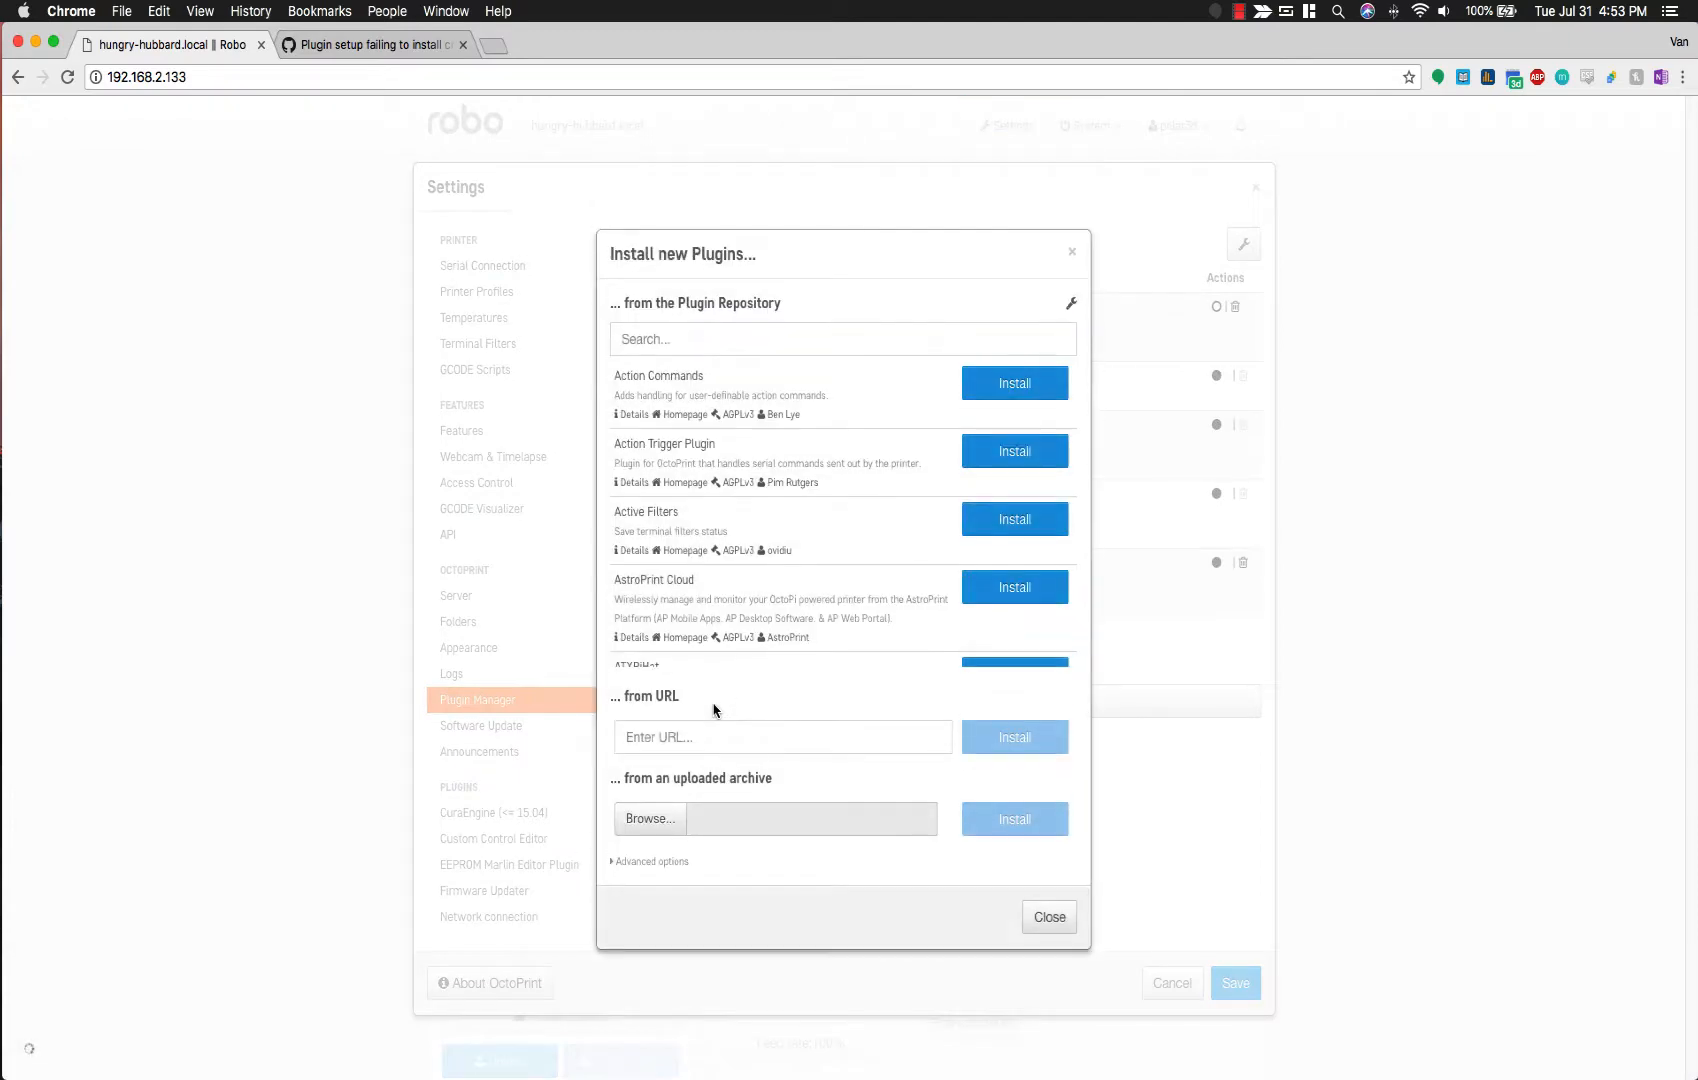
{"action": "left_click", "coordinate": [712, 346]}
{"action": "type", "text": "pol"}
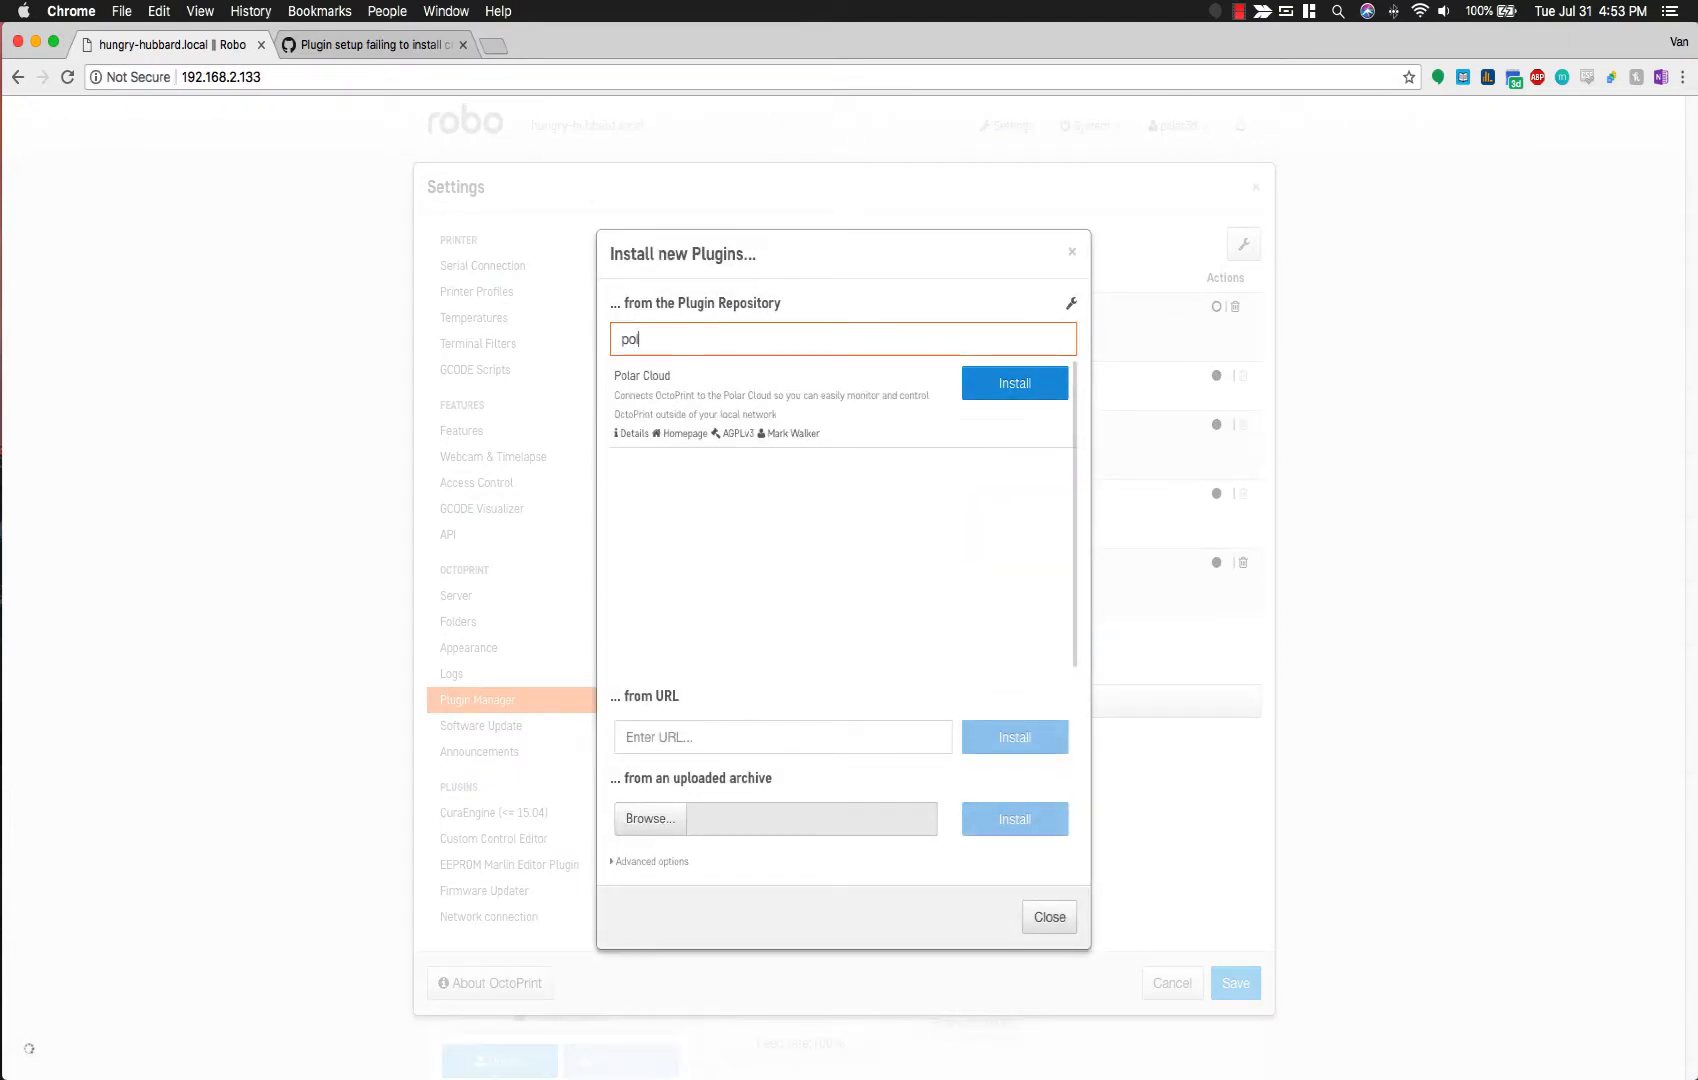
{"action": "left_click", "coordinate": [1058, 384]}
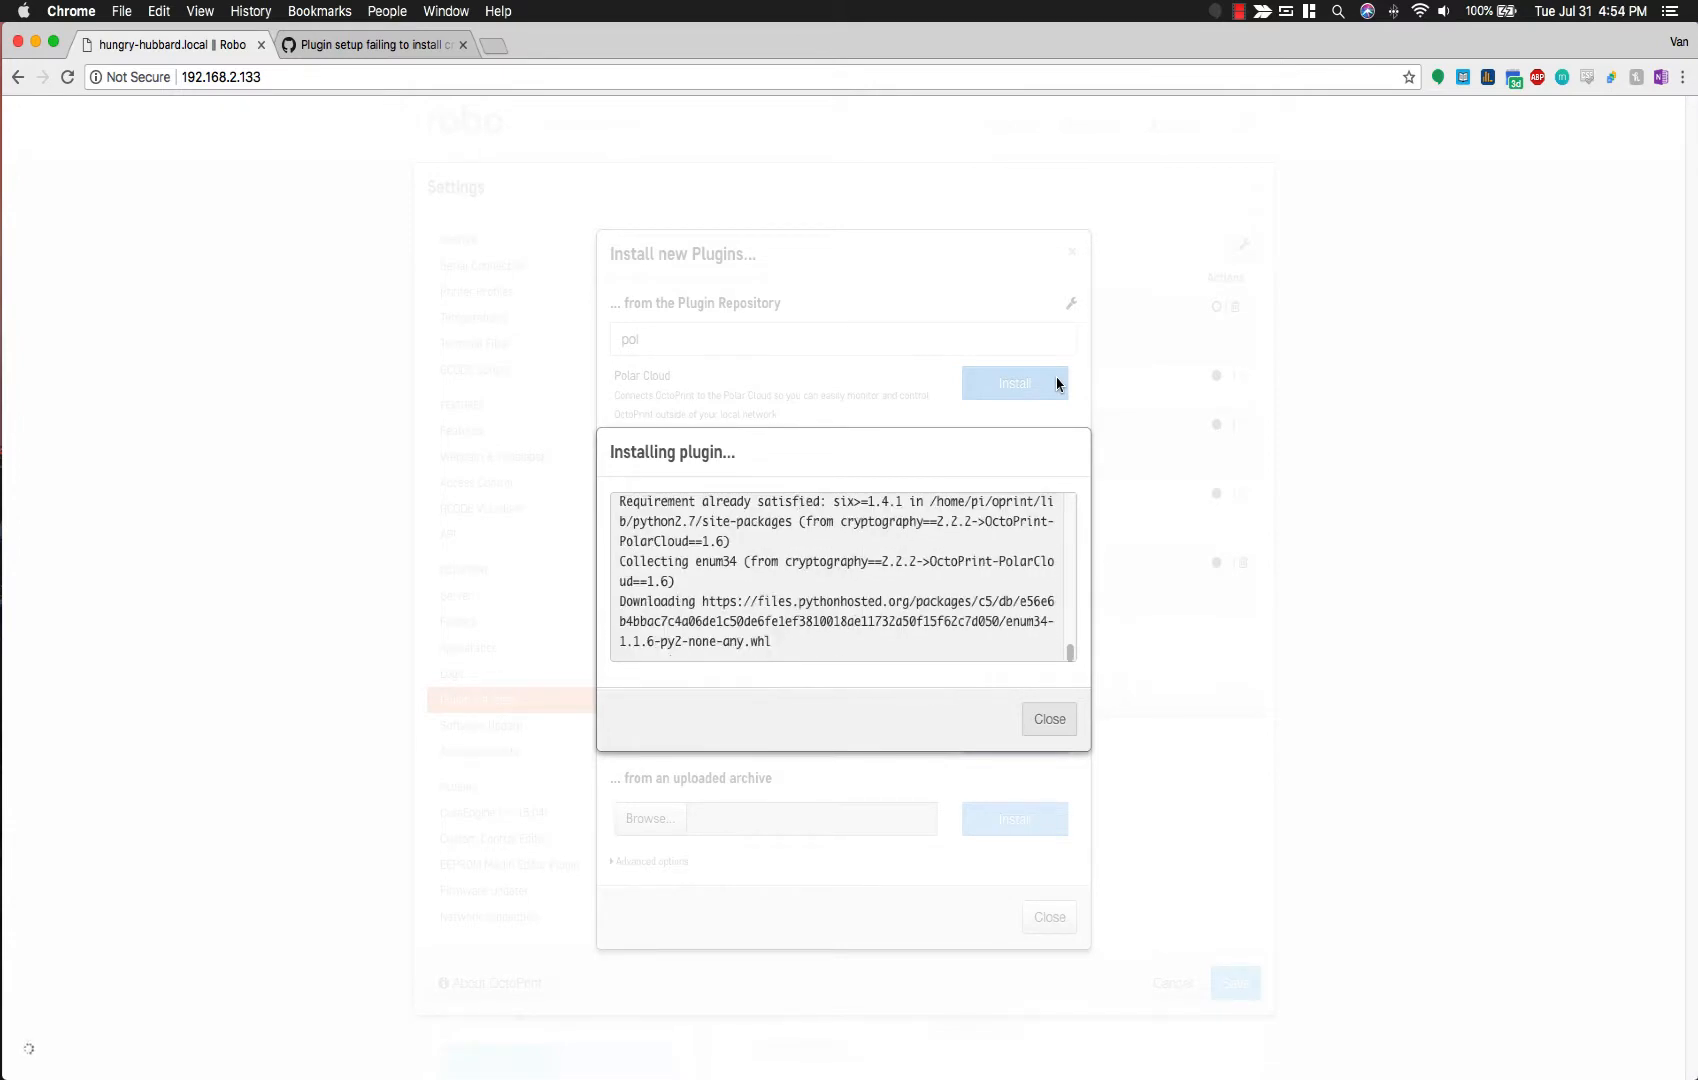
Step: Restart OctoPrint and proceed so the PolarCloud plugin takes effect
{"action": "left_click", "coordinate": [1240, 11]}
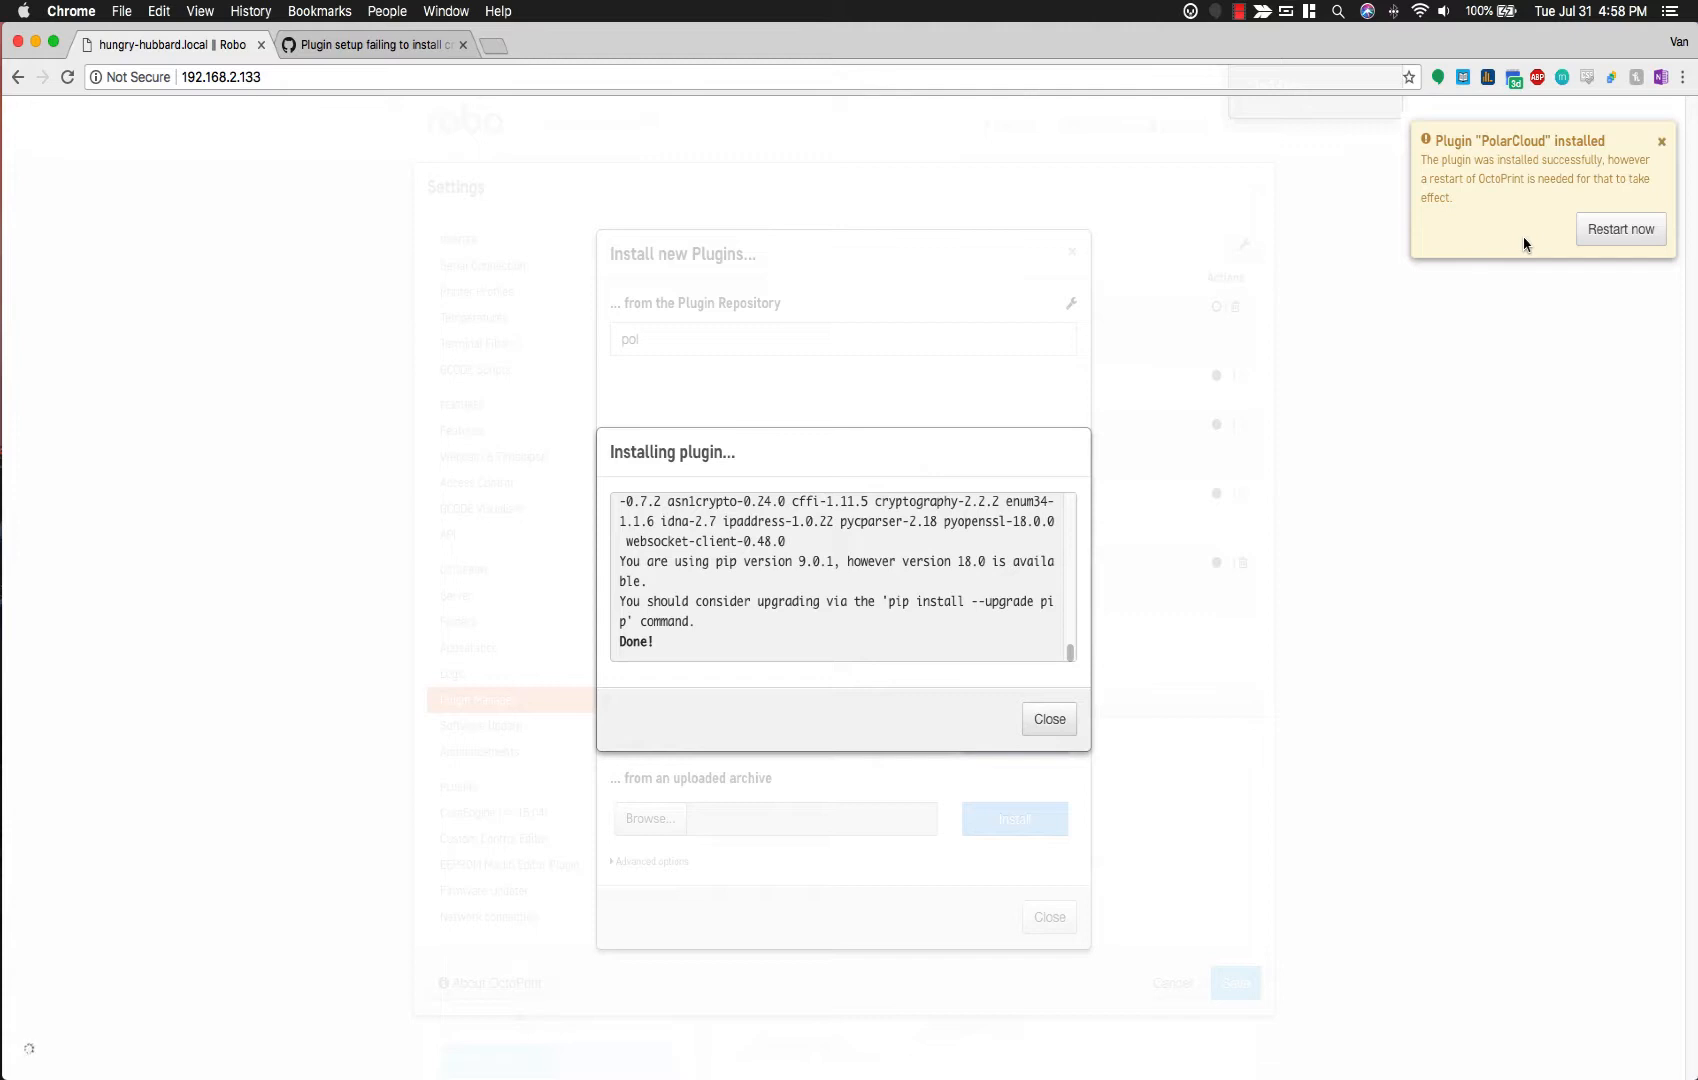
{"action": "left_click", "coordinate": [1608, 228]}
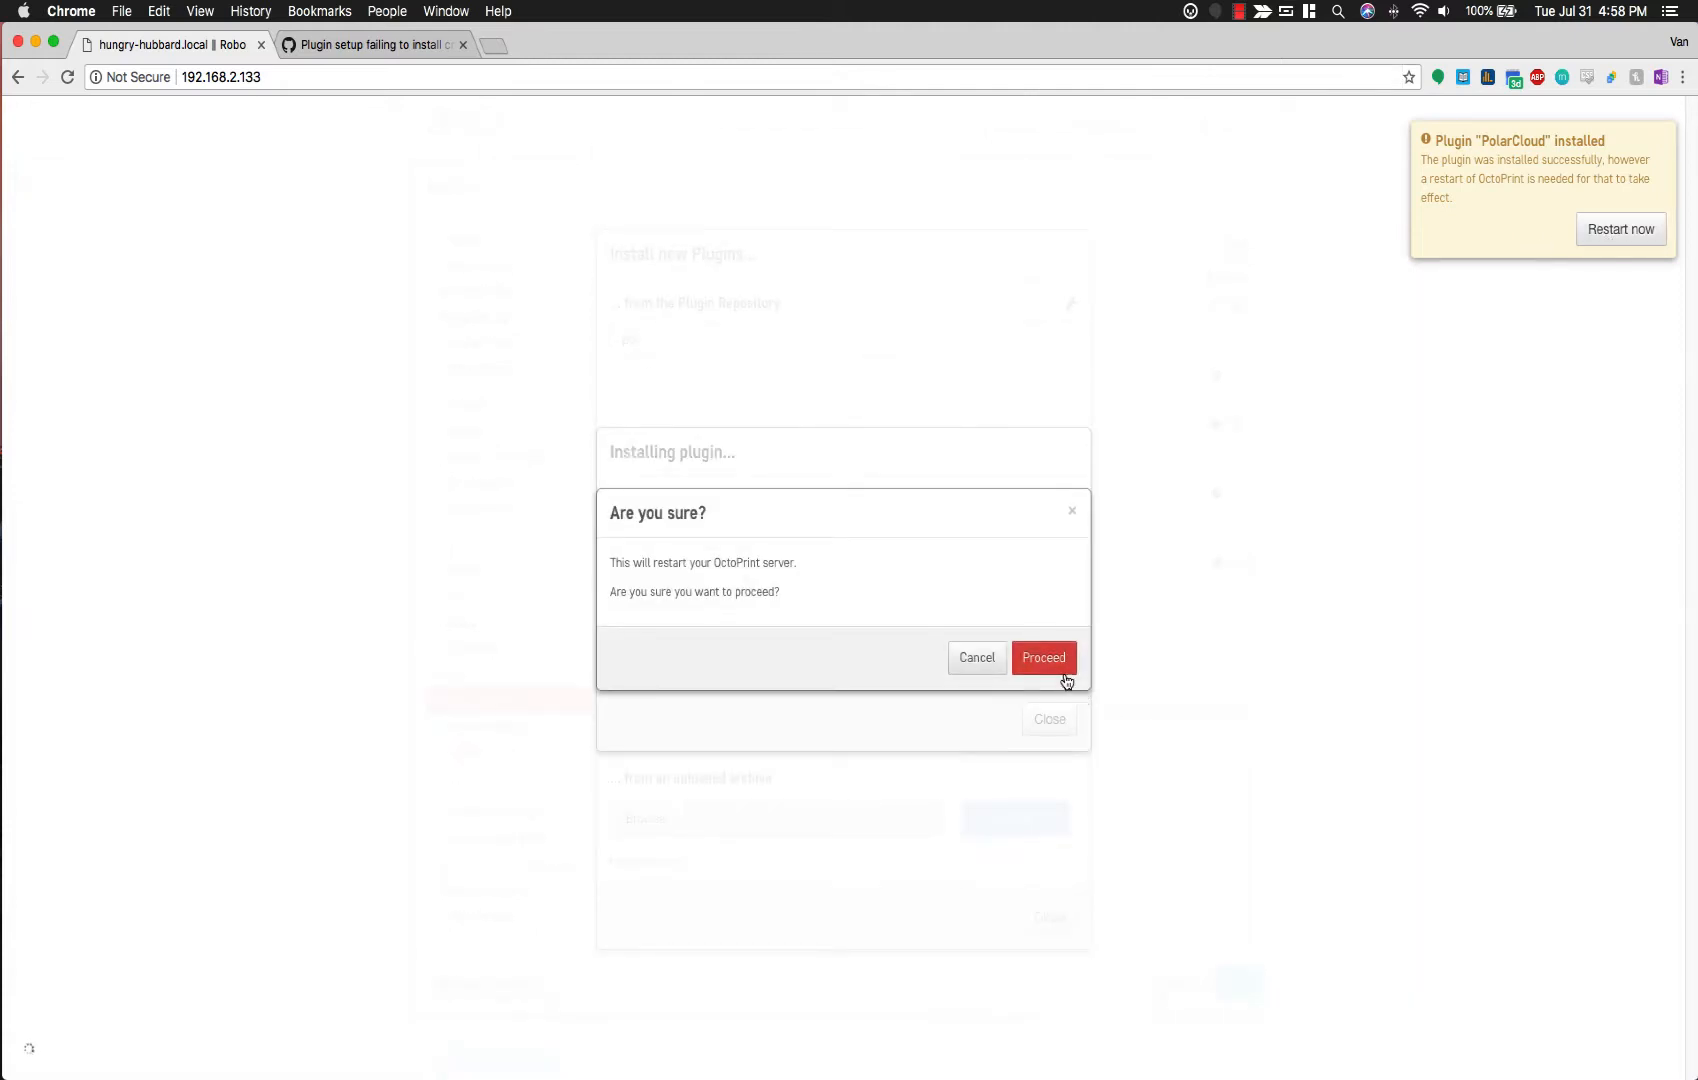
{"action": "left_click", "coordinate": [1058, 659]}
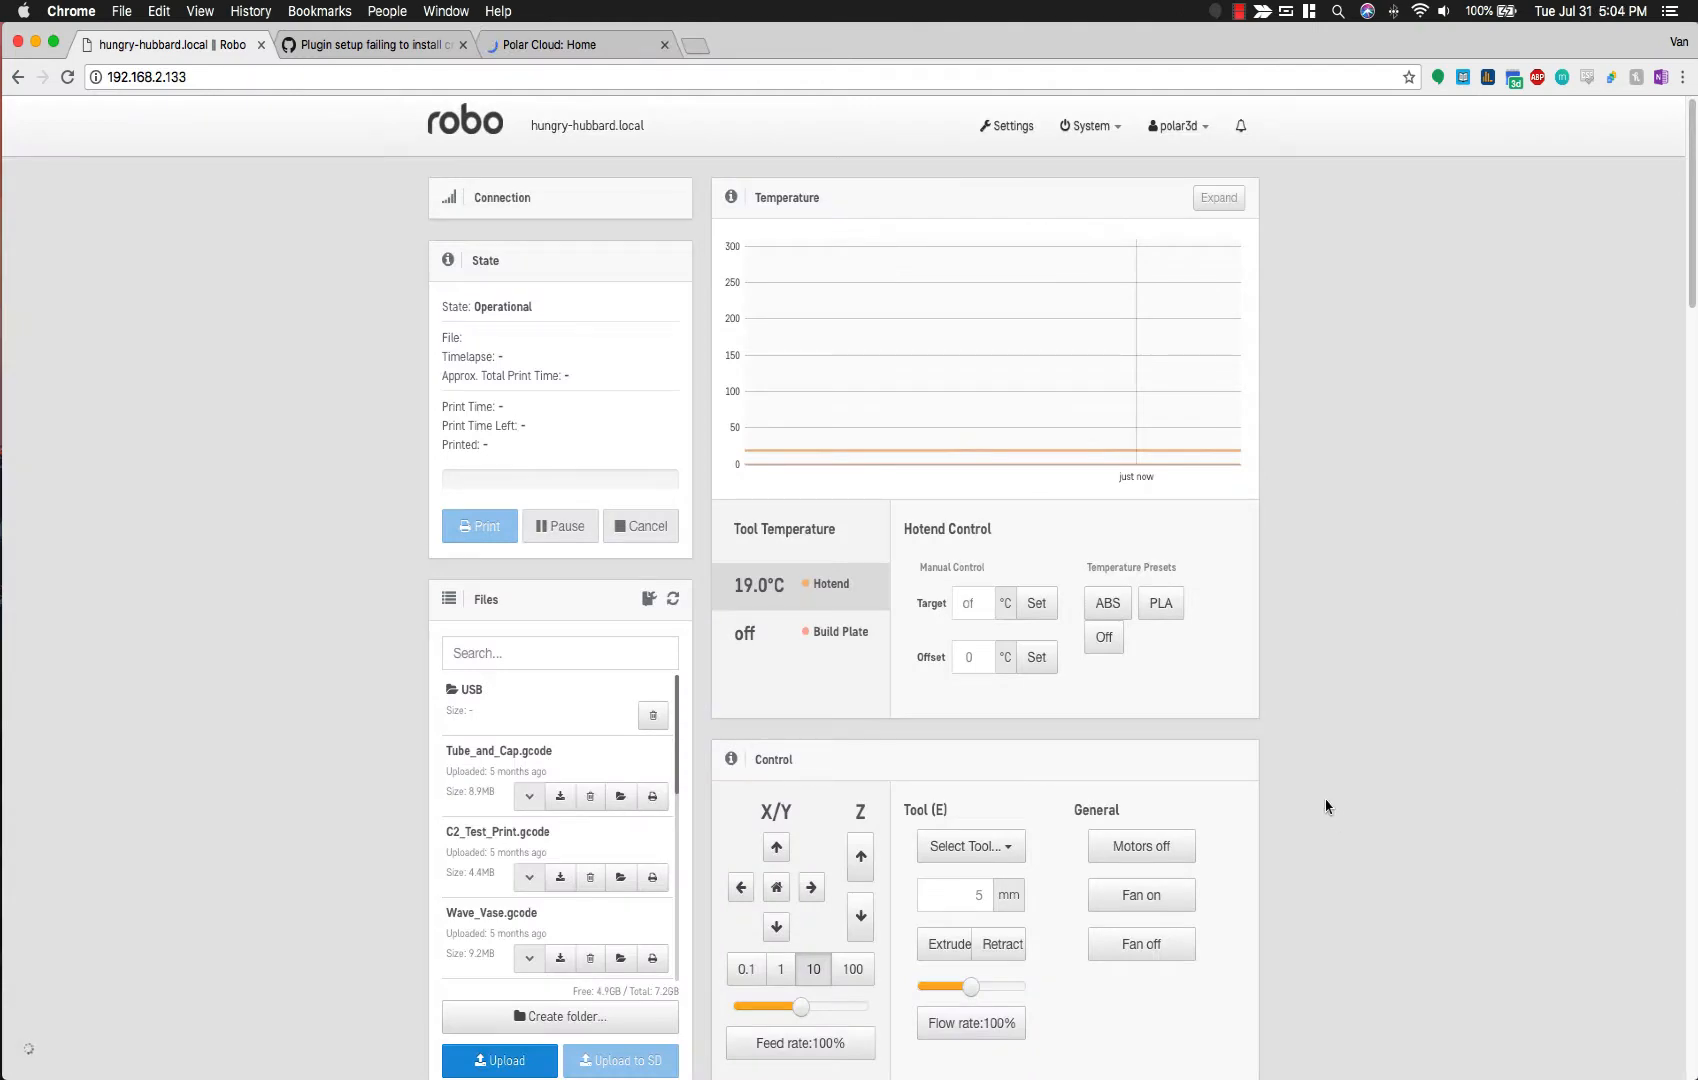
Step: Start Register Printer in the PolarCloud plugin settings, then switch to the 'Polar Cloud: Home' tab
{"action": "left_click", "coordinate": [1013, 139]}
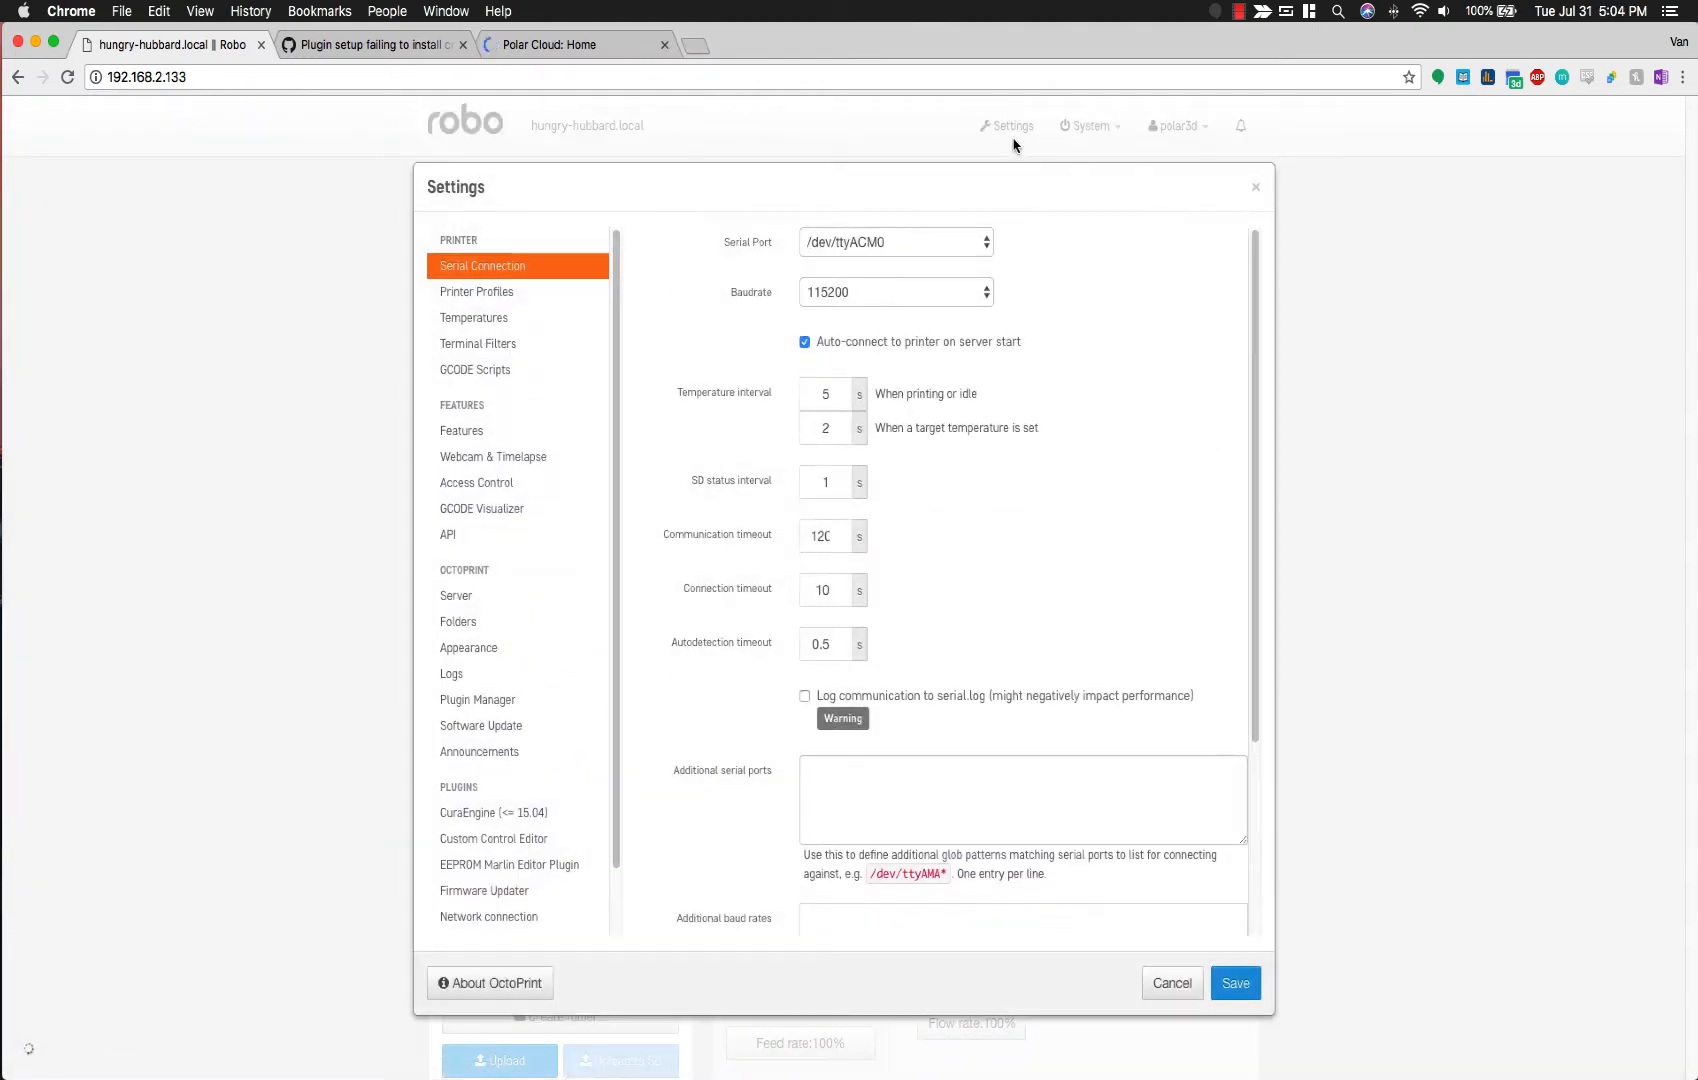
{"action": "scroll", "coordinate": [534, 877], "scroll_direction": "down", "scroll_amount": 2}
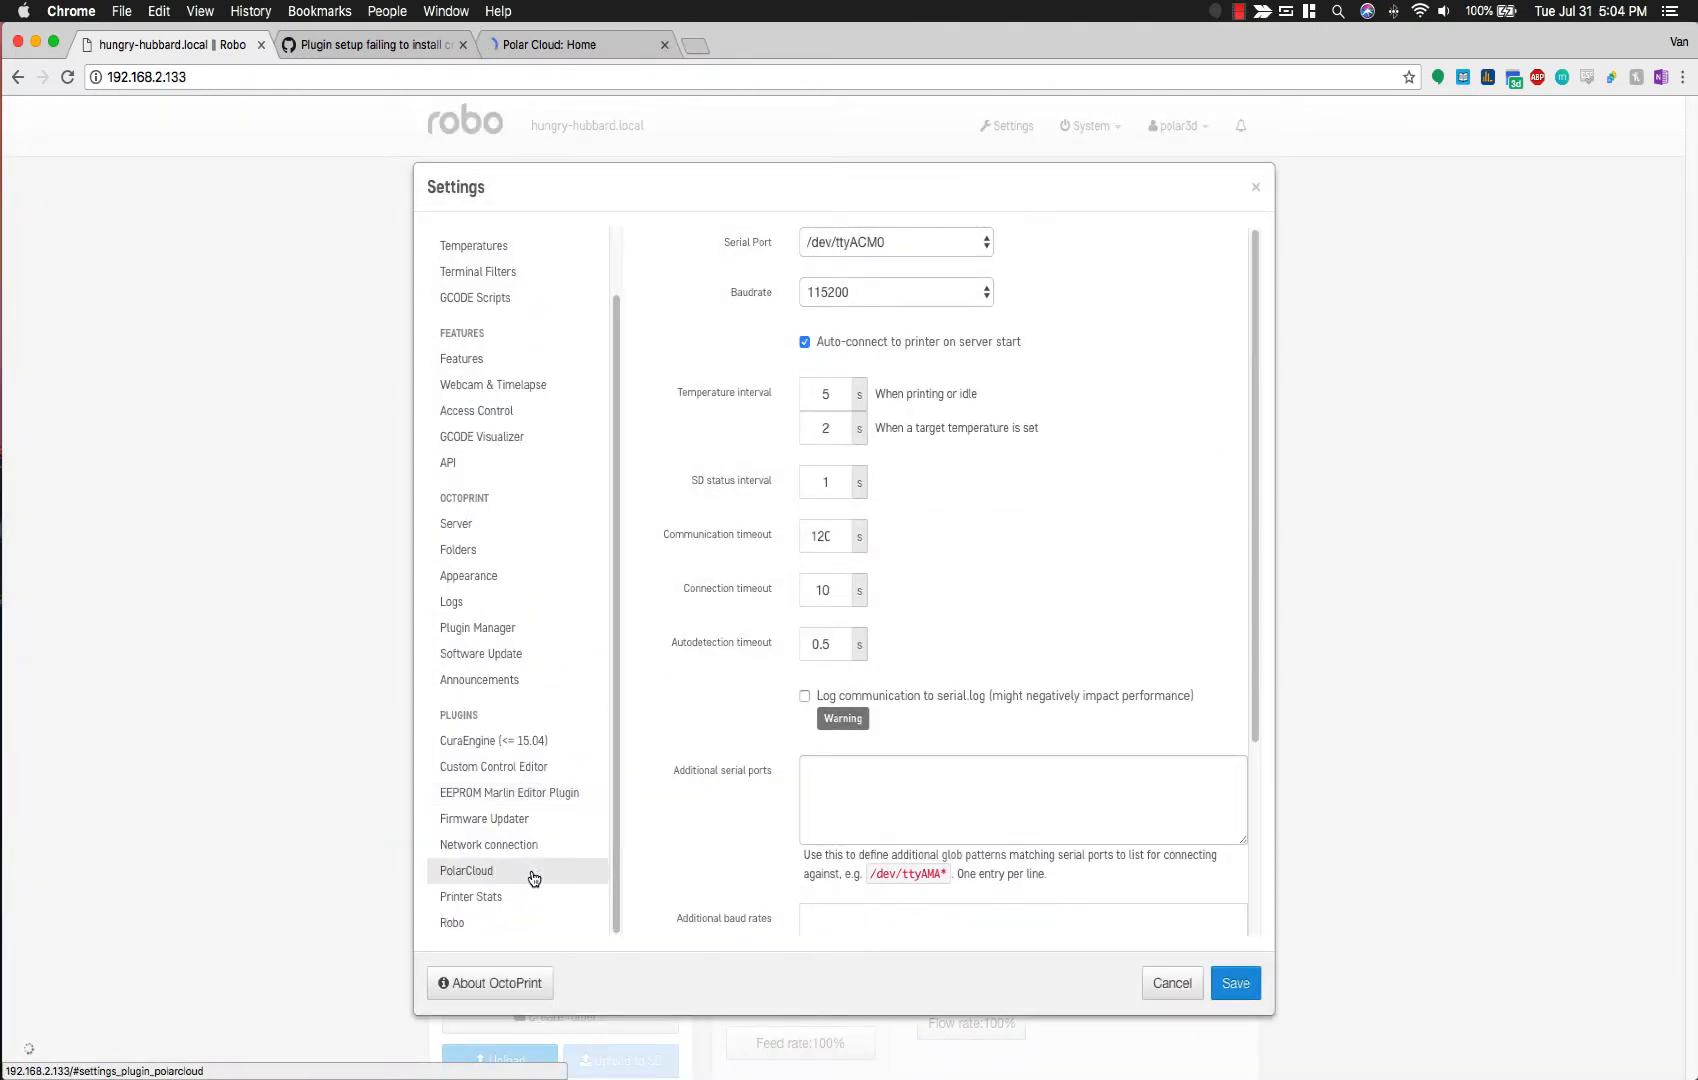
{"action": "left_click", "coordinate": [534, 877]}
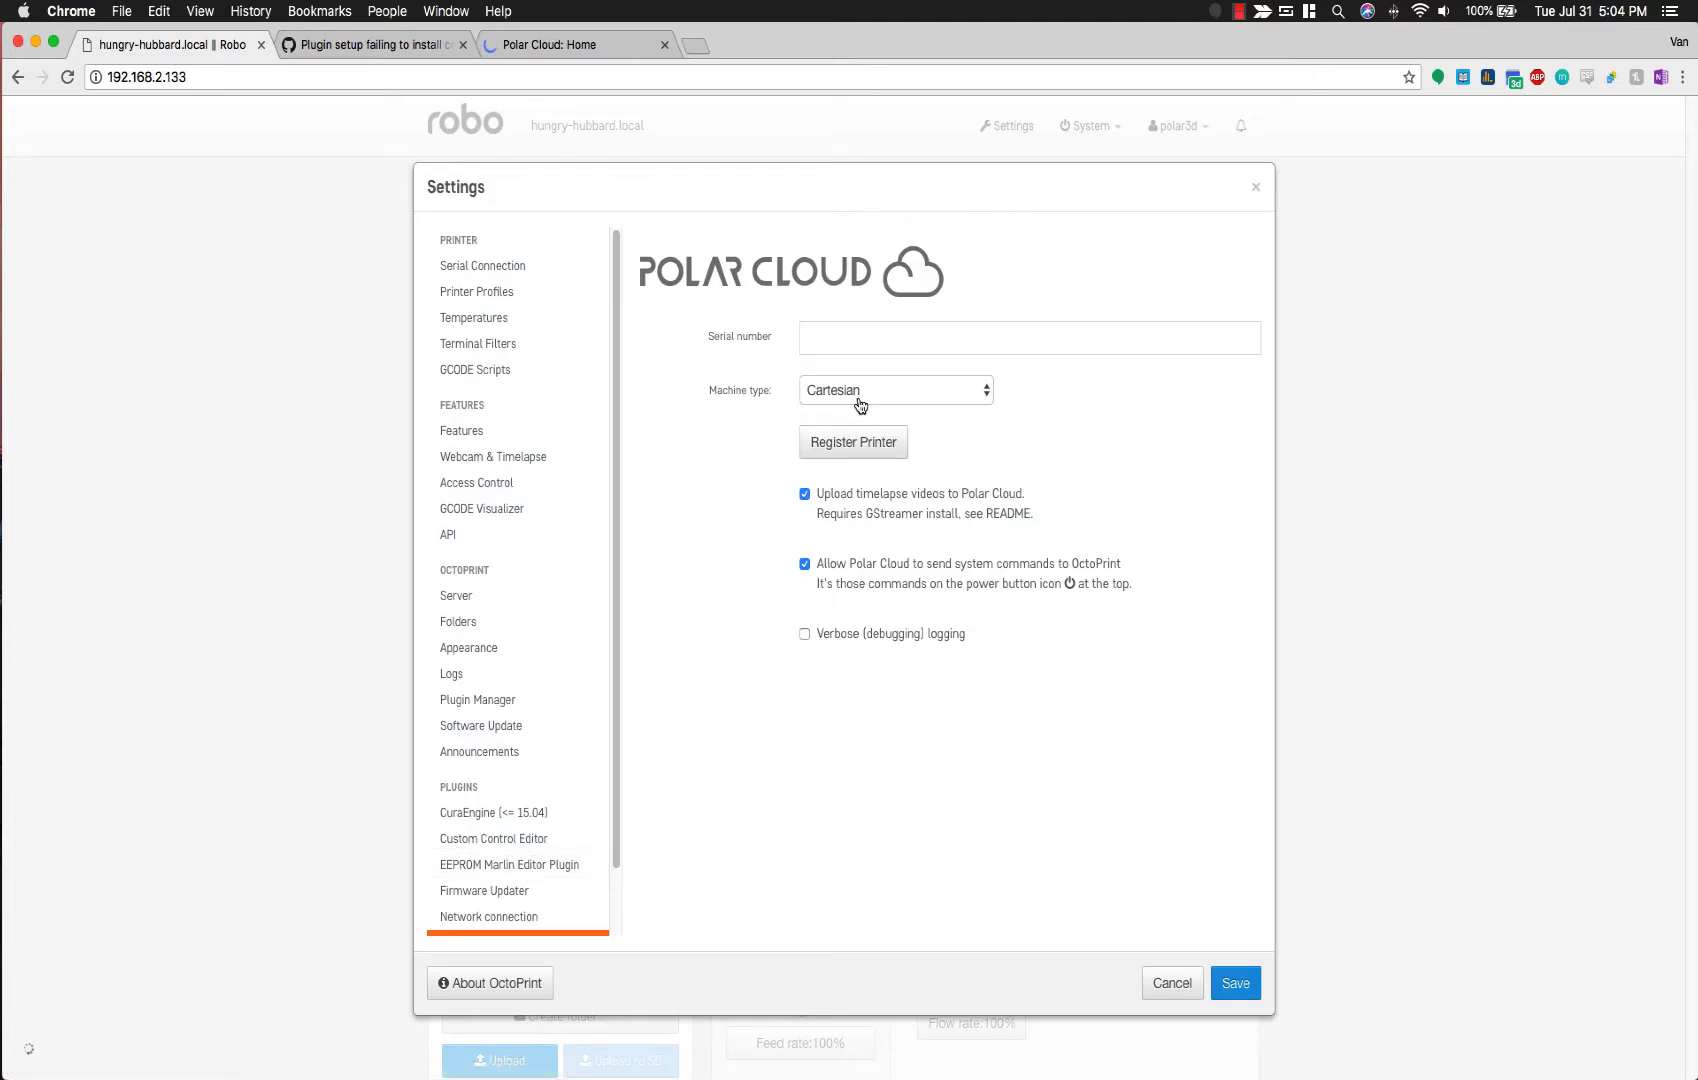
{"action": "left_click", "coordinate": [872, 443]}
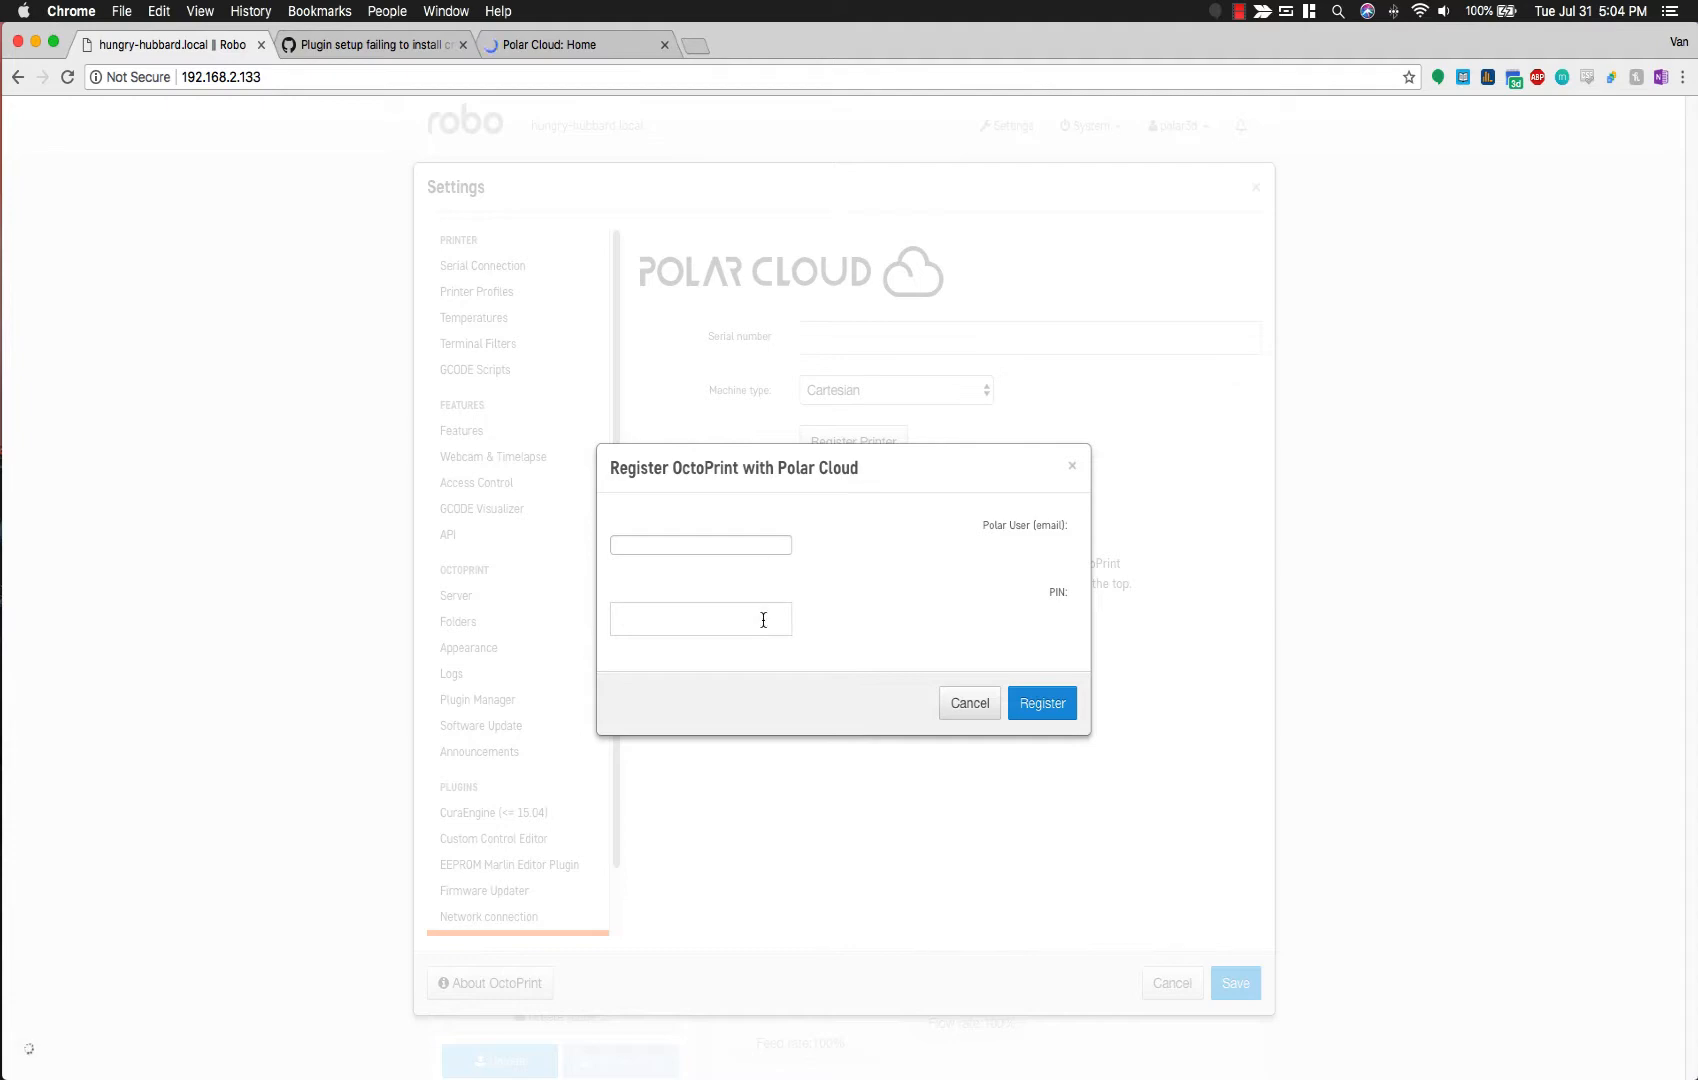
{"action": "left_click", "coordinate": [540, 50]}
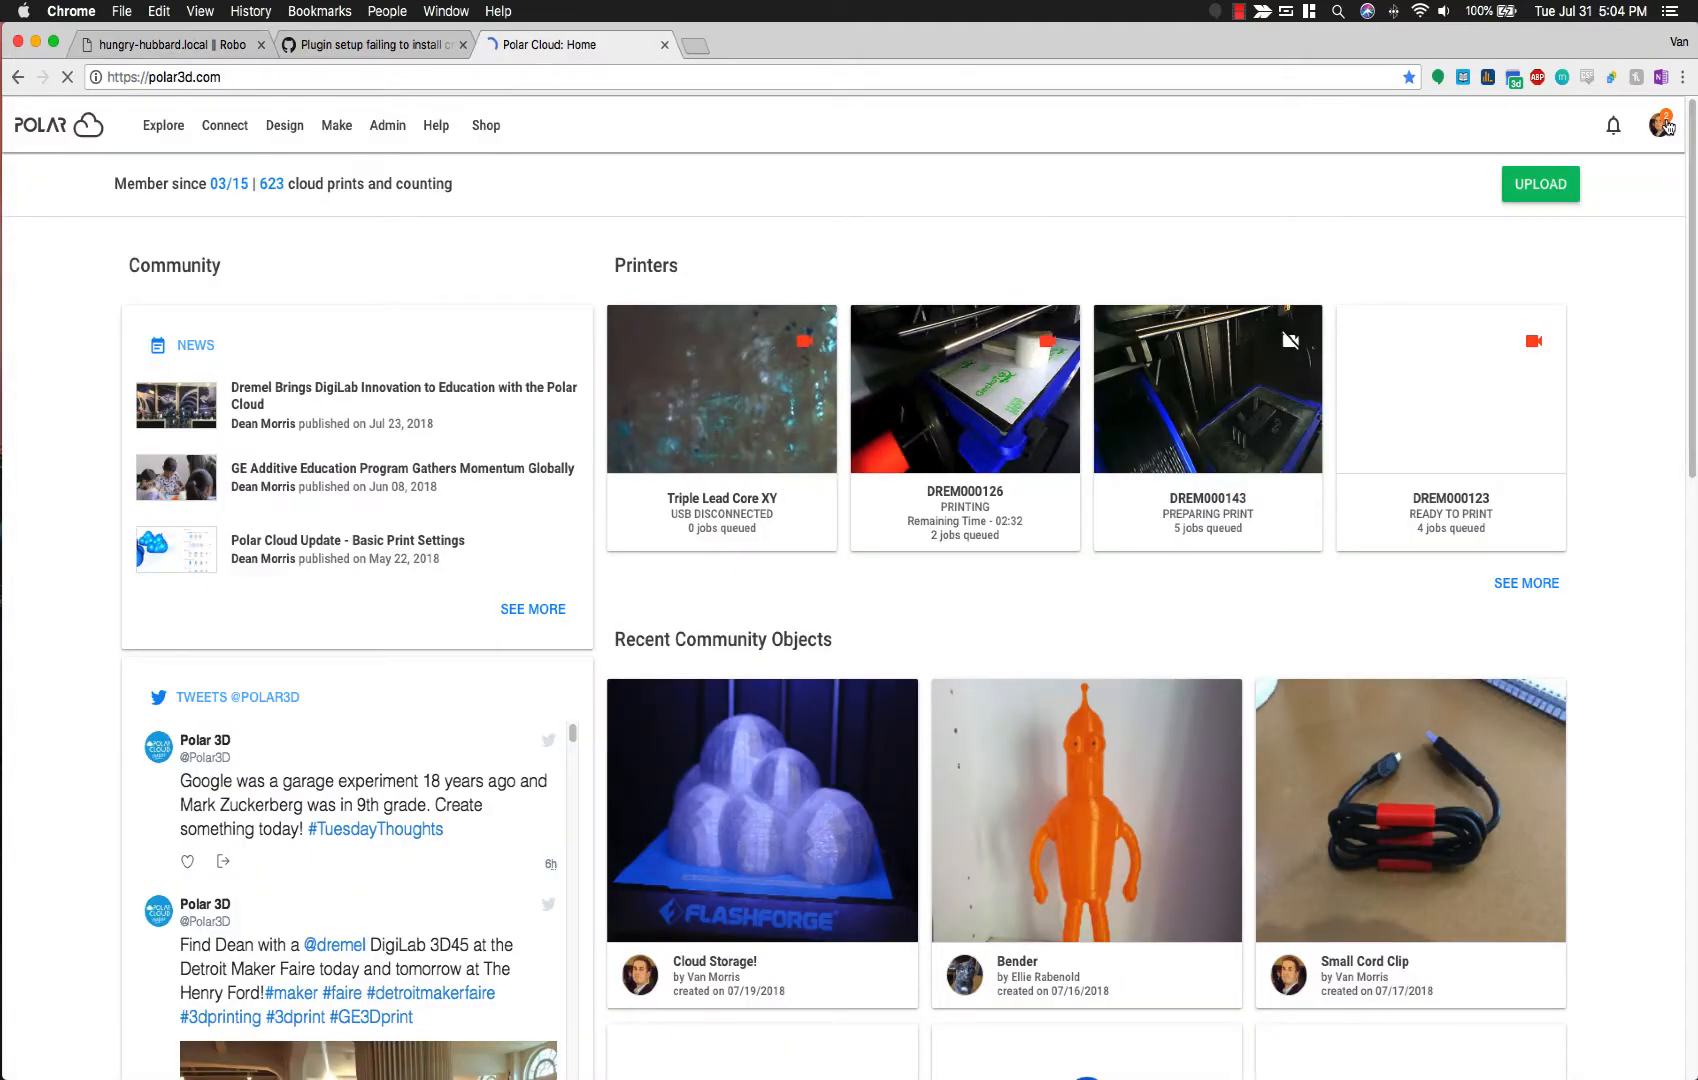
Step: Find the account email on Polar Cloud's Member Settings page, then return to the OctoPrint registration form
{"action": "left_click", "coordinate": [1659, 125]}
{"action": "left_click", "coordinate": [1584, 204]}
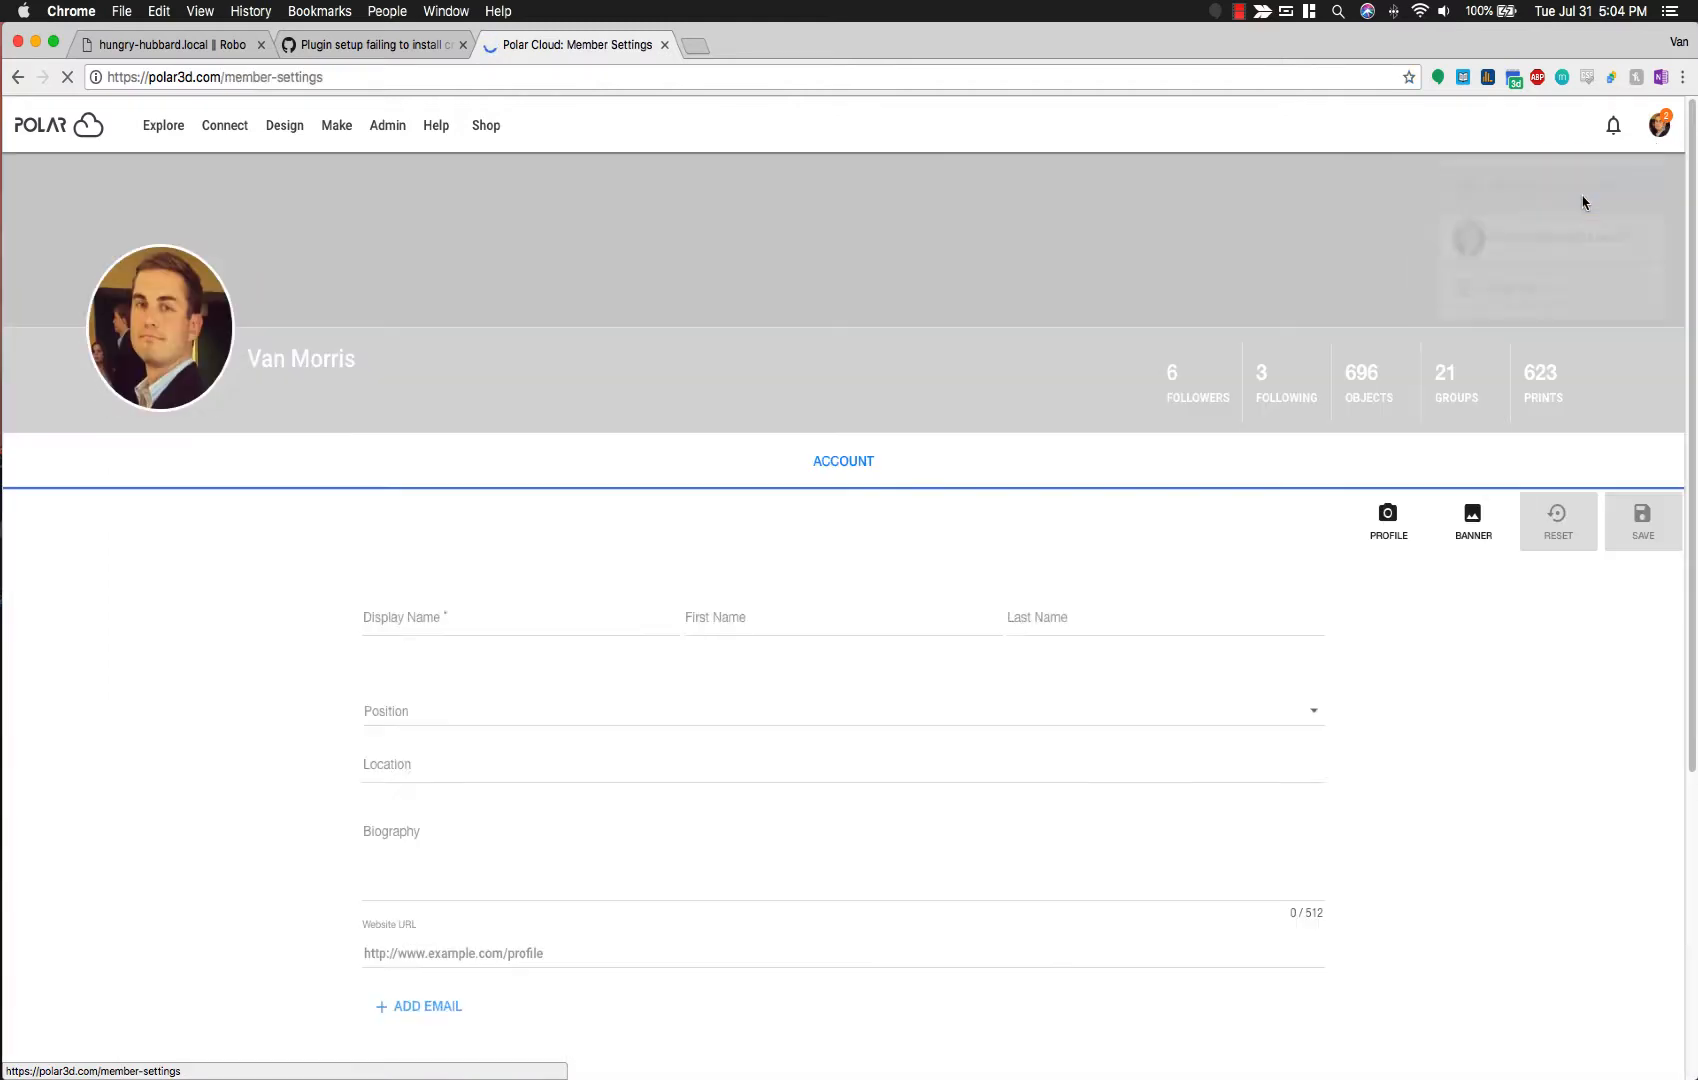
{"action": "scroll", "coordinate": [1122, 463], "scroll_direction": "down", "scroll_amount": 3}
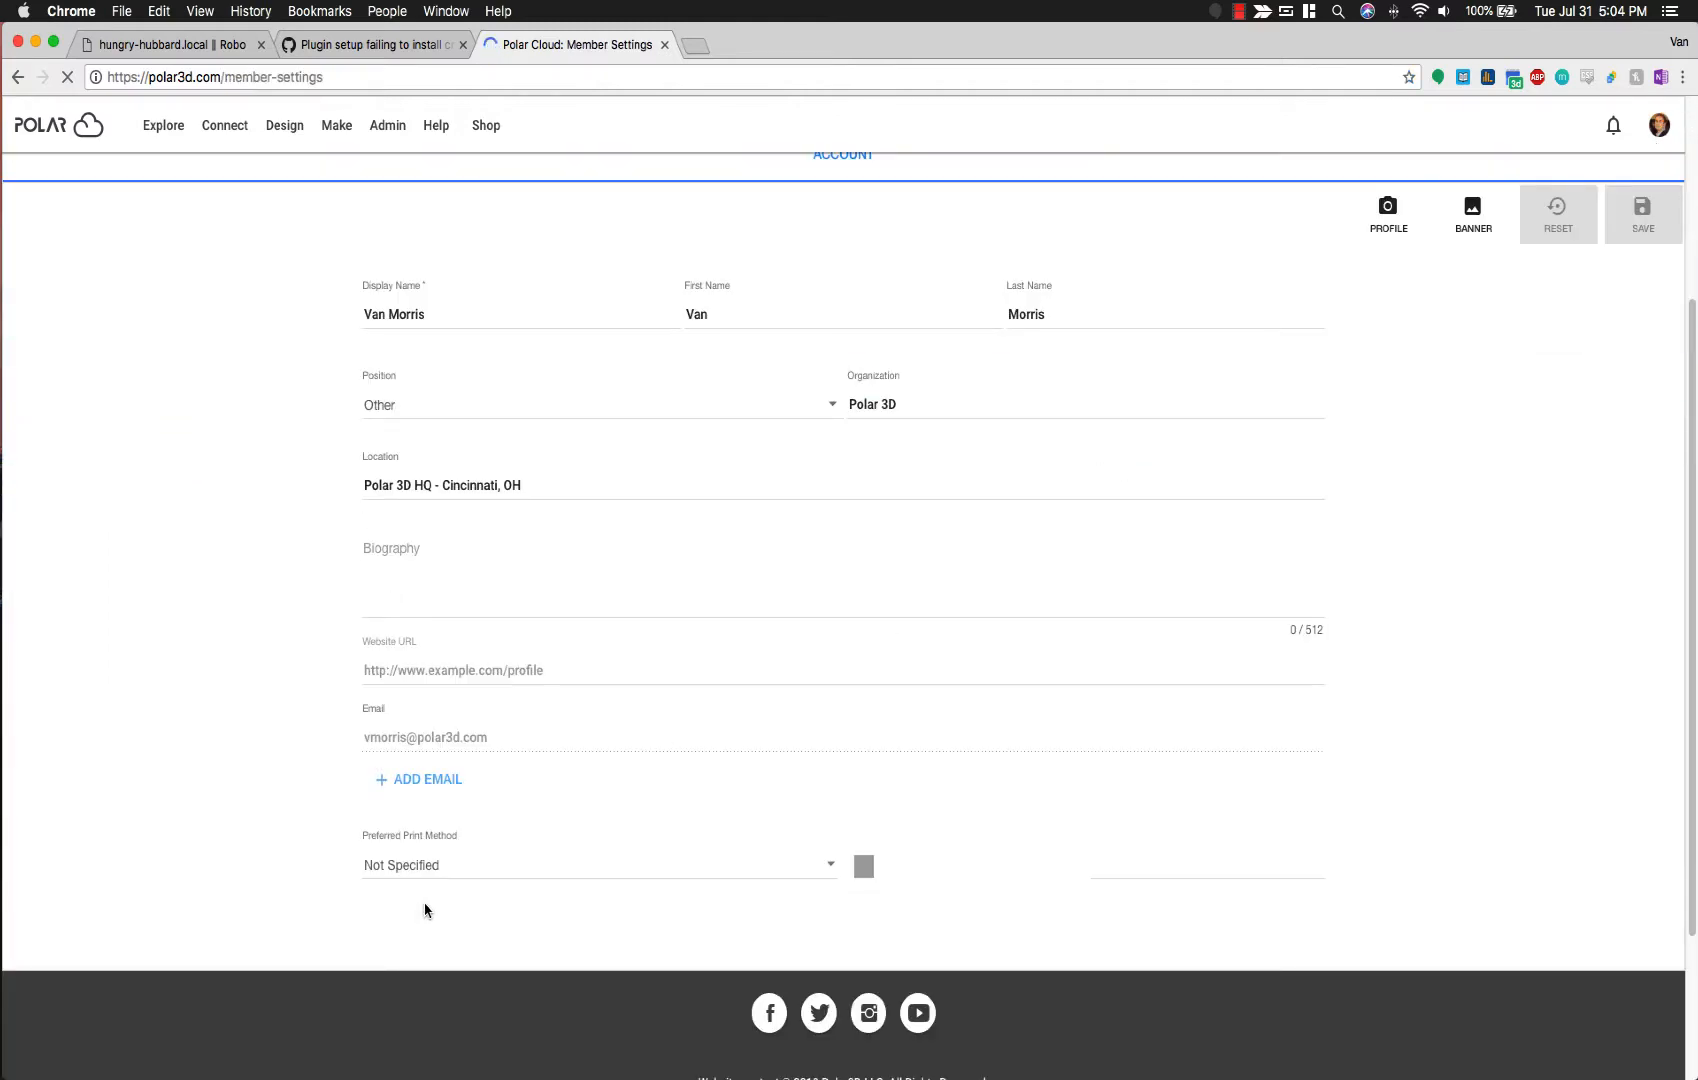
{"action": "left_click_drag", "start_coordinate": [409, 741], "coordinate": [531, 739]}
{"action": "left_click", "coordinate": [744, 848]}
{"action": "key", "text": "ctrl+shift+Tab"}
{"action": "key", "text": "ctrl+shift+Tab"}
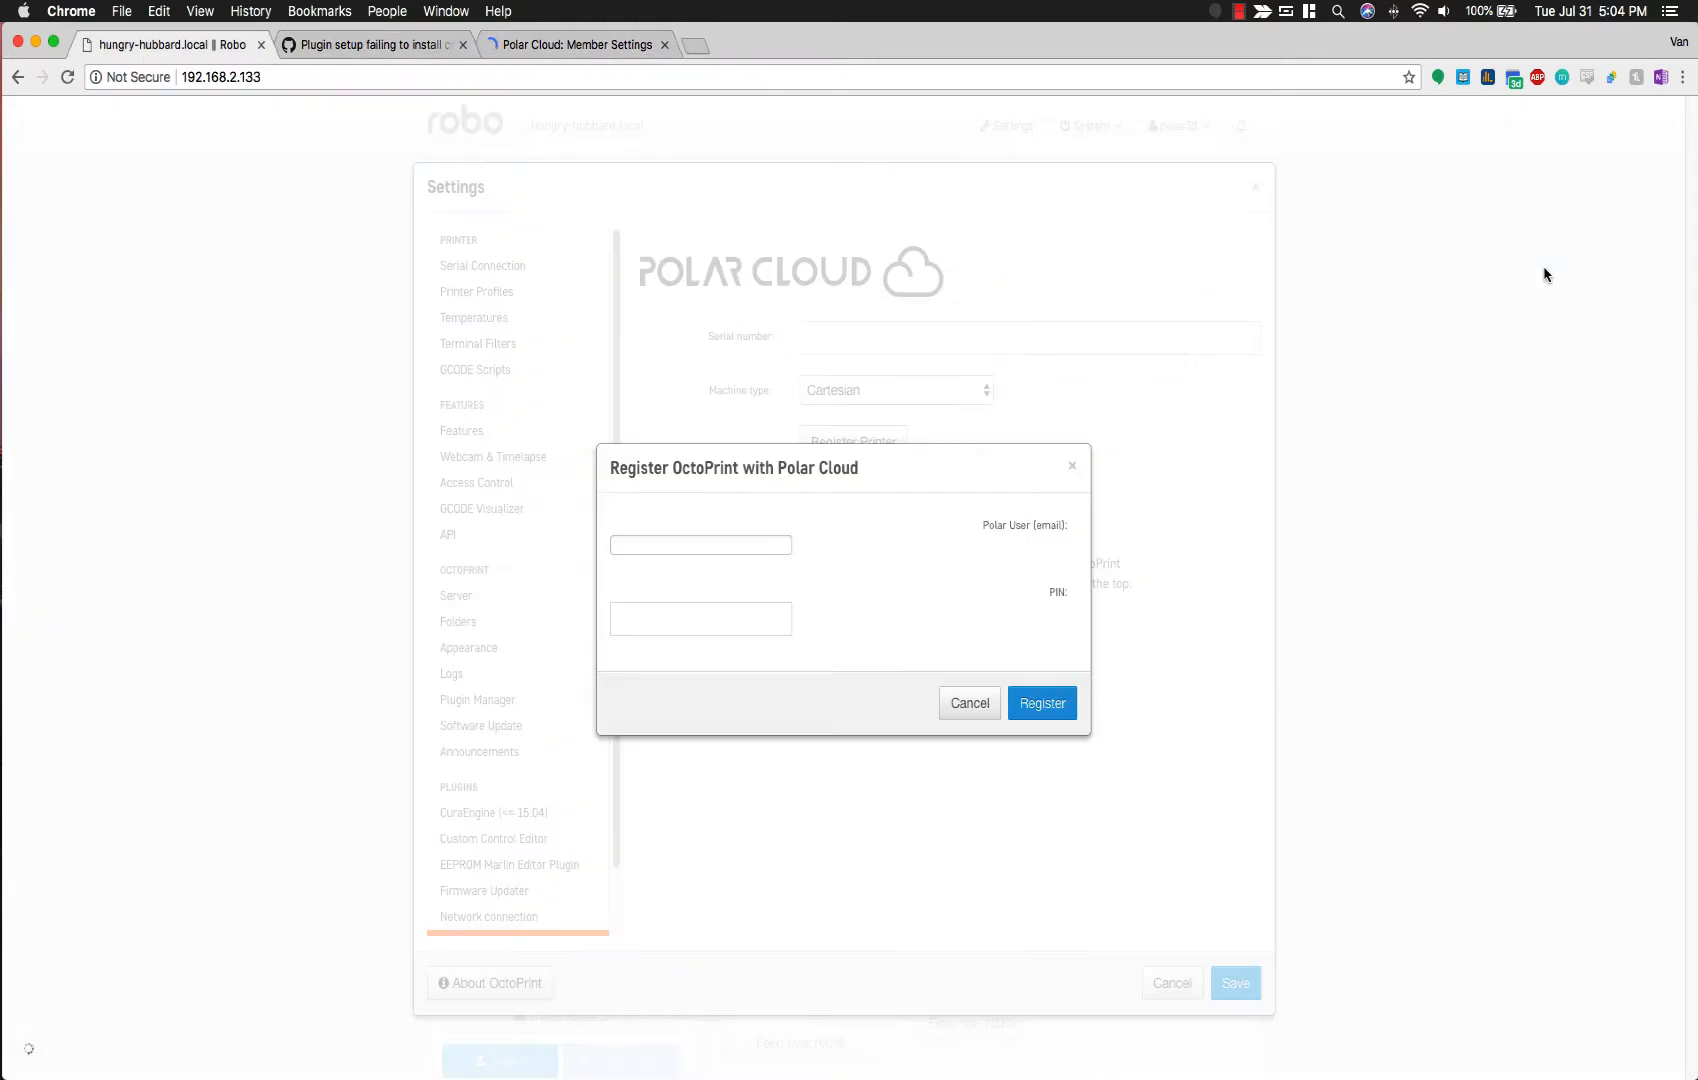
Step: Register Robo with the Polar account email and PIN, select serial OP001566, and return to Polar Cloud
{"action": "left_click", "coordinate": [773, 542]}
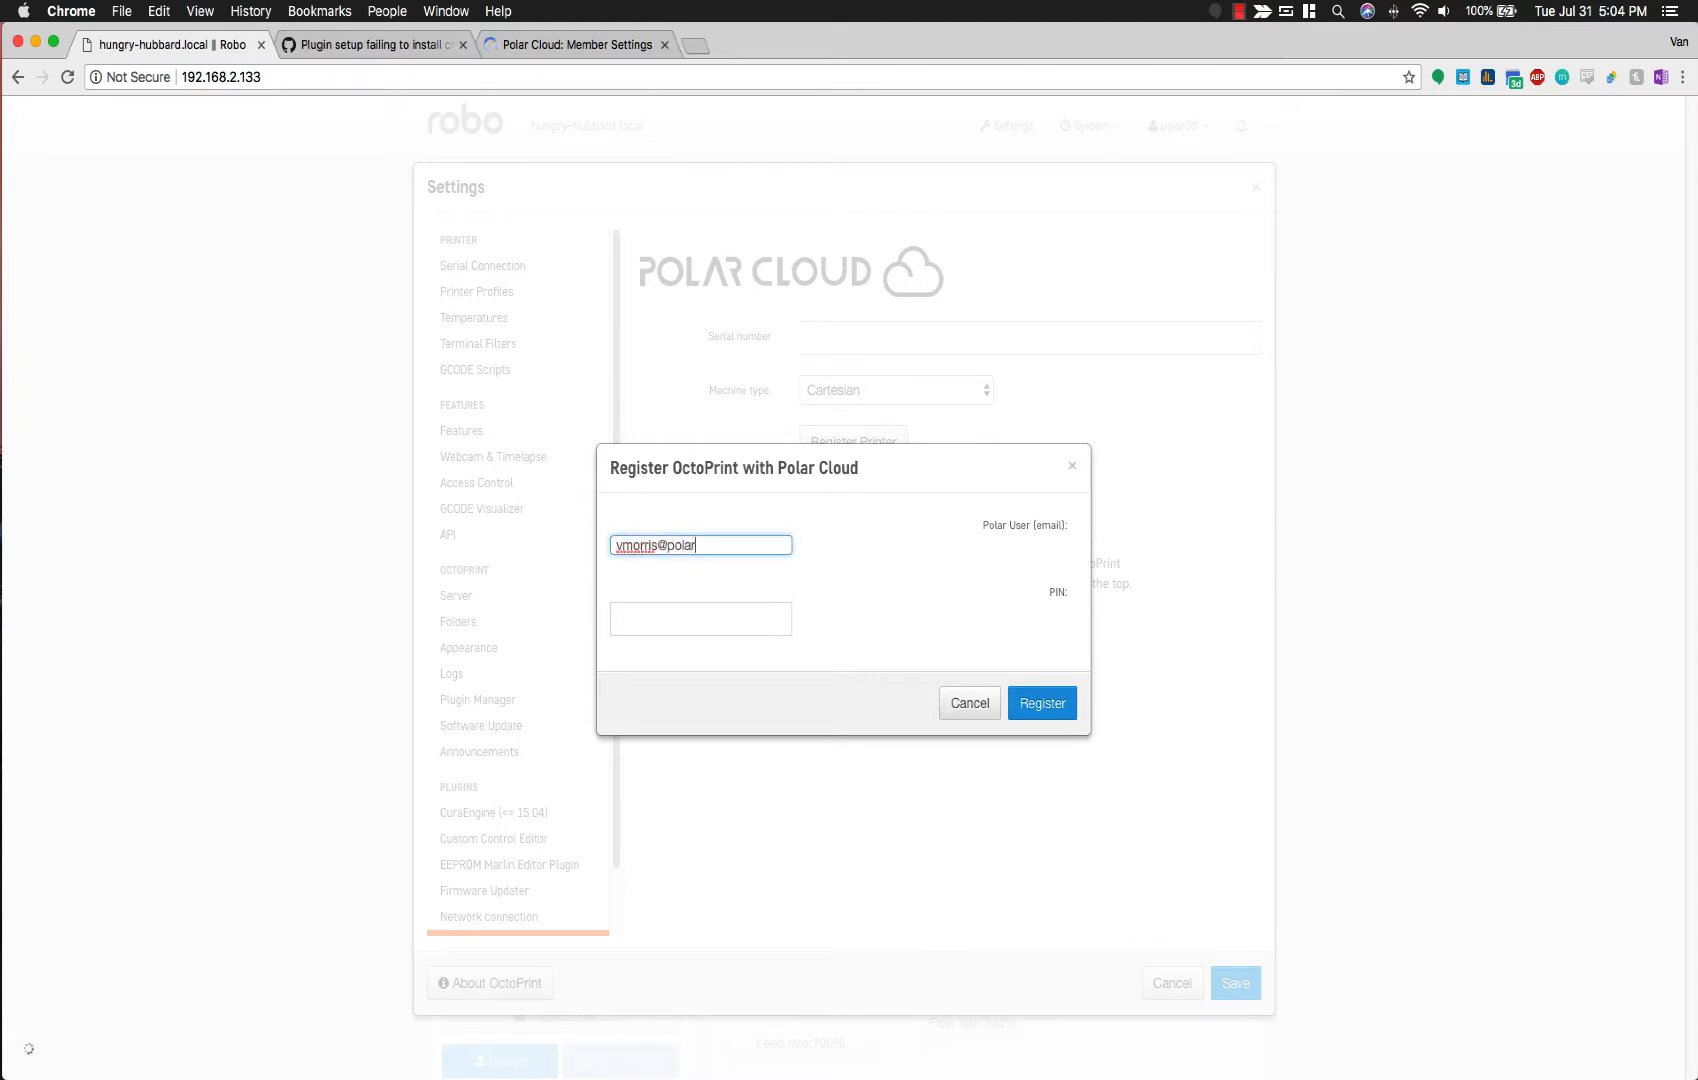
{"action": "key", "text": "Tab"}
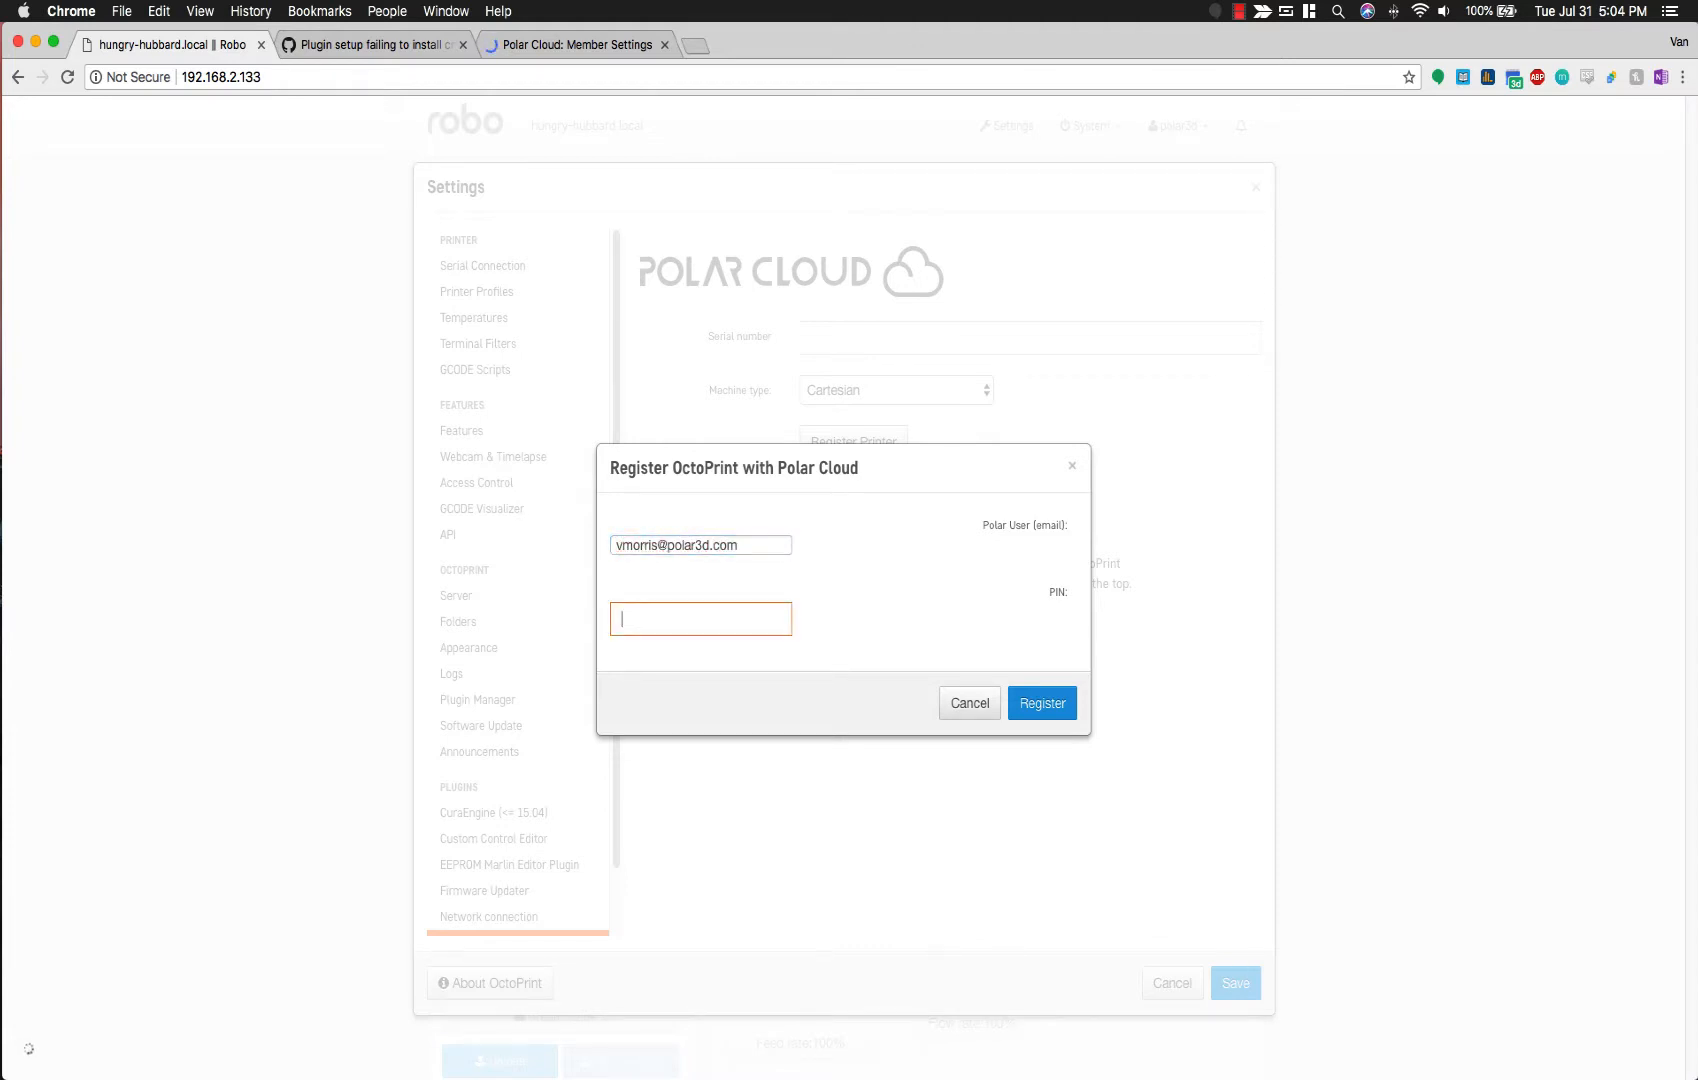
{"action": "type", "text": "••••"}
{"action": "left_click", "coordinate": [1030, 688]}
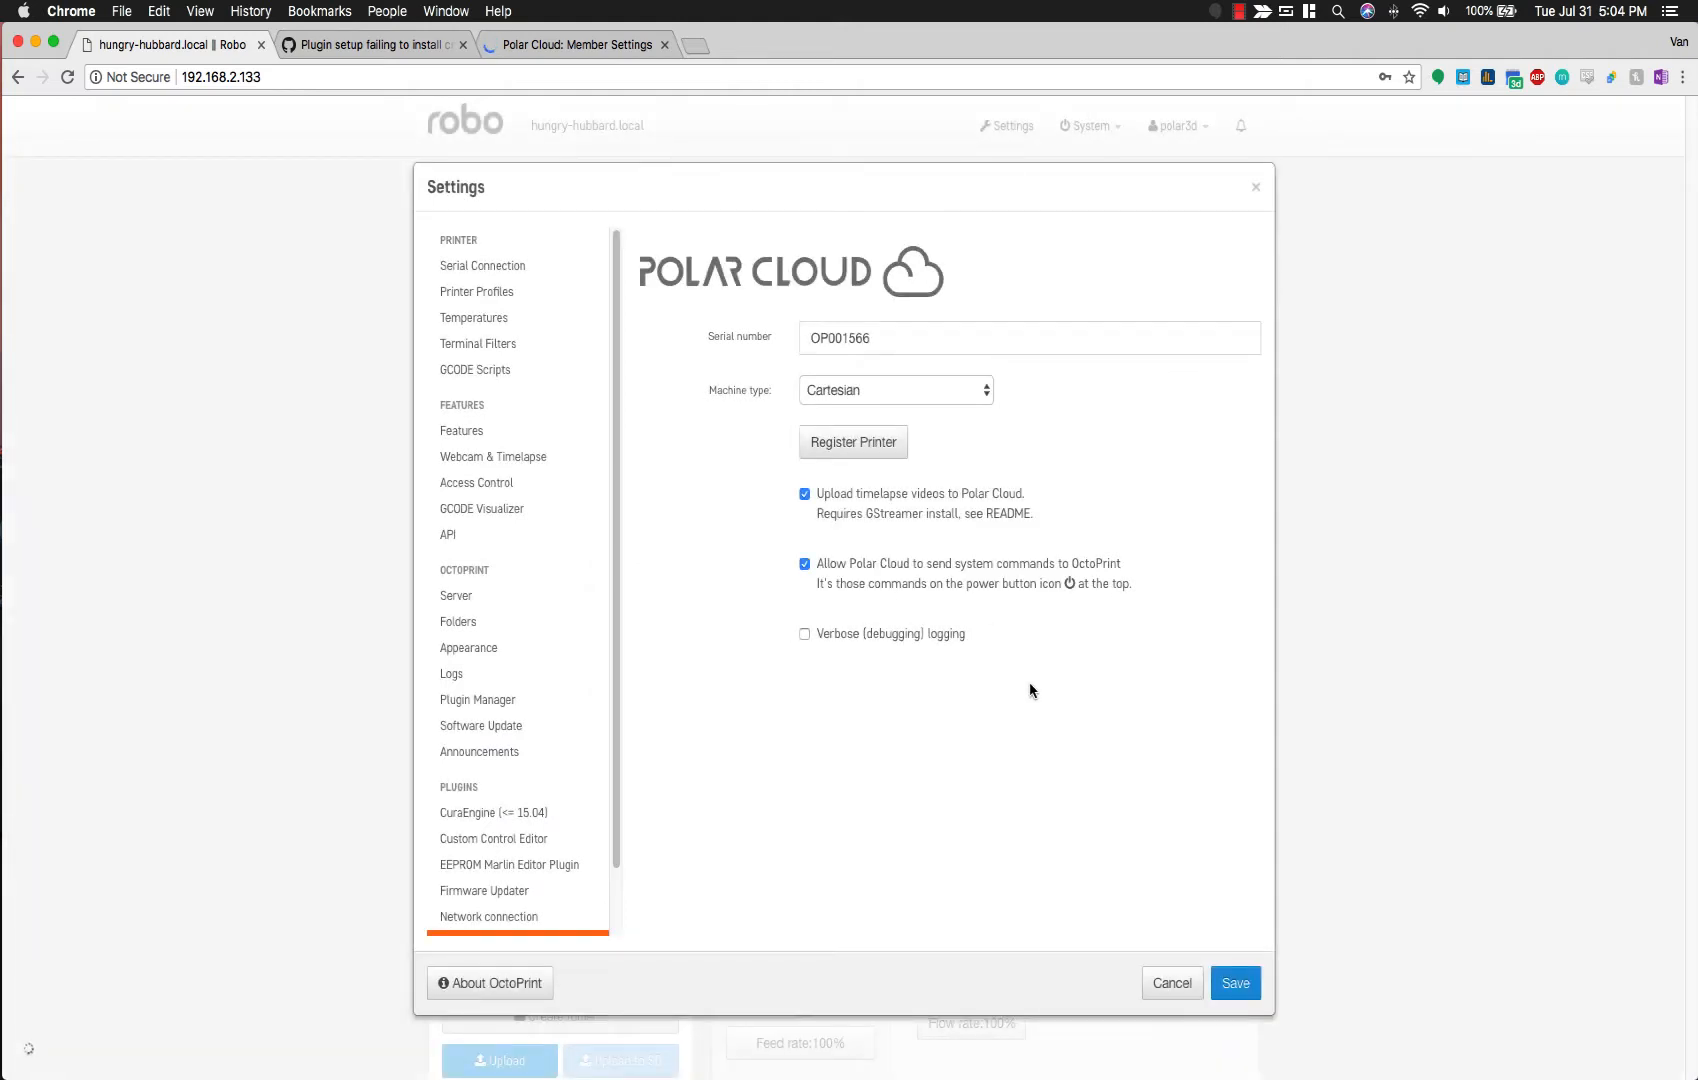
{"action": "double_click", "coordinate": [860, 342]}
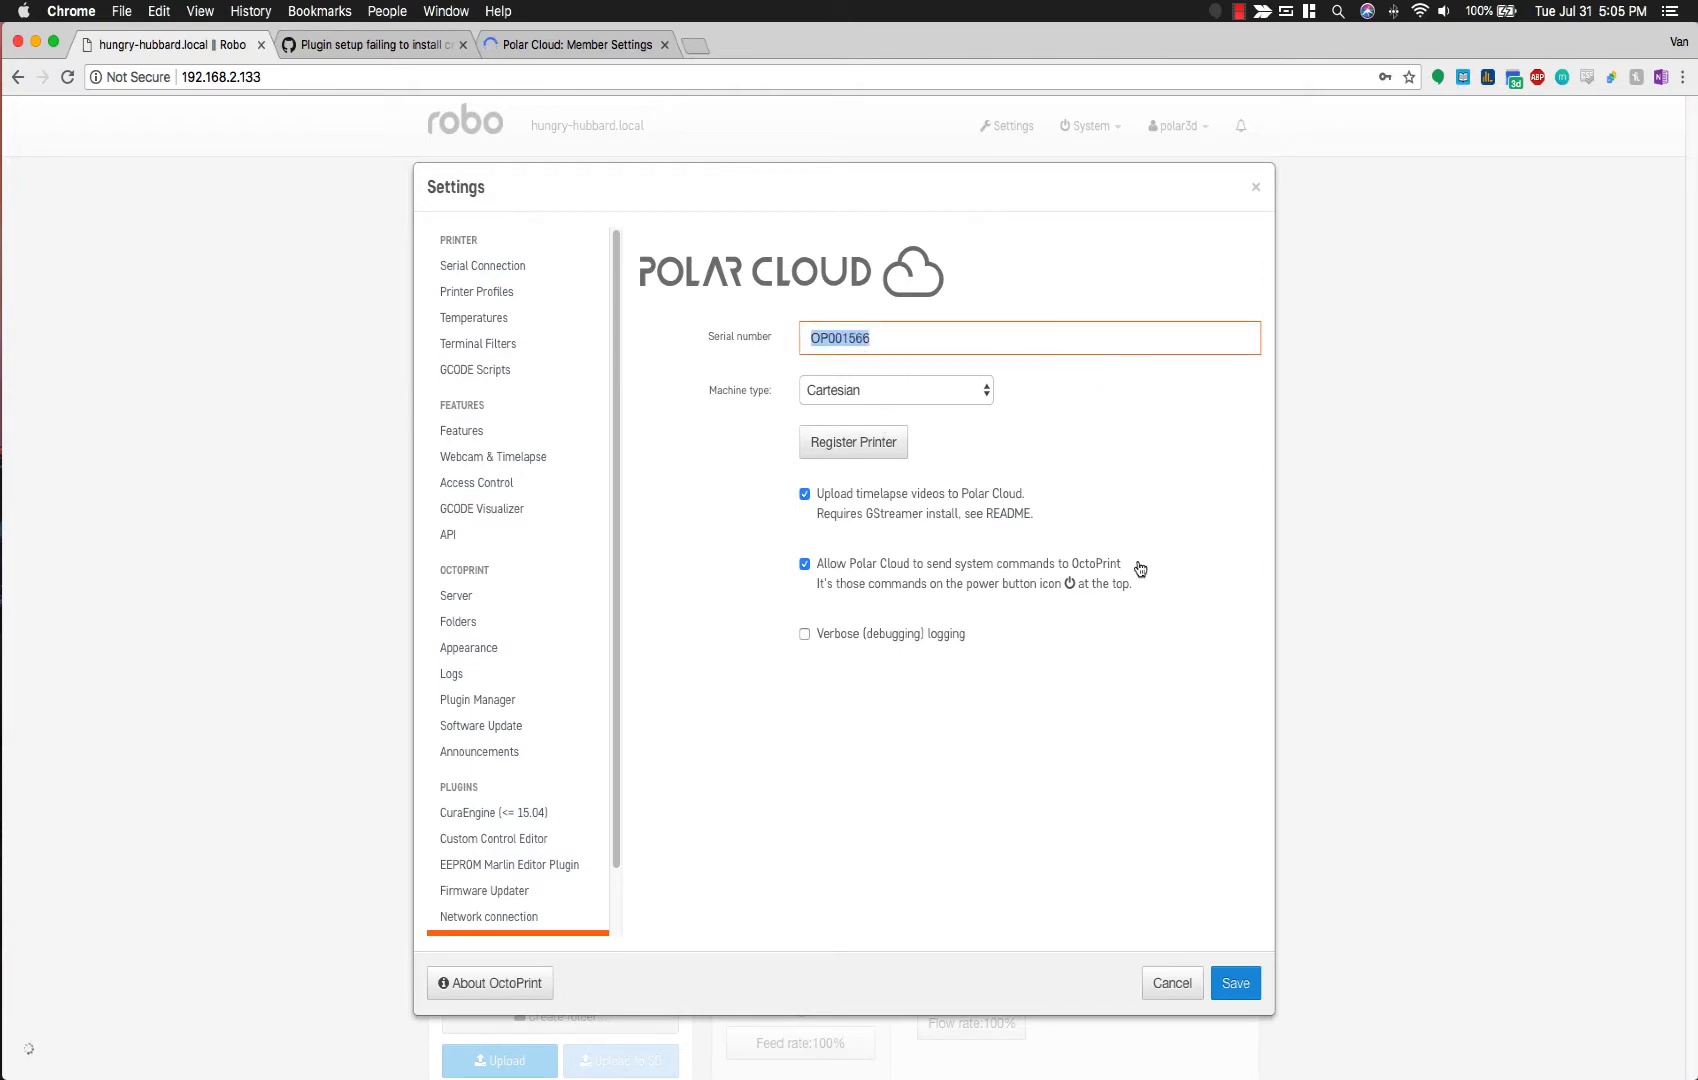
{"action": "left_click", "coordinate": [517, 48]}
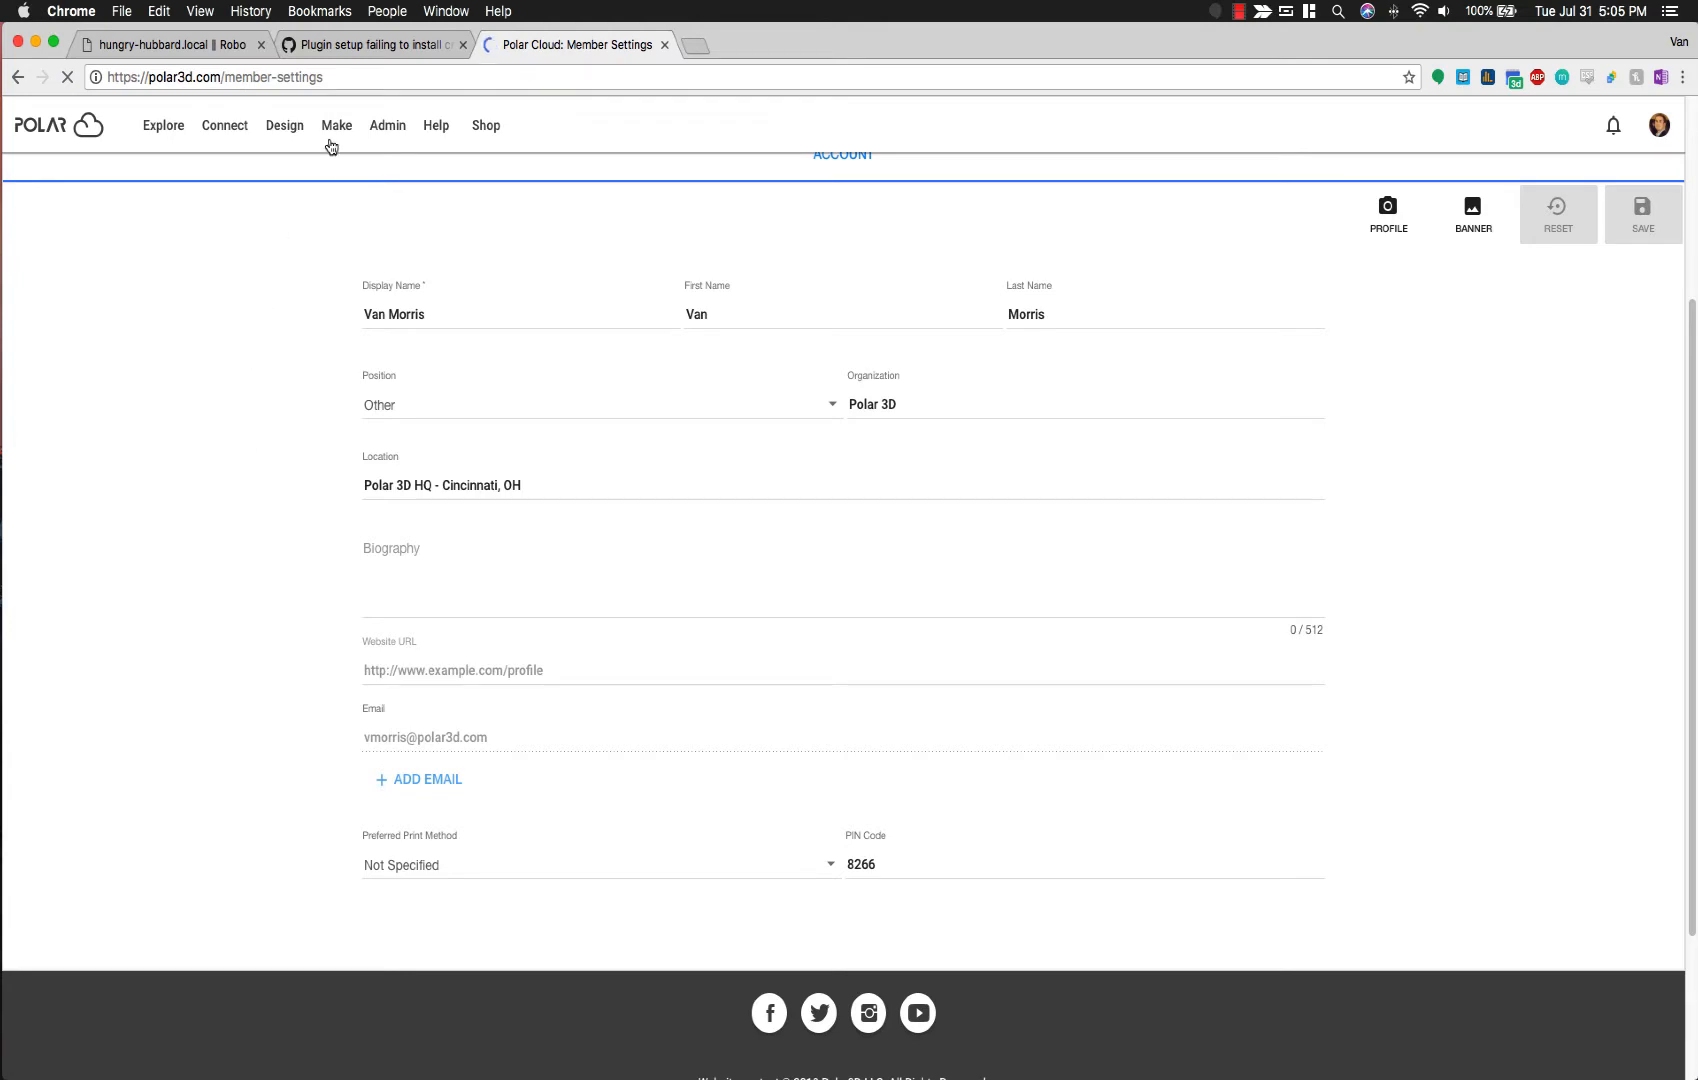
Step: Under Make > Printers in list view, open Robo C2 - Polar3D Test Unit and its Build Plate
{"action": "mouse_move", "coordinate": [335, 142]}
{"action": "left_click", "coordinate": [340, 180]}
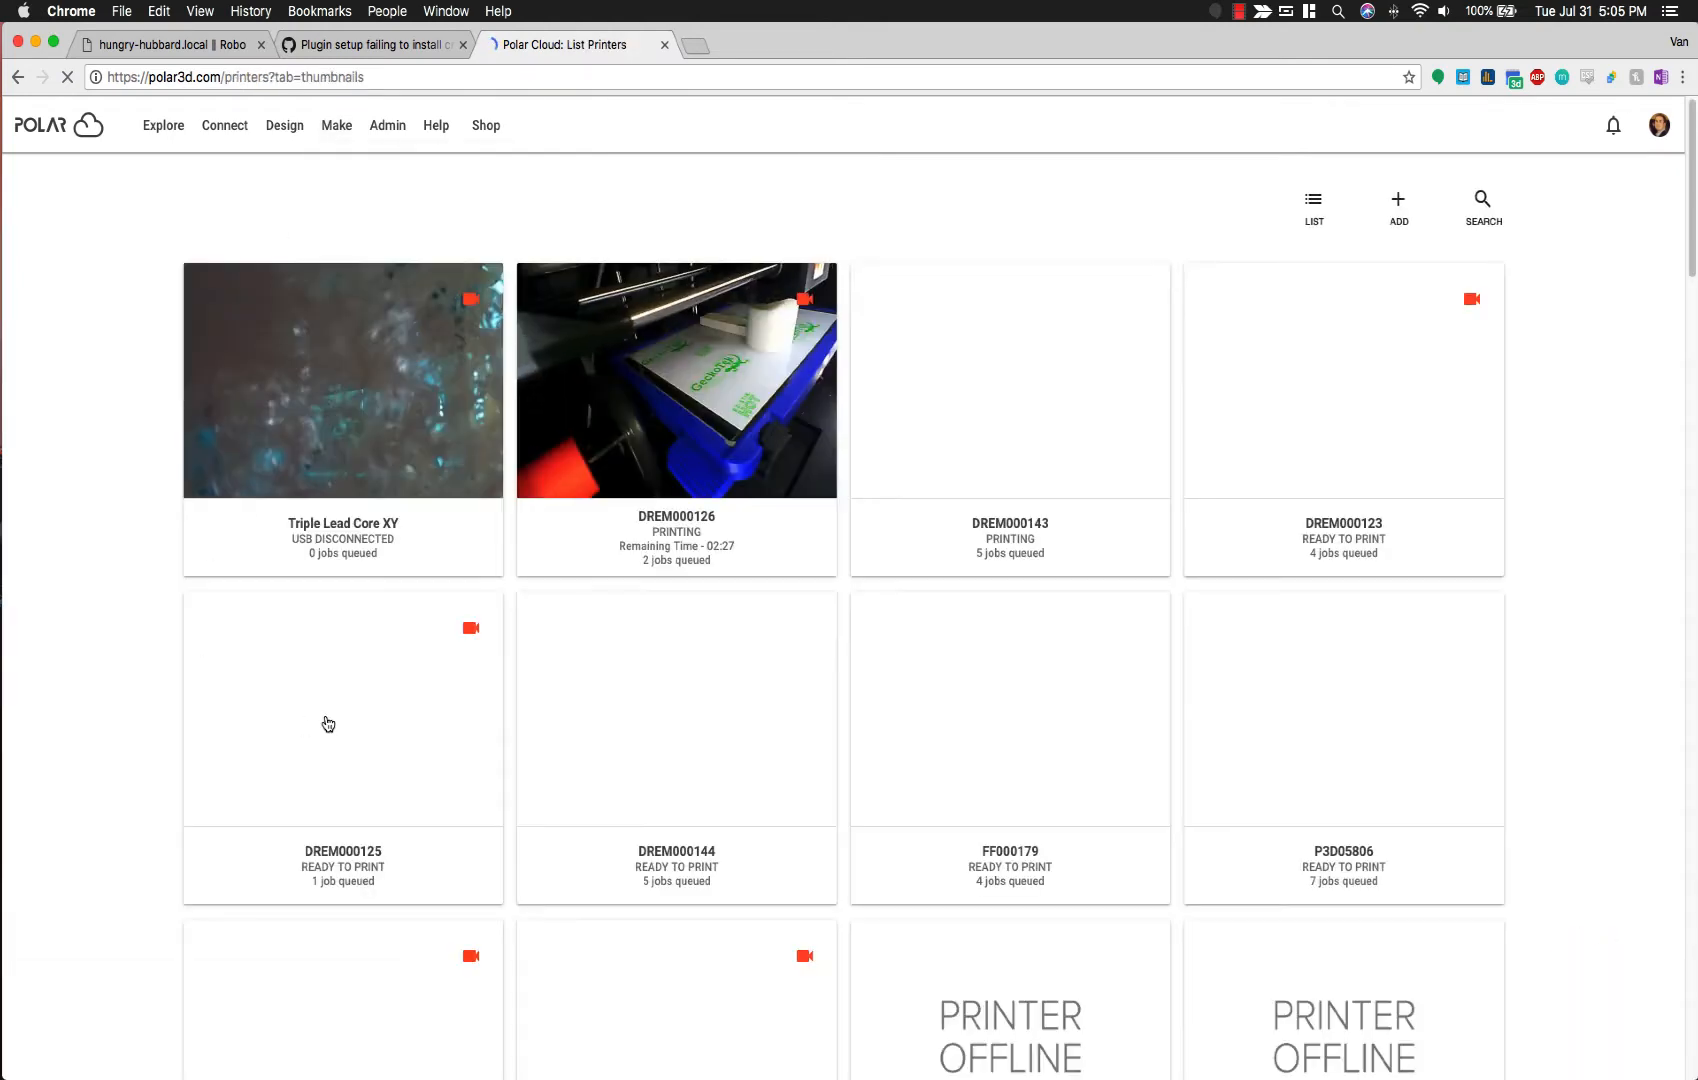
{"action": "scroll", "coordinate": [327, 722], "scroll_direction": "down", "scroll_amount": 3}
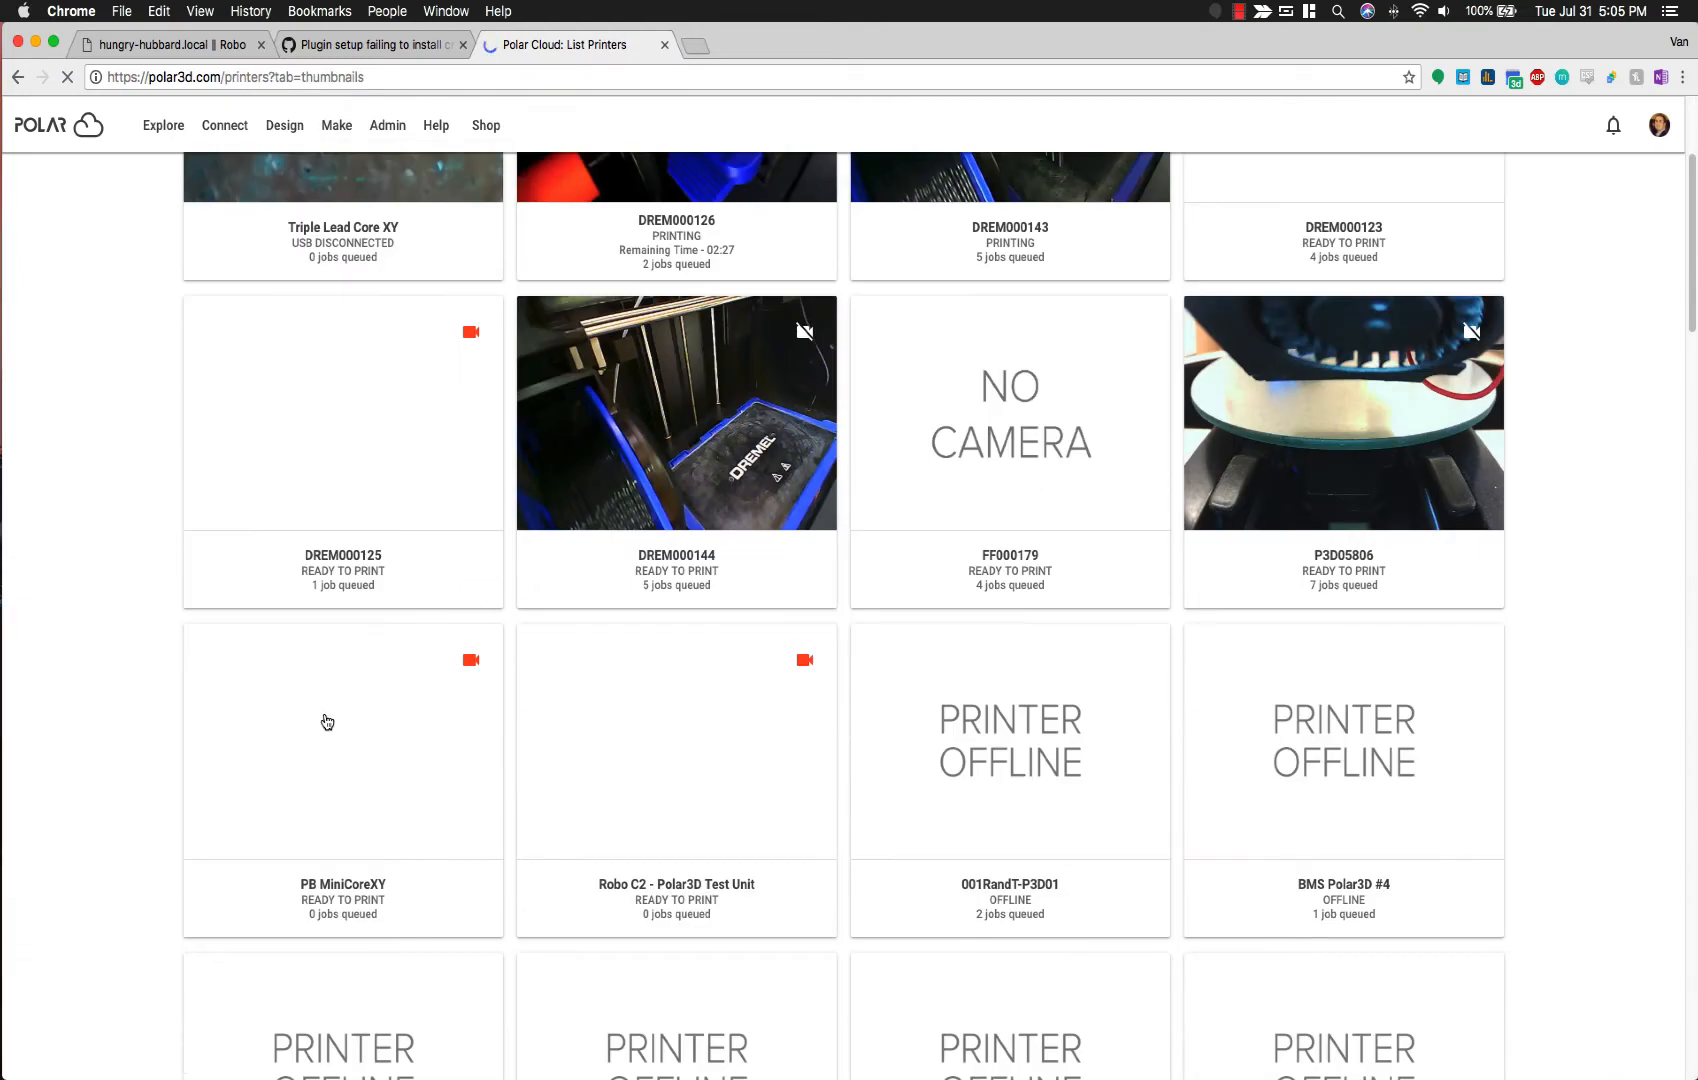
{"action": "scroll", "coordinate": [327, 722], "scroll_direction": "up", "scroll_amount": 3}
{"action": "left_click", "coordinate": [1311, 210]}
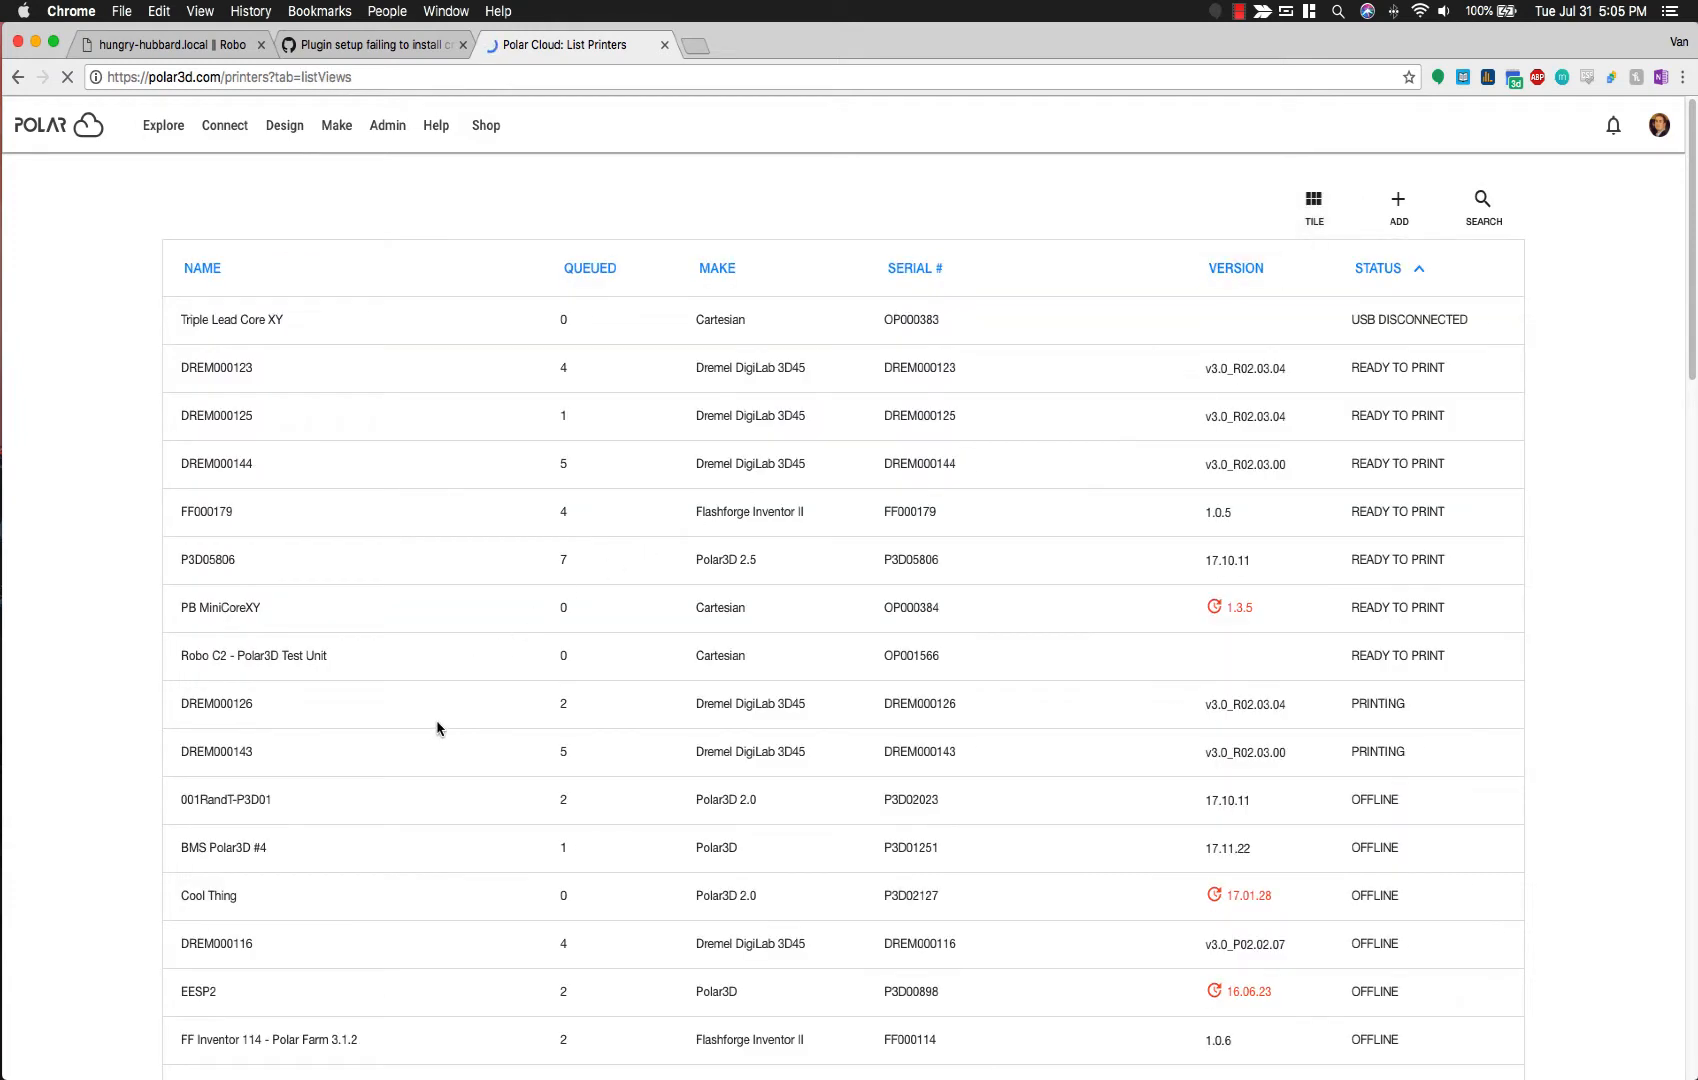
{"action": "left_click_drag", "start_coordinate": [846, 655], "coordinate": [1047, 665]}
{"action": "left_click", "coordinate": [1137, 664]}
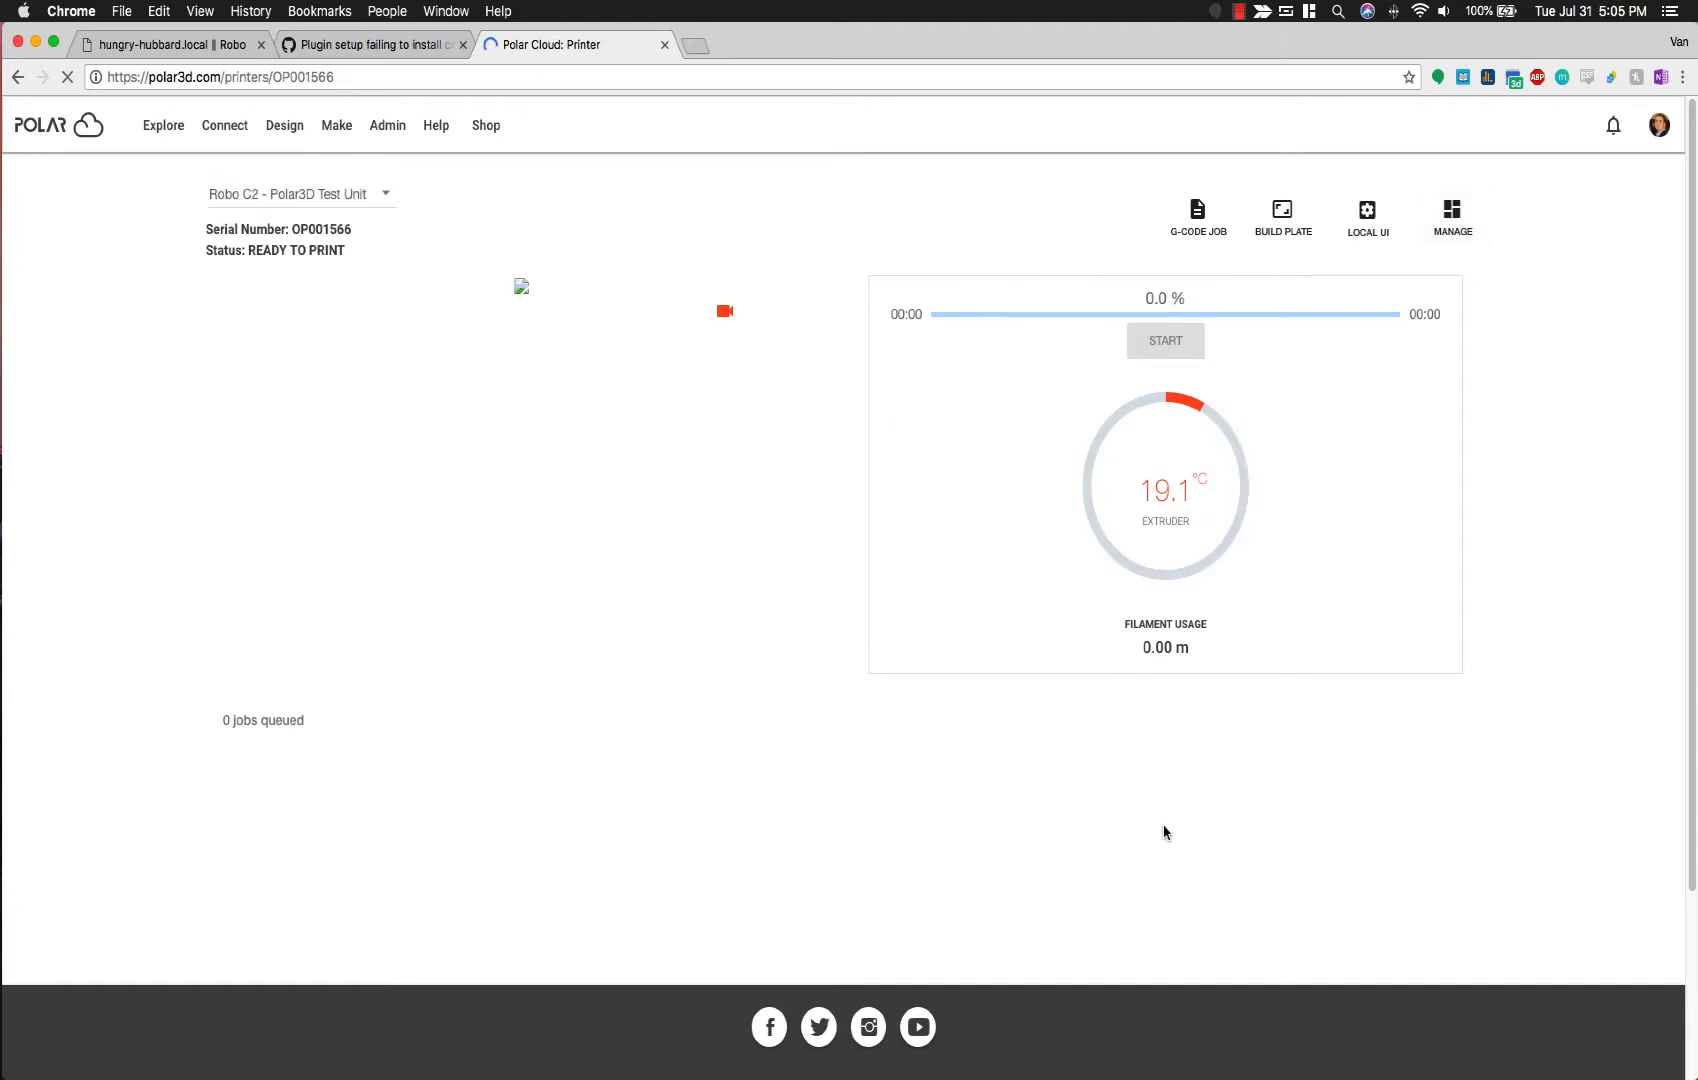
{"action": "left_click", "coordinate": [1285, 220]}
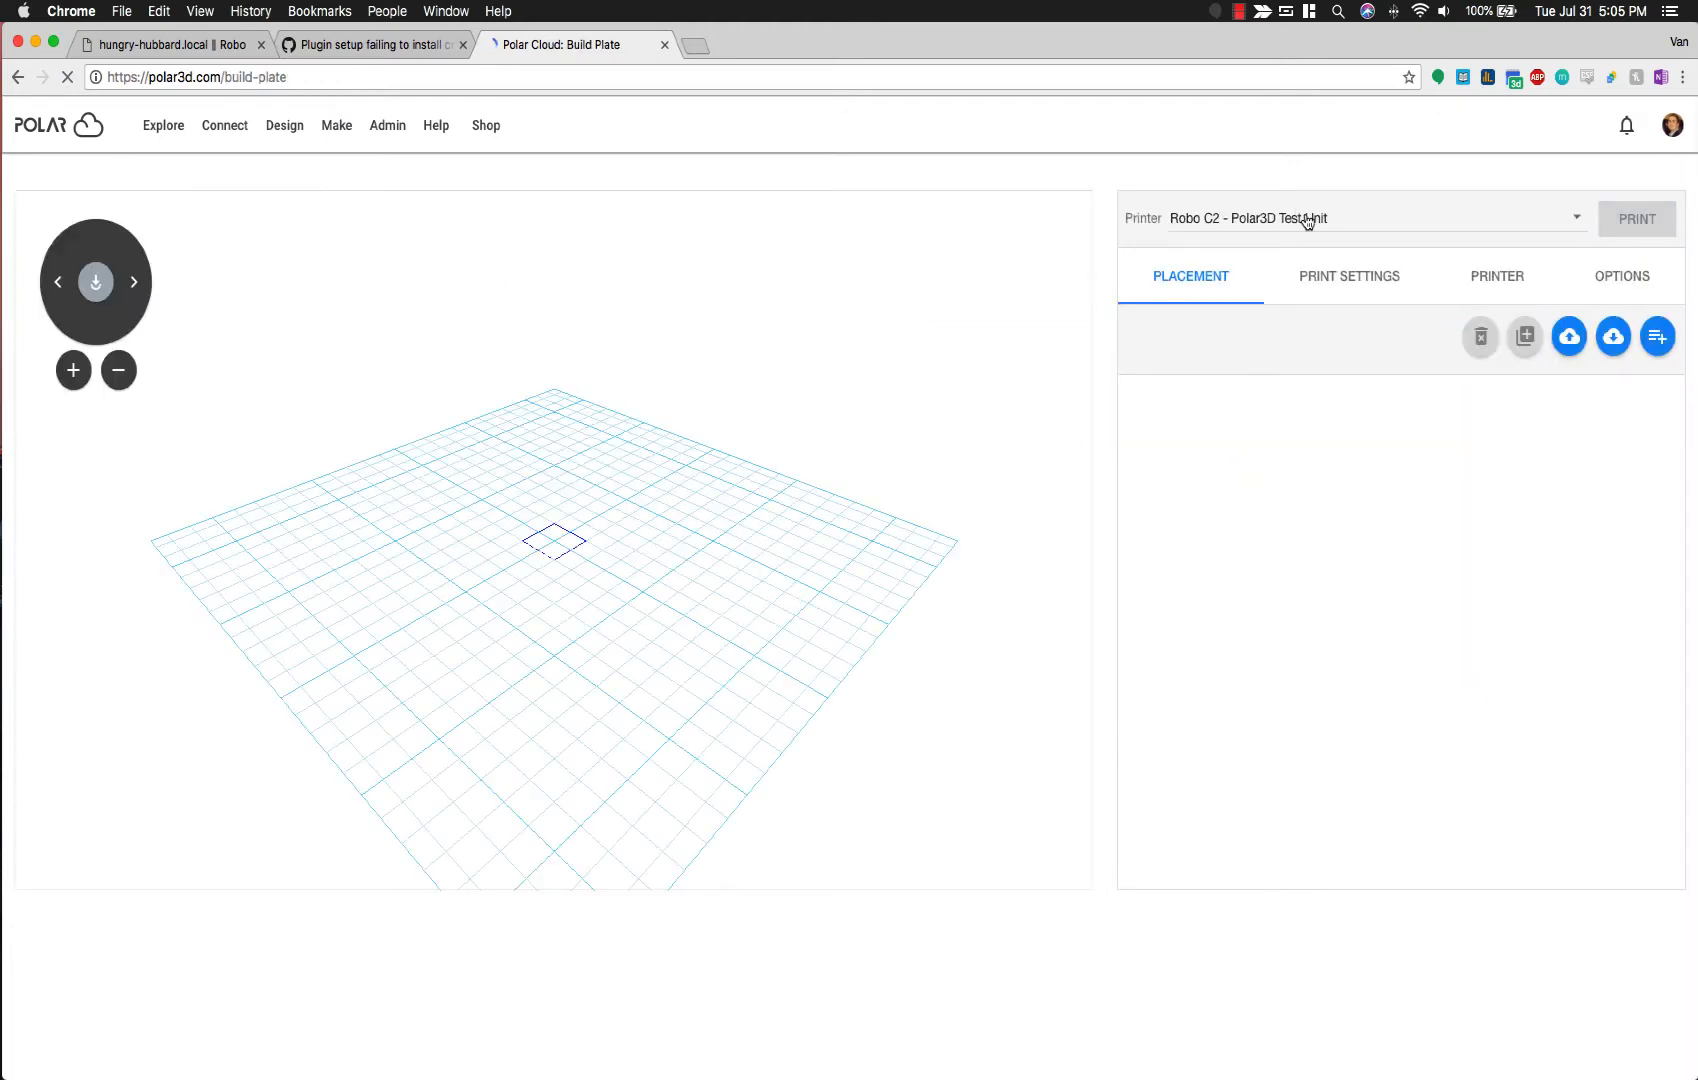
Step: Check the printer's build plate dimensions, then duplicate the print settings and save 'Robo C2 - Polar3D' to the account
{"action": "left_click", "coordinate": [1496, 284]}
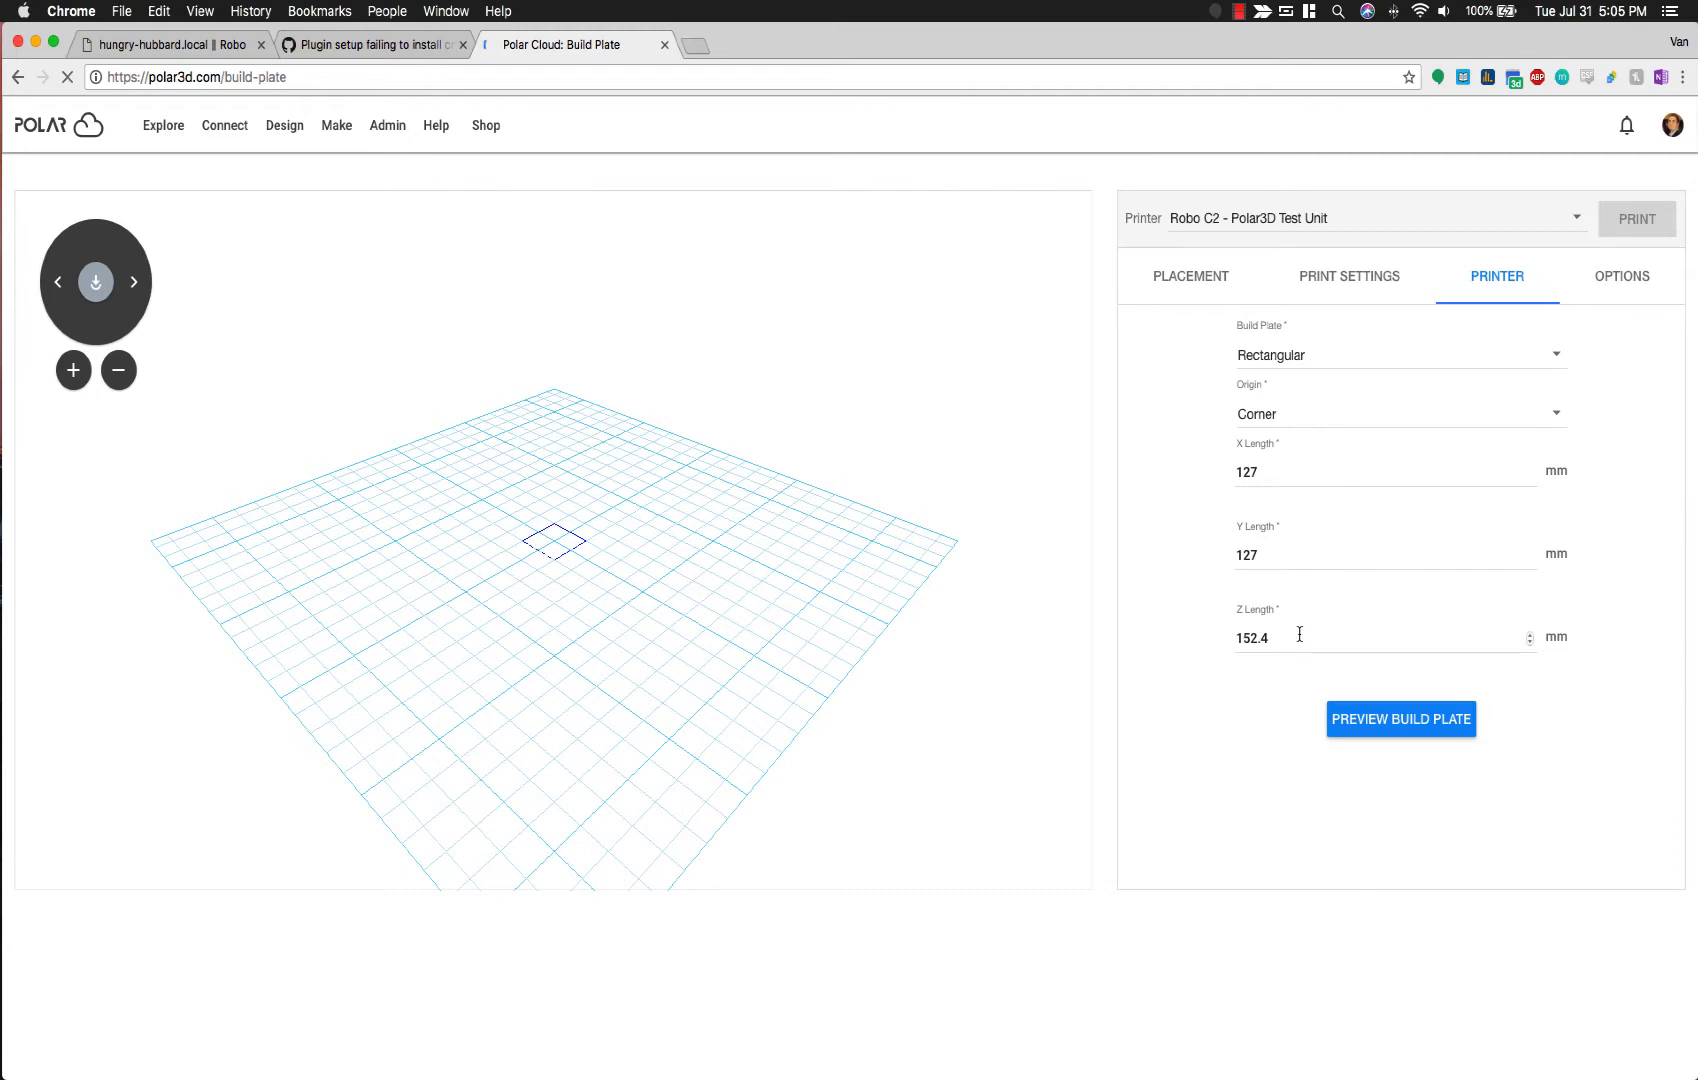
{"action": "left_click", "coordinate": [1385, 722]}
{"action": "left_click", "coordinate": [1354, 275]}
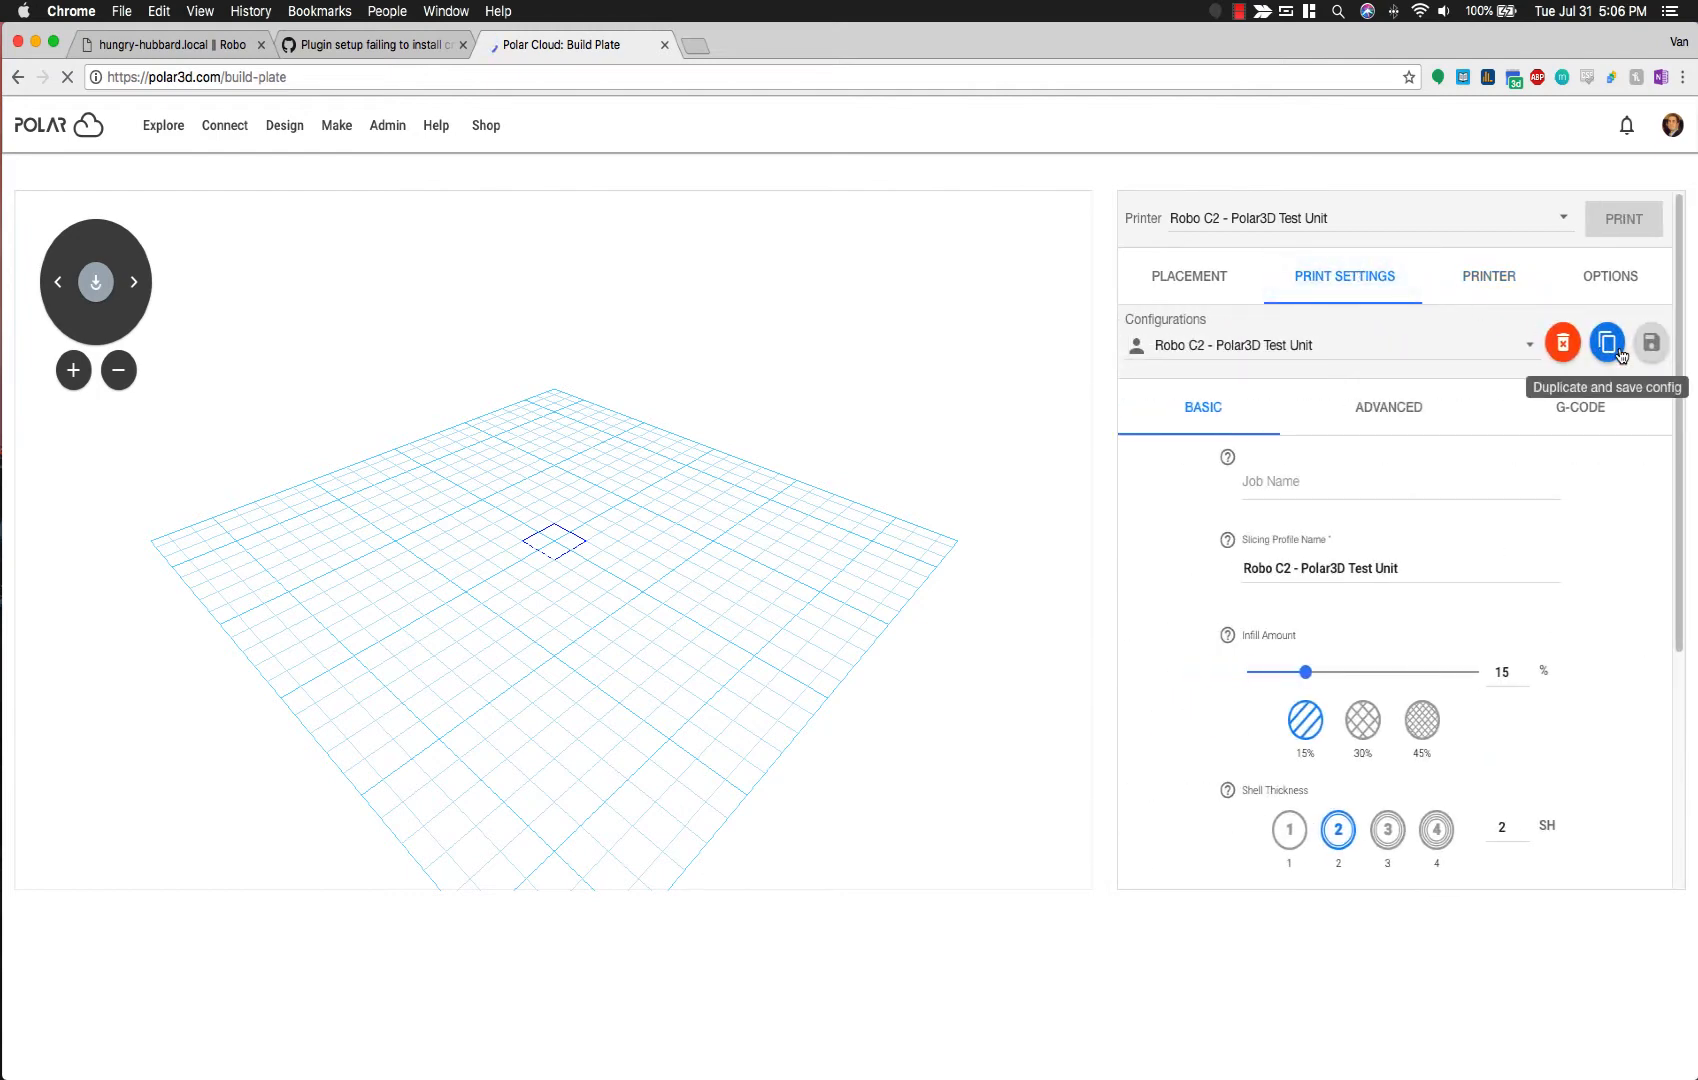
{"action": "left_click", "coordinate": [1607, 344]}
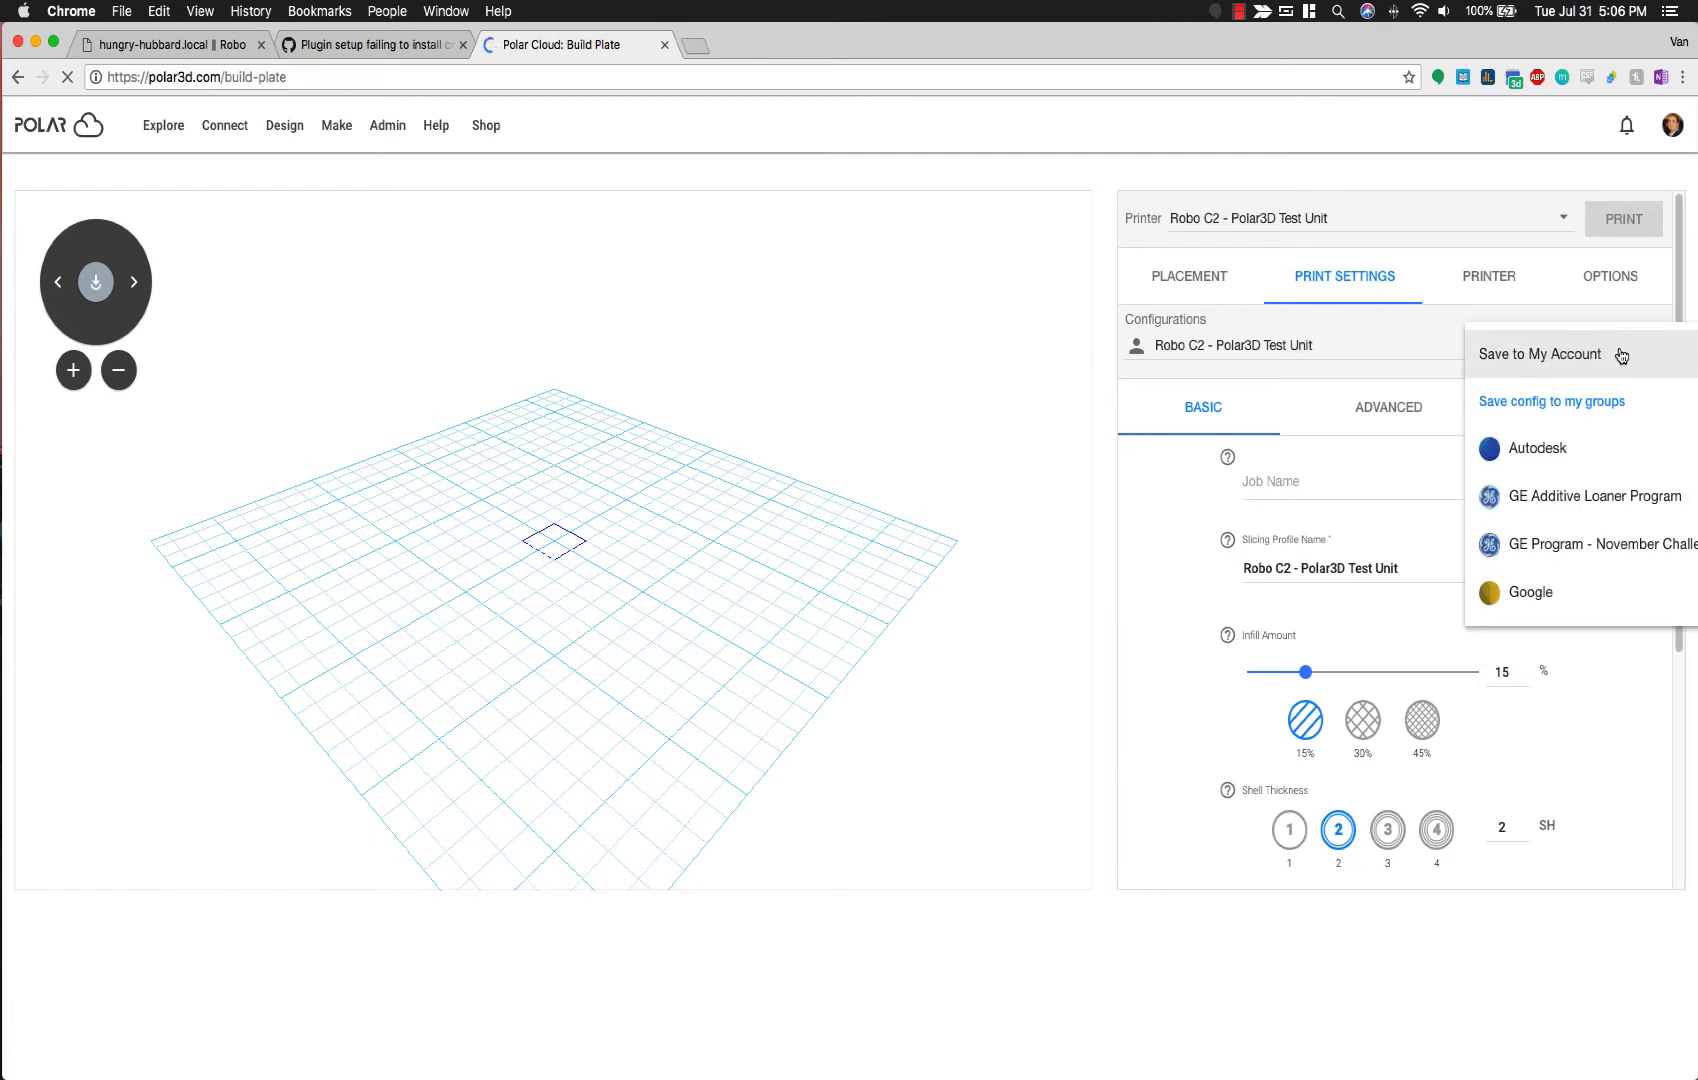
{"action": "left_click", "coordinate": [1621, 356]}
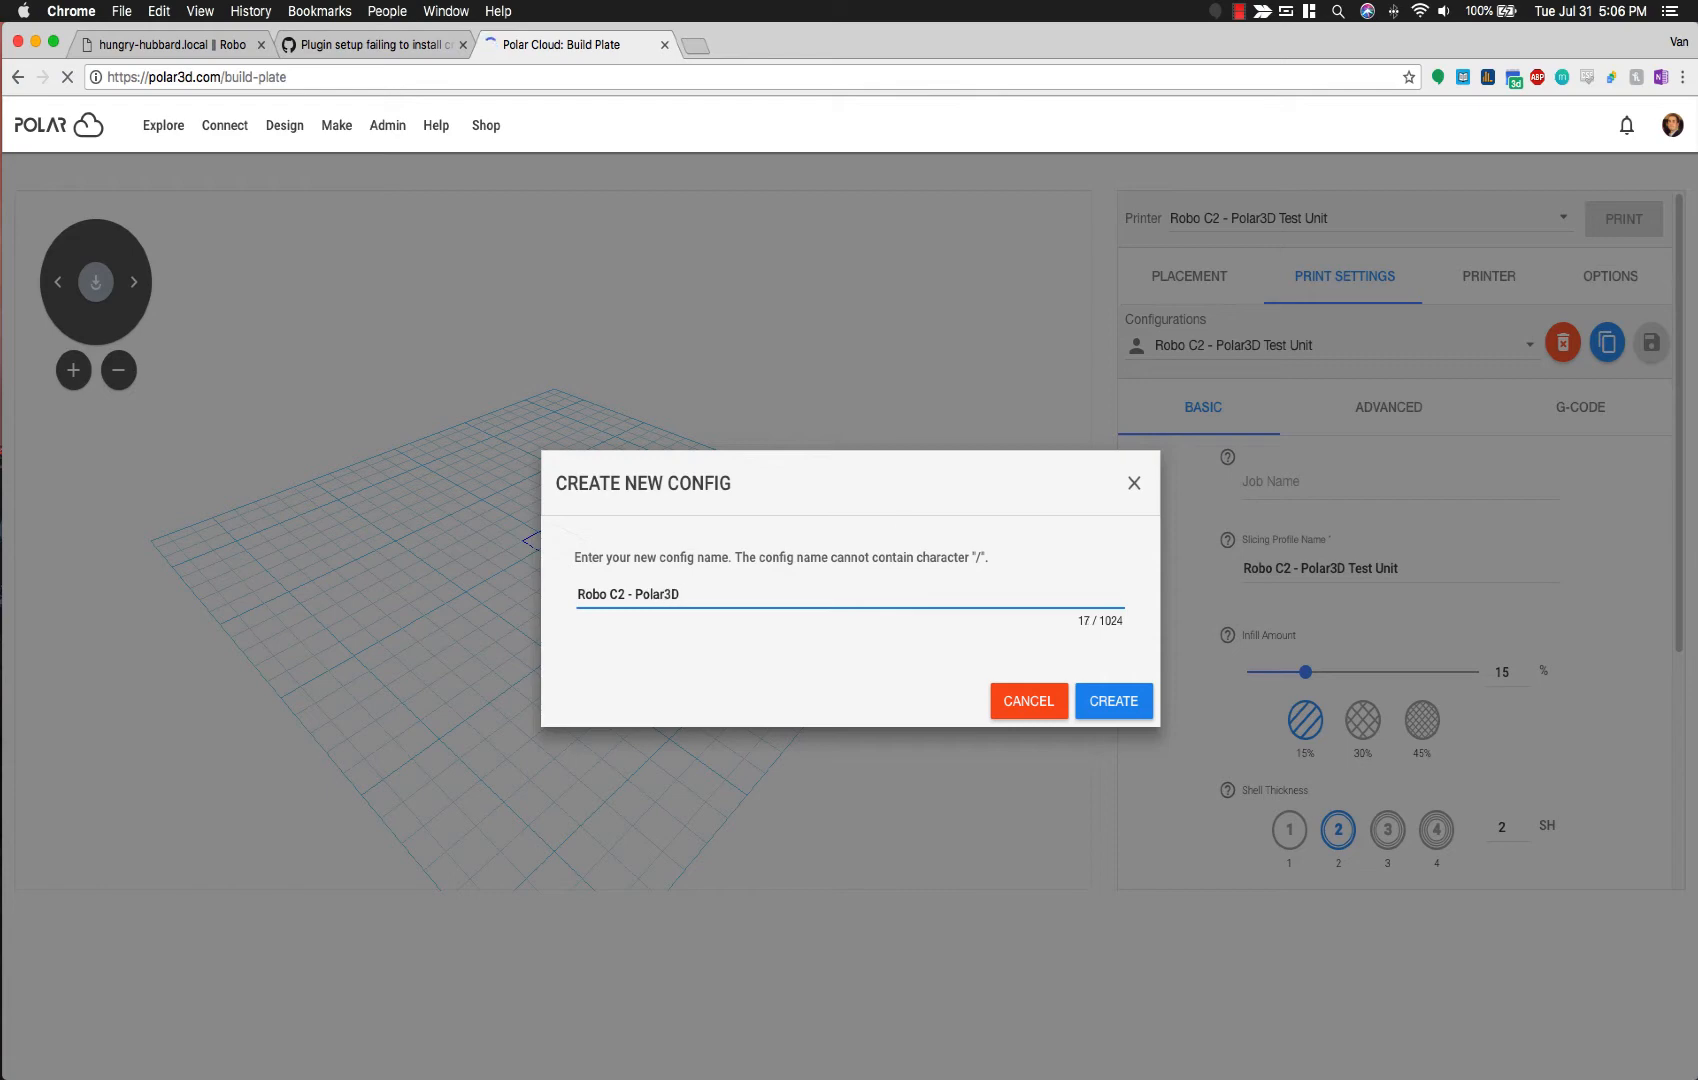
{"action": "left_click", "coordinate": [1079, 703]}
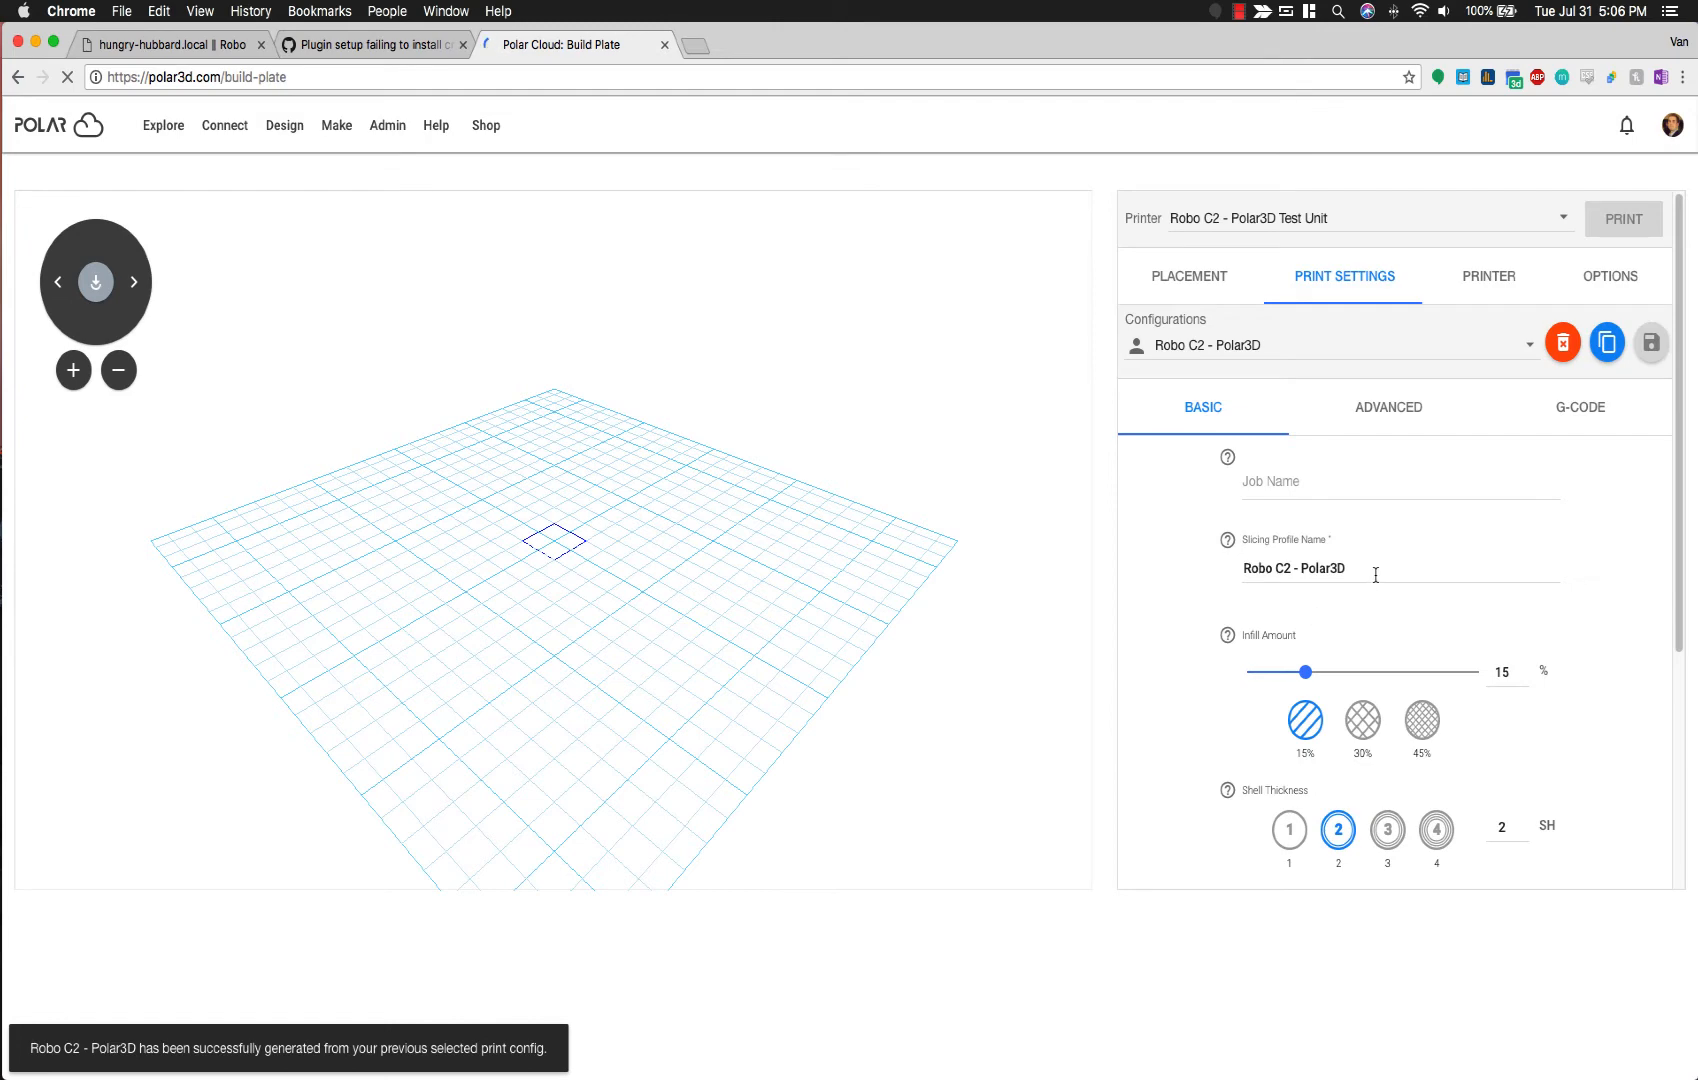
Step: Review the new config's ADVANCED settings (15% infill, shell thickness 2) and its start/end G-code
{"action": "scroll", "coordinate": [1420, 640], "scroll_direction": "down", "scroll_amount": 3}
{"action": "scroll", "coordinate": [1415, 665], "scroll_direction": "up", "scroll_amount": 3}
{"action": "left_click", "coordinate": [1393, 419]}
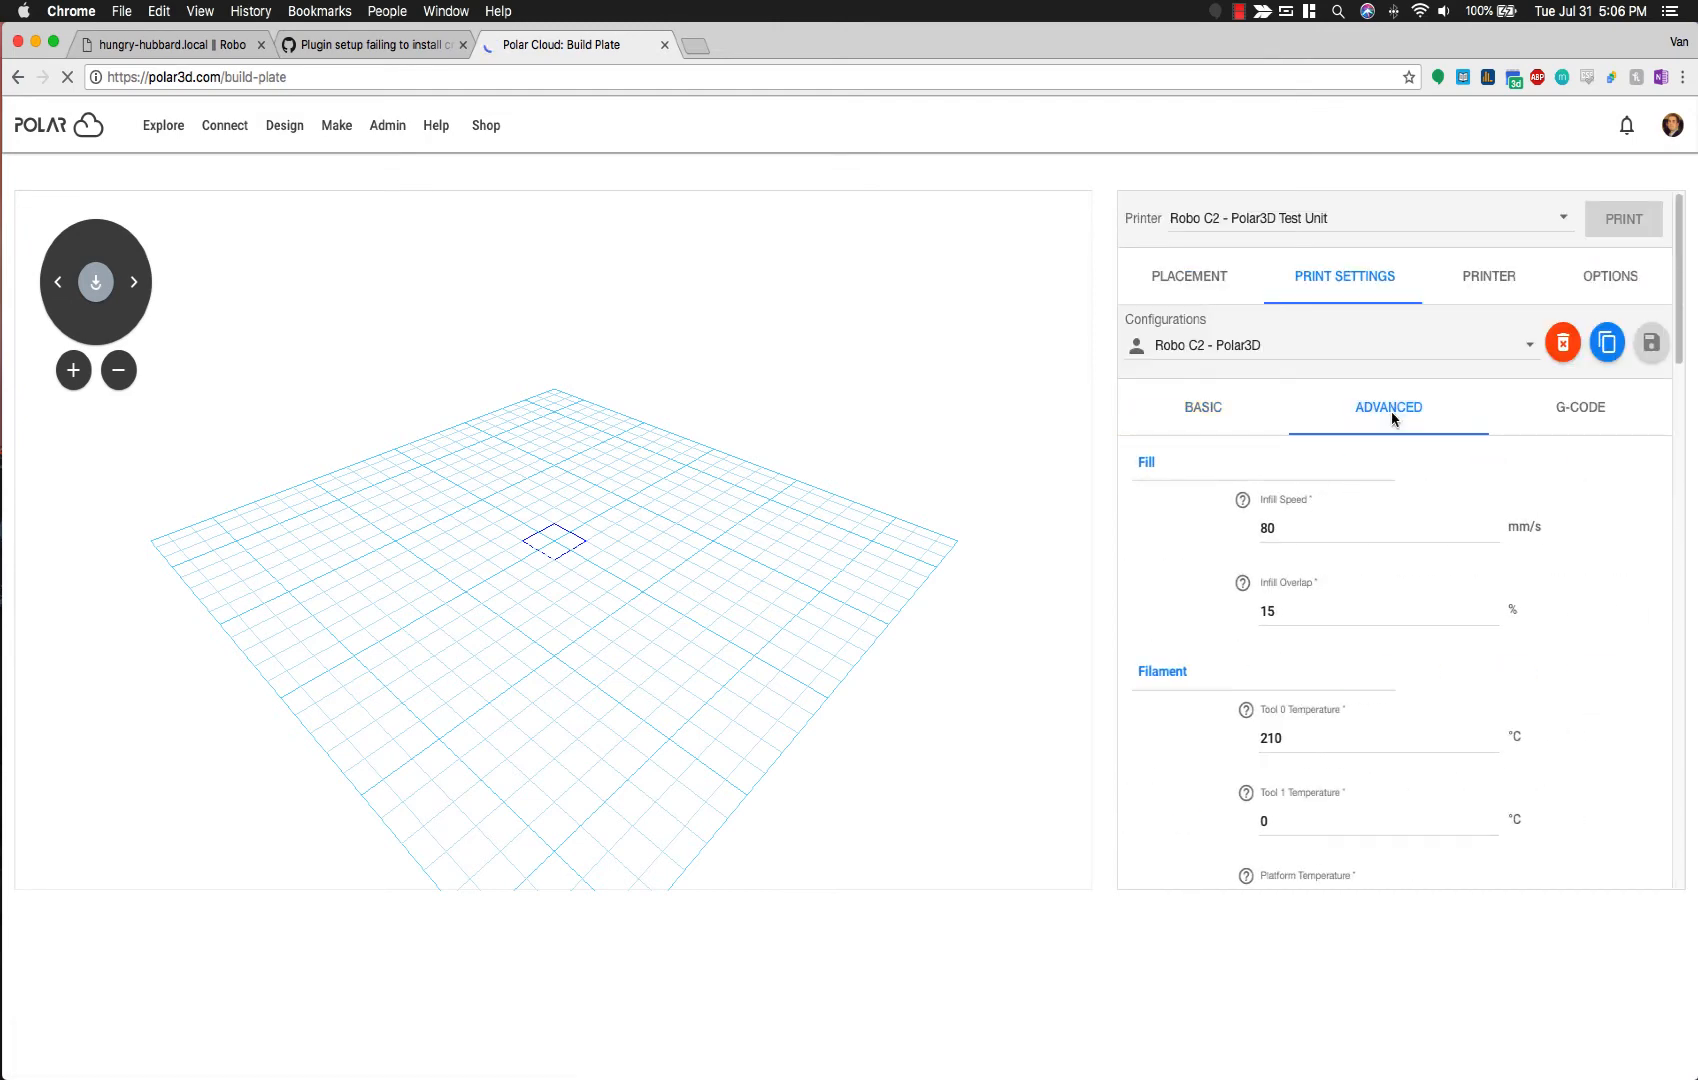
{"action": "left_click", "coordinate": [1565, 423]}
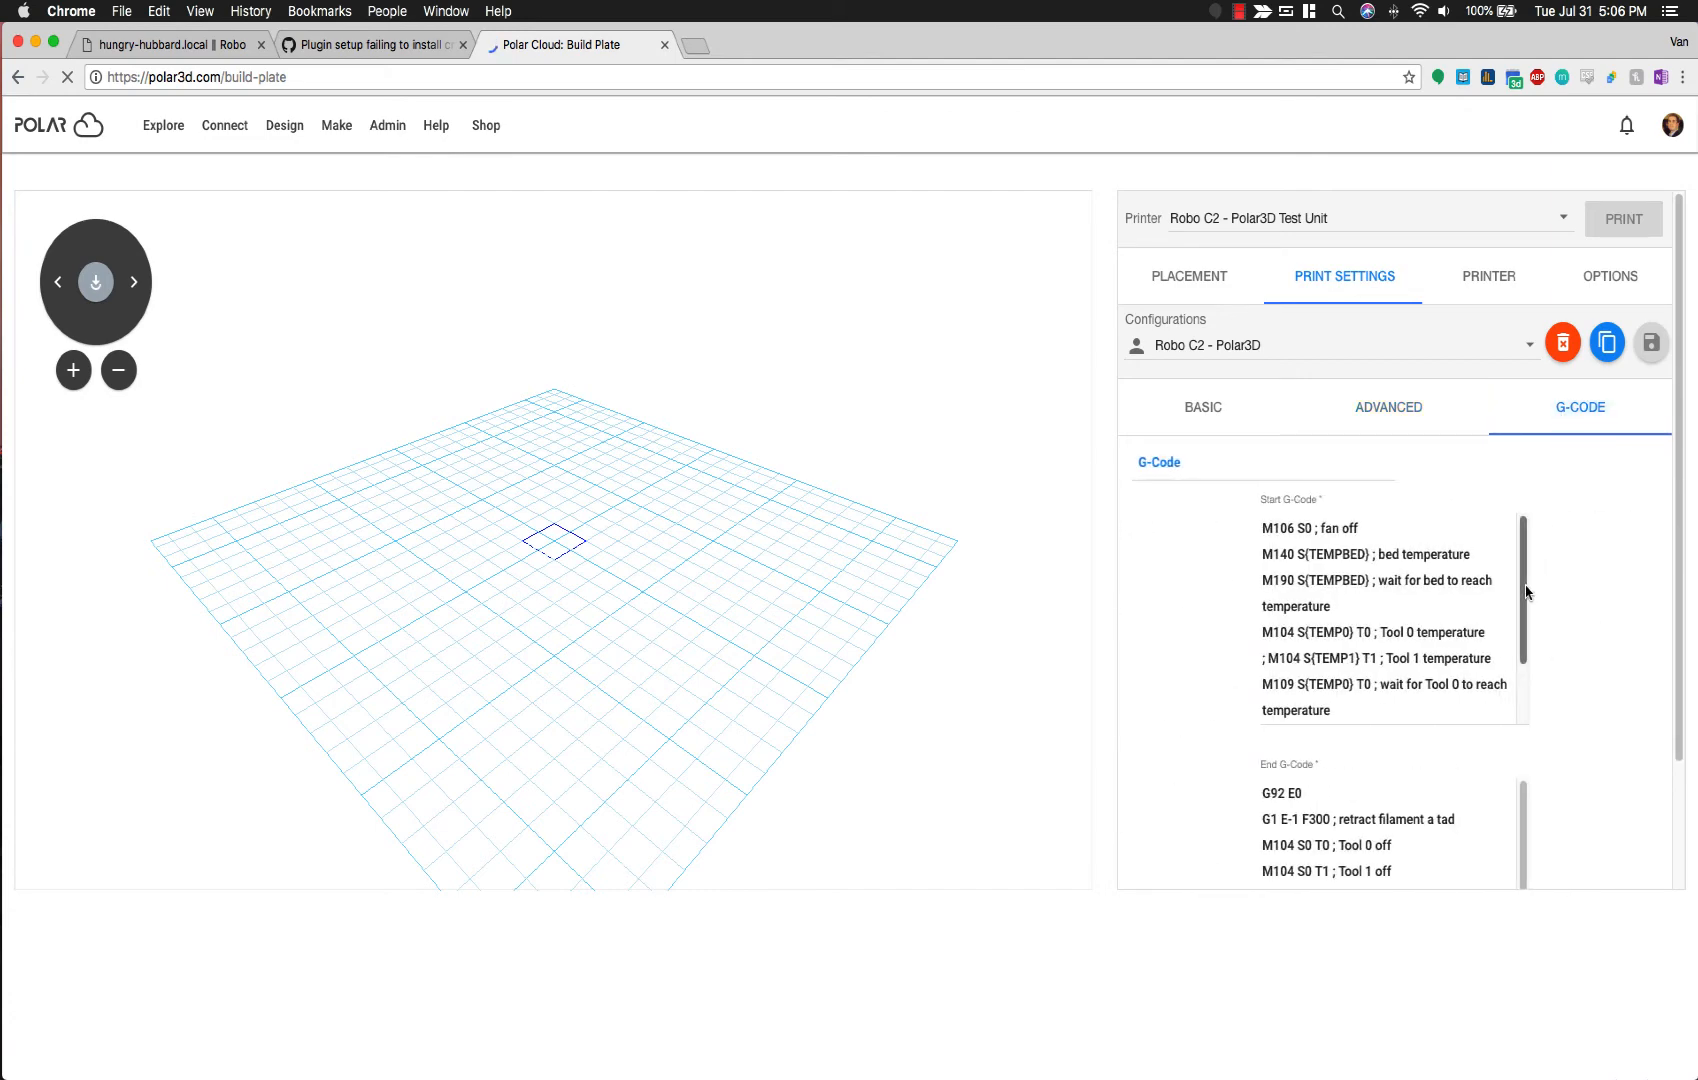
{"action": "mouse_move", "coordinate": [1526, 592]}
{"action": "left_mouse_down"}
{"action": "mouse_move", "coordinate": [1527, 578]}
{"action": "mouse_move", "coordinate": [1523, 655]}
{"action": "mouse_move", "coordinate": [1515, 582]}
{"action": "left_mouse_up"}
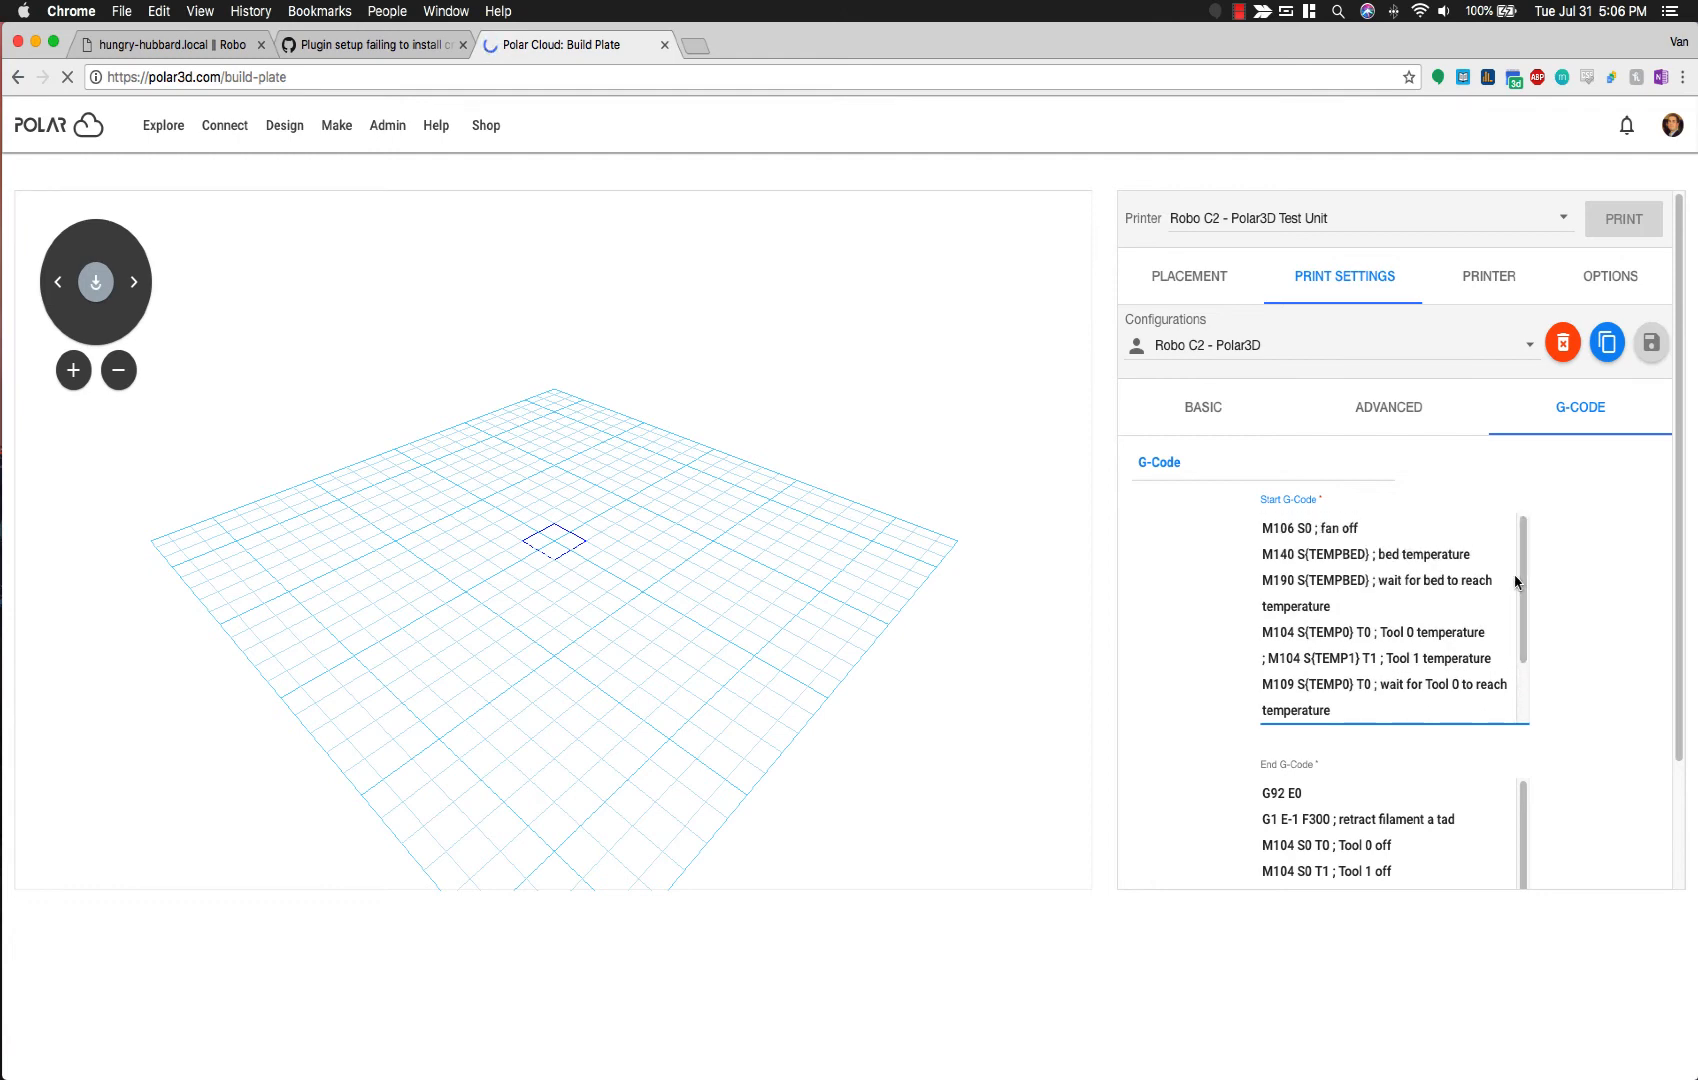